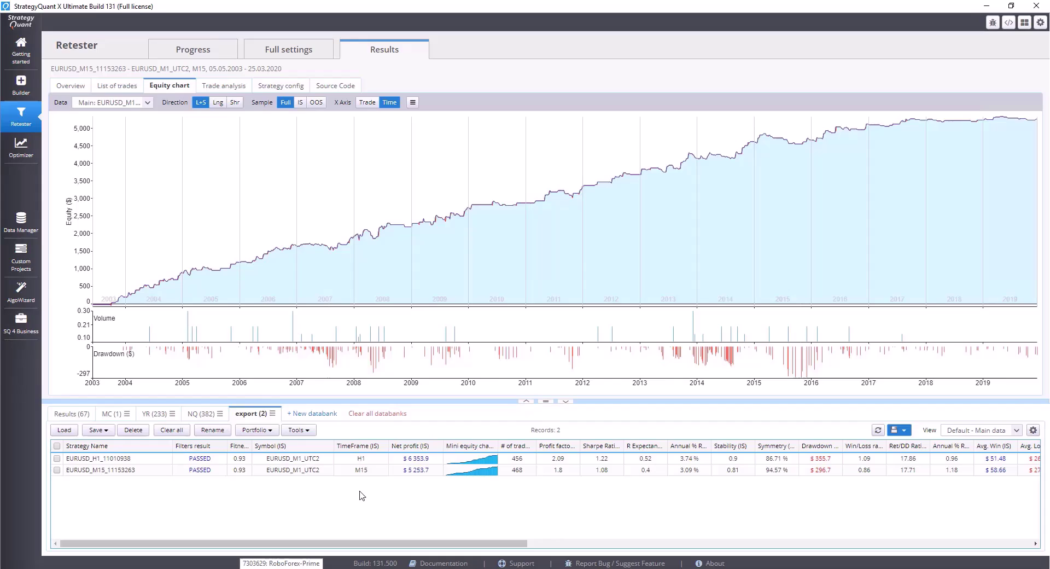
- Show the source code of strategy EURUSD_H1_11010938 as an Expert Advisor for MetaTrader4 (*.MQ4)
left_click(367, 459)
left_click(396, 501)
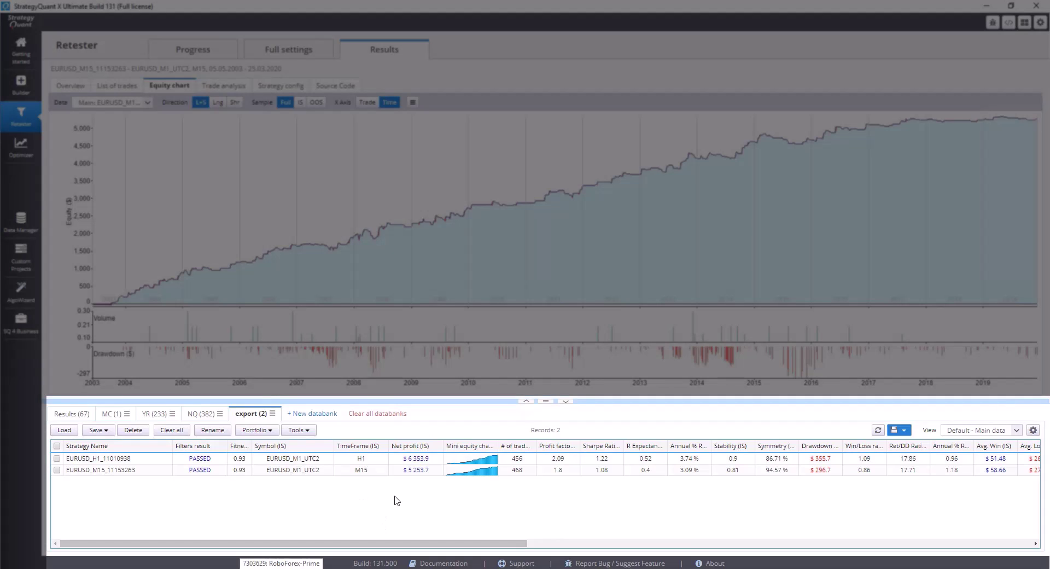
left_click(468, 459)
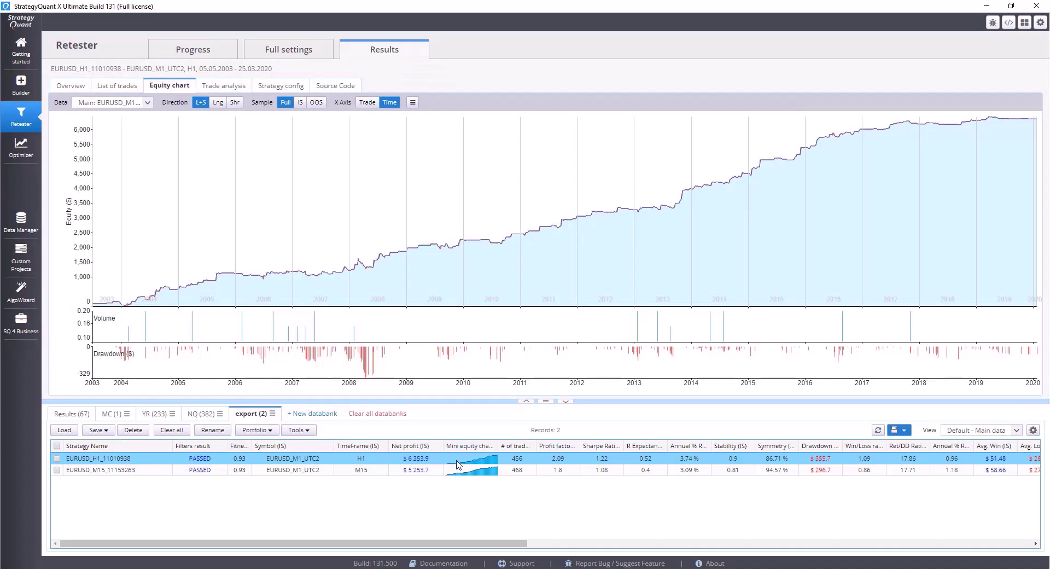
left_click(353, 87)
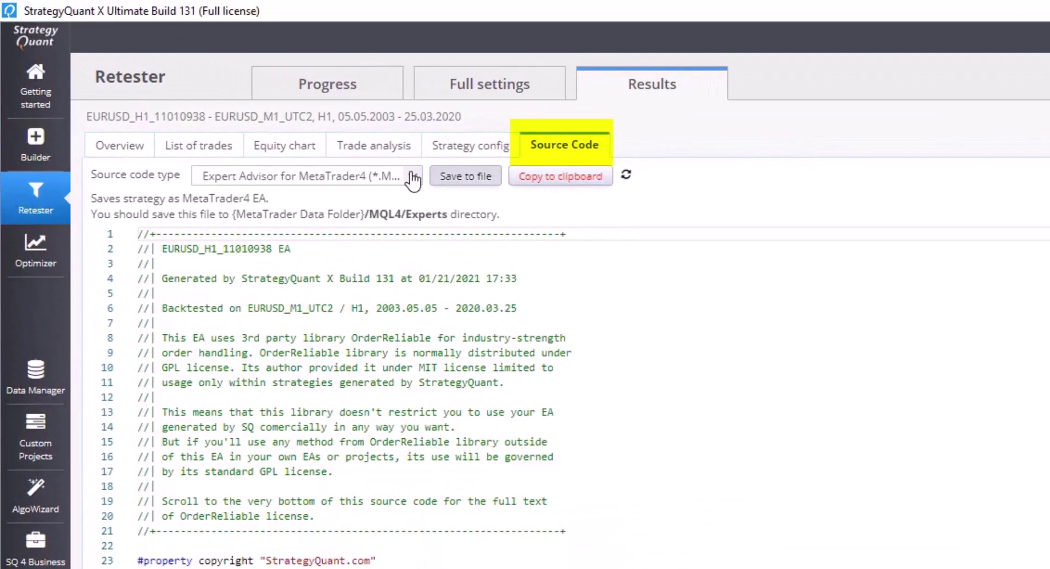
left_click(257, 109)
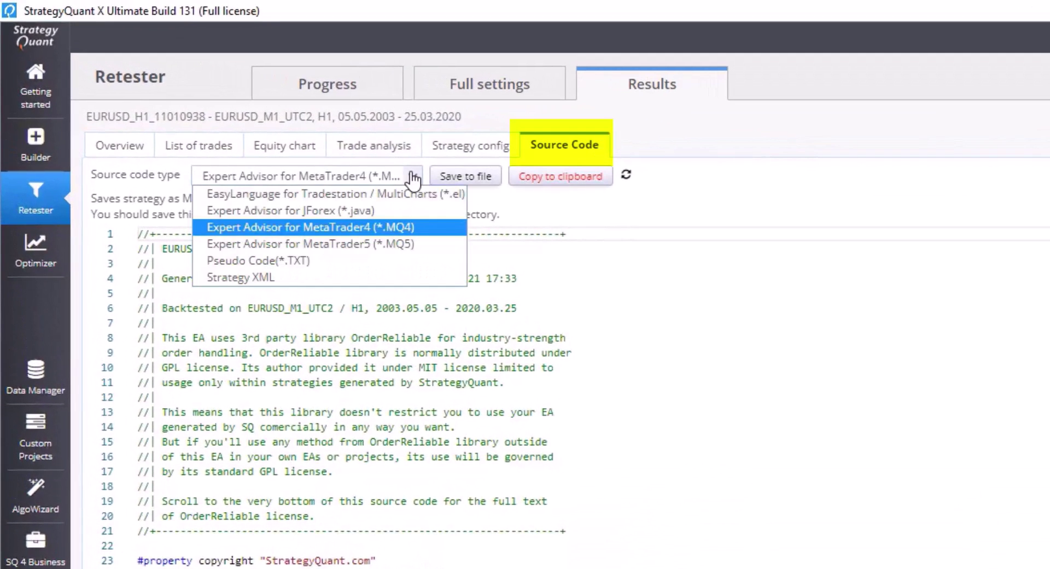
left_click(380, 227)
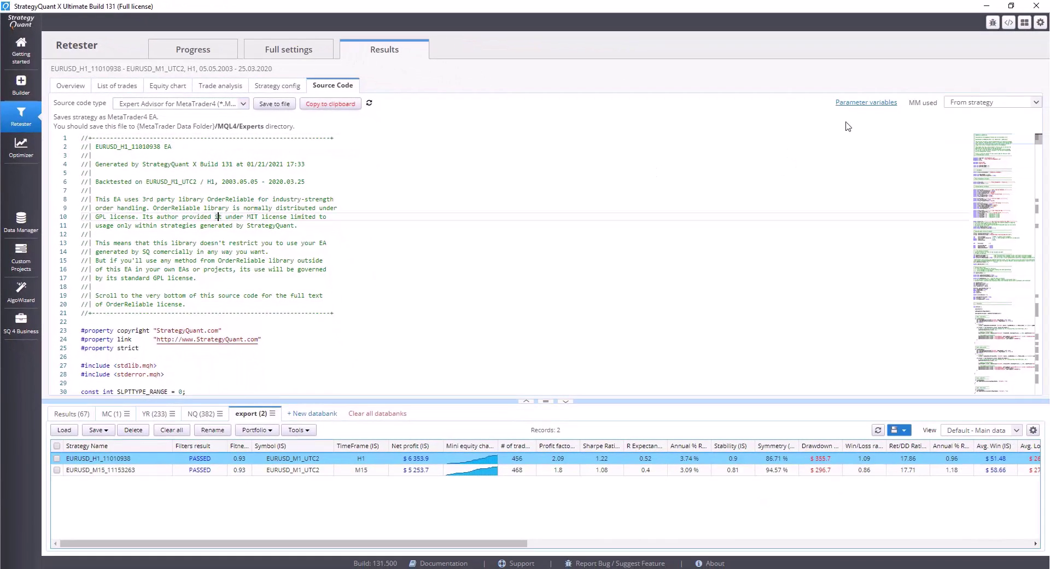
- Parametrize the strategy code with Recommended parameters and examine its declared external variables
left_click(861, 103)
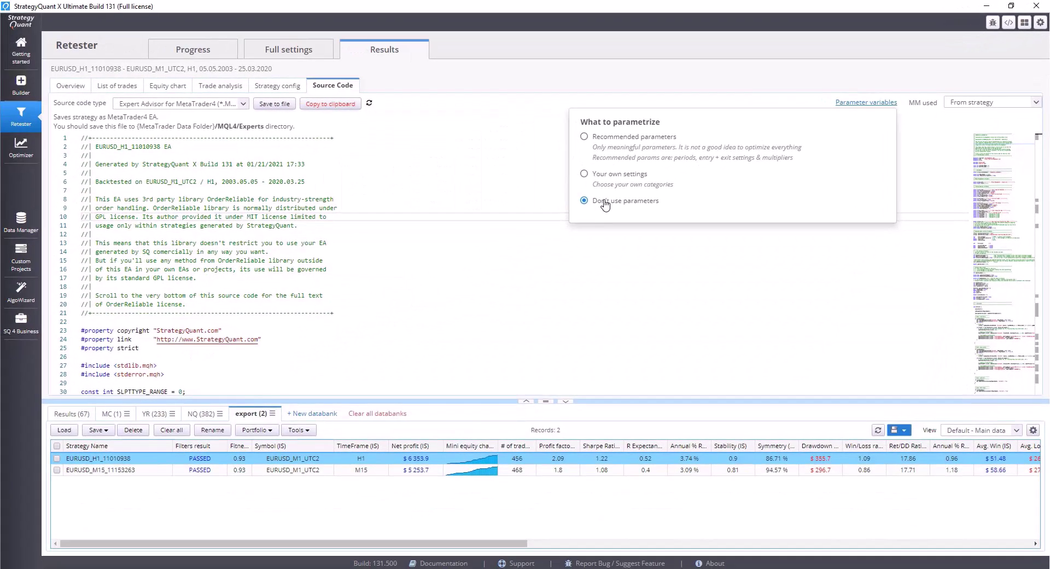
left_click(601, 137)
left_click(473, 196)
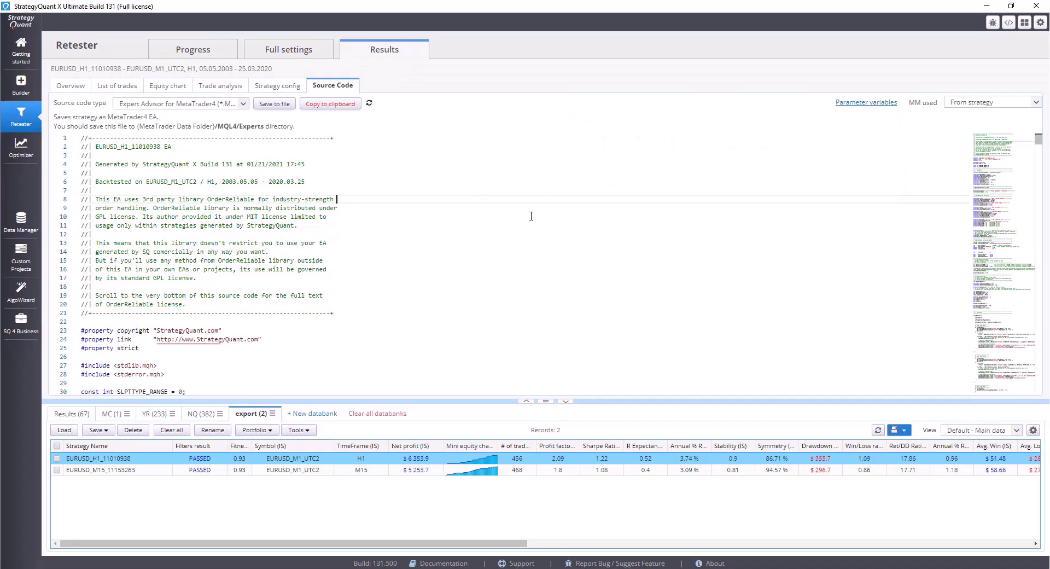
scroll(531, 216, "down", 5)
scroll(531, 216, "down", 3)
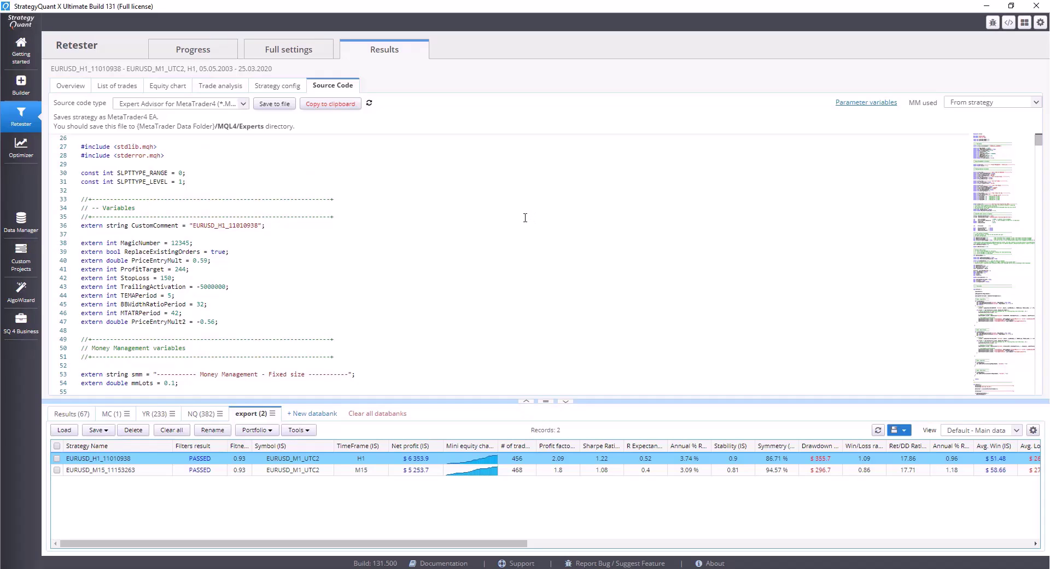
left_click_drag(219, 322, 82, 225)
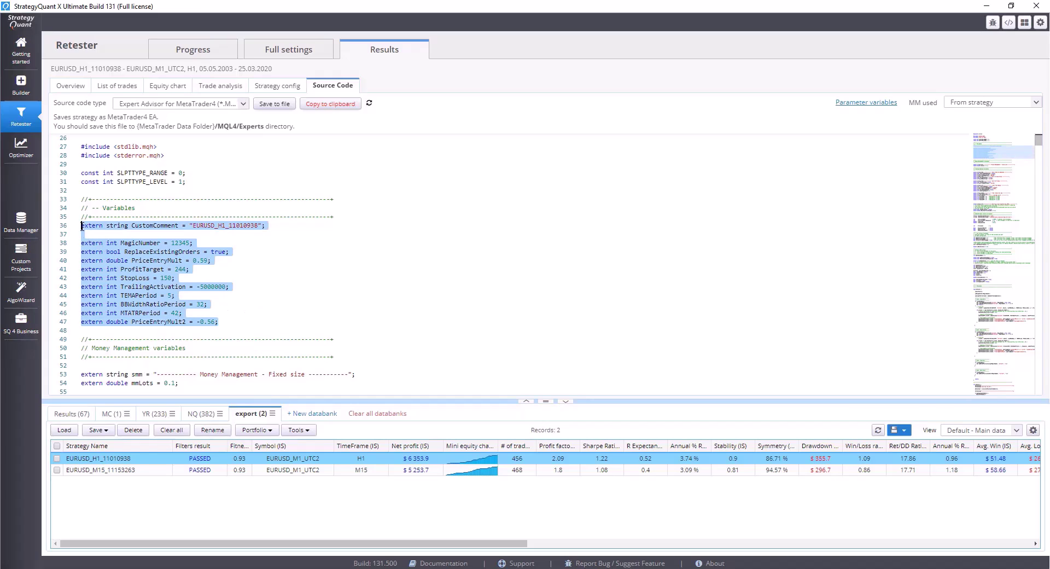
left_click(210, 269)
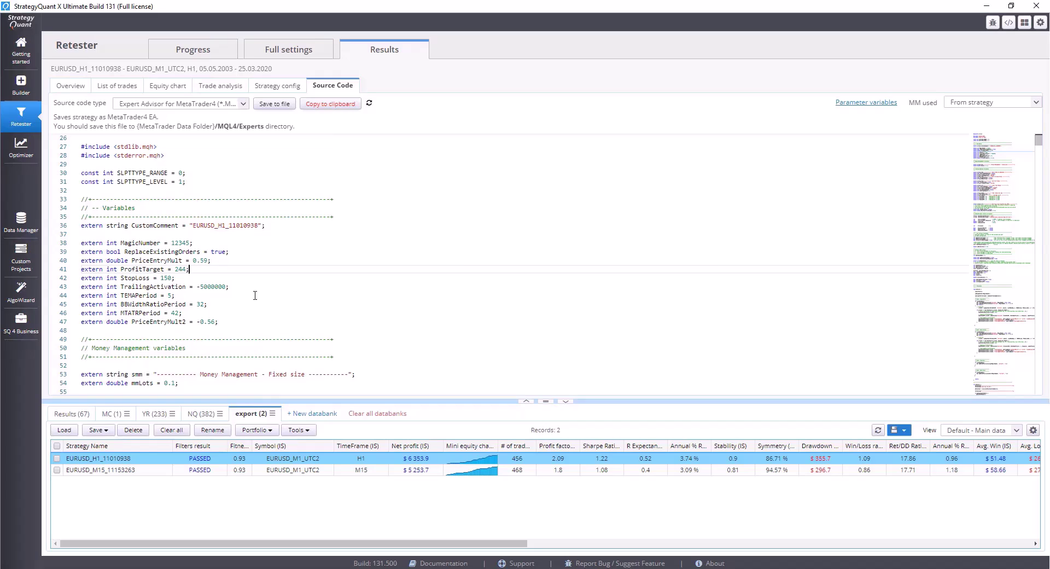
- Set the code parametrization to Don't use parameters and review the money management and trading options variables
left_click(861, 103)
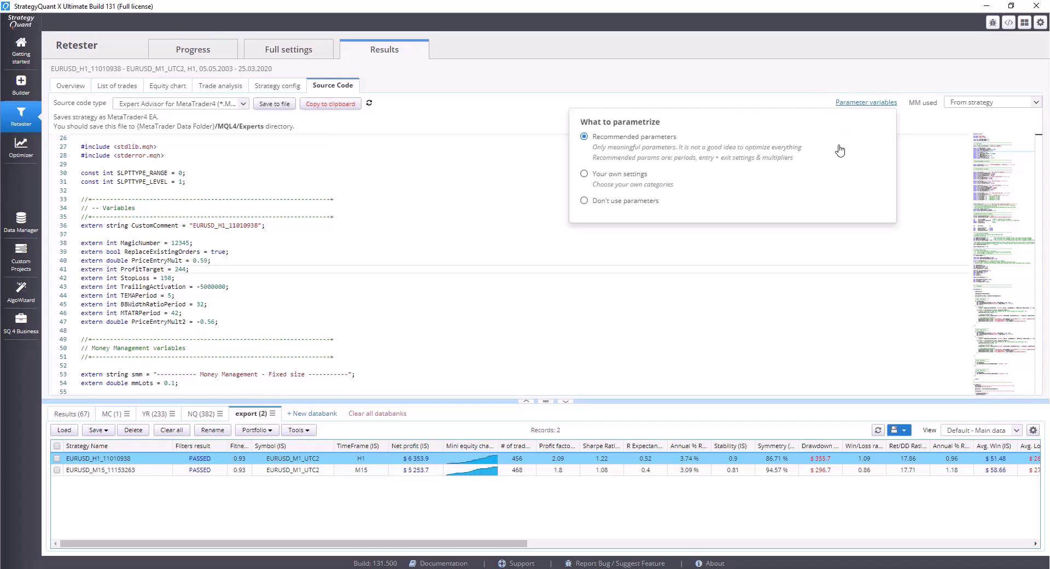
left_click(594, 201)
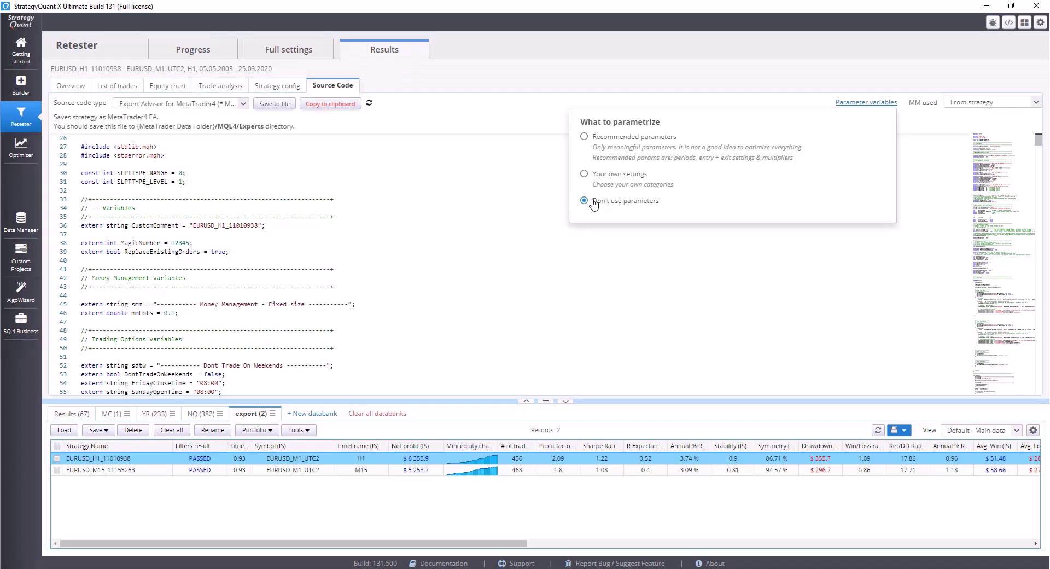
left_click(542, 198)
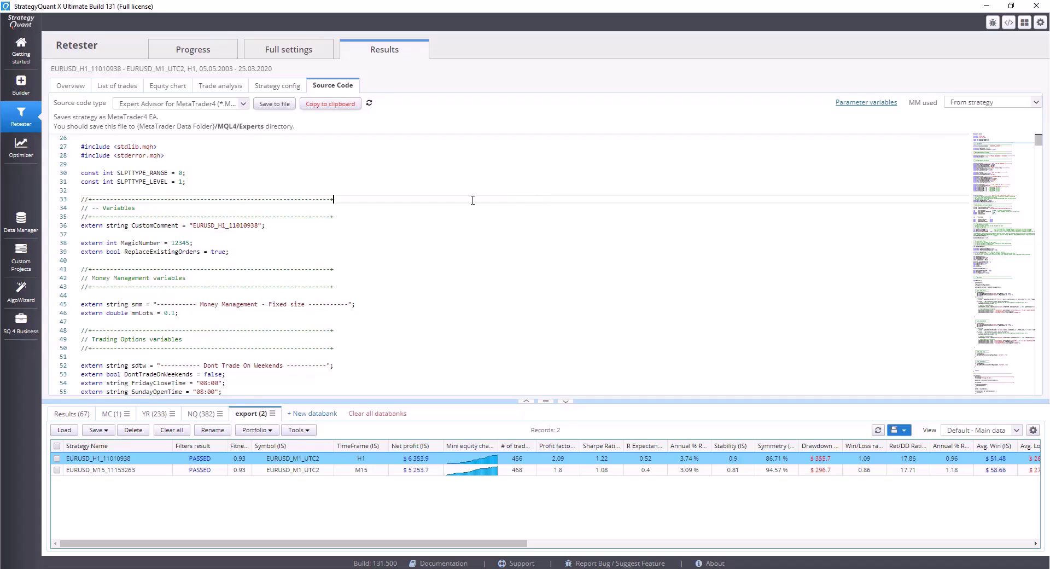
scroll(473, 199, "down", 3)
scroll(208, 236, "down", 2)
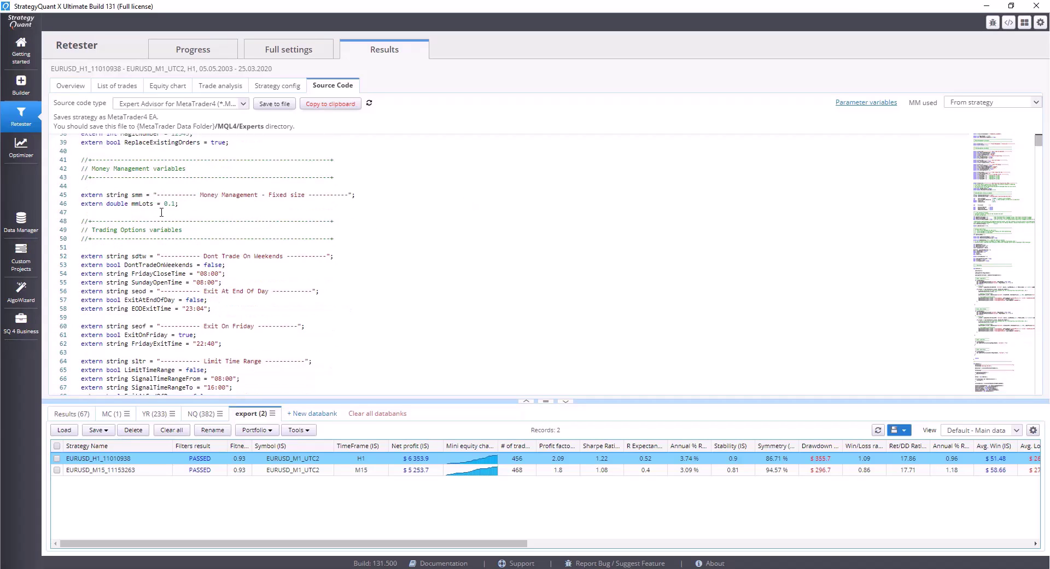
scroll(181, 204, "down", 2)
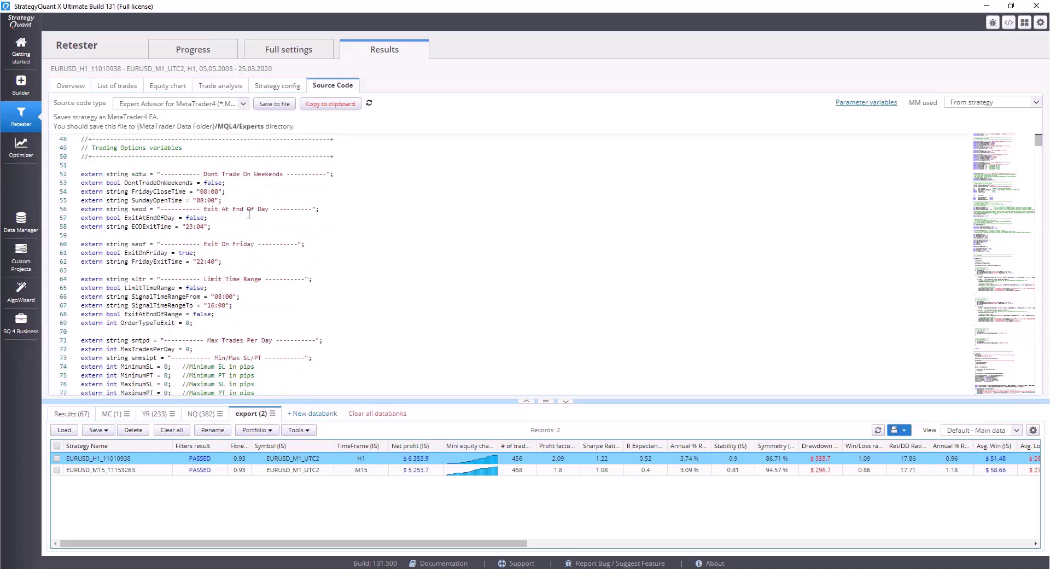
scroll(249, 214, "up", 2)
scroll(252, 222, "up", 3)
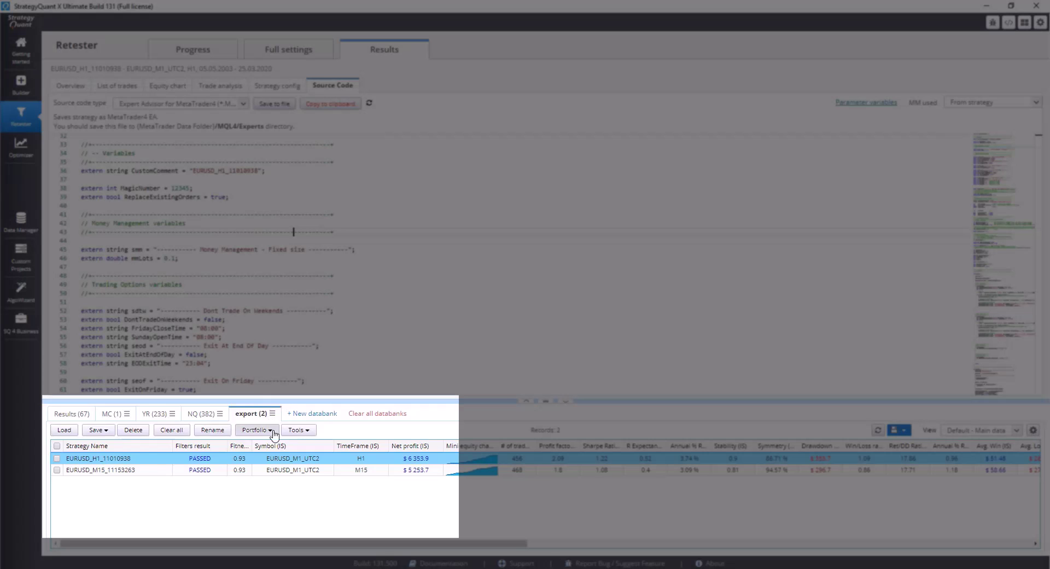
- Set MagicNumber to 11010938 in the EURUSD_H1_11010938 strategy's parameters and save them
left_click(274, 434)
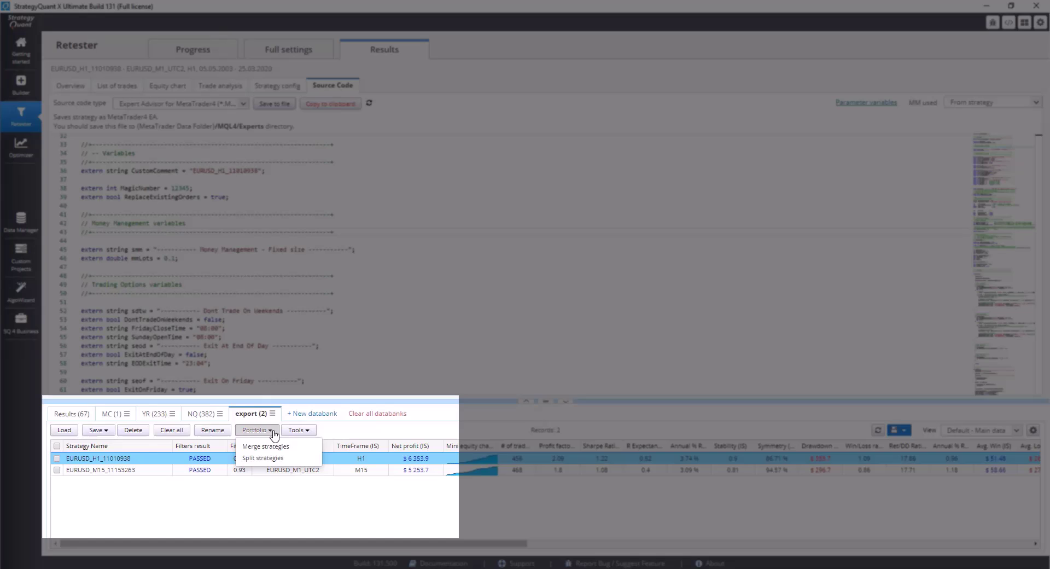
left_click(301, 433)
mouse_move(301, 448)
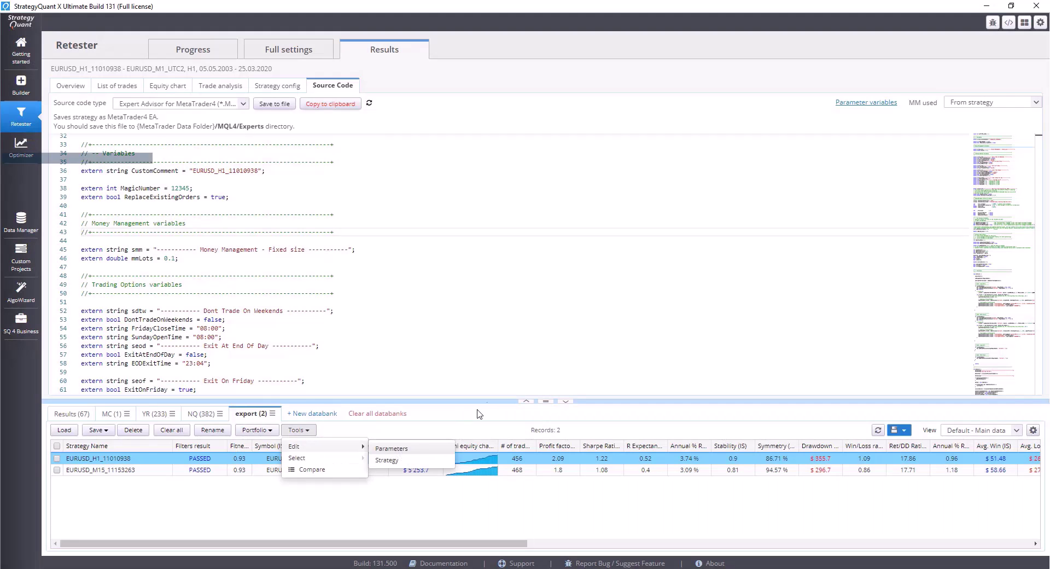
left_click(397, 449)
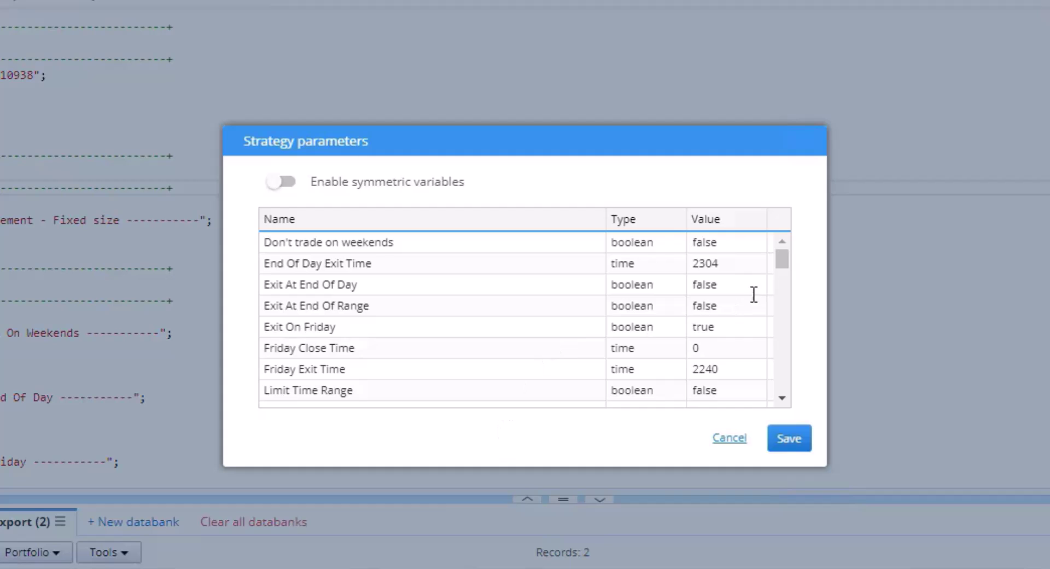
left_click_drag(783, 262, 772, 309)
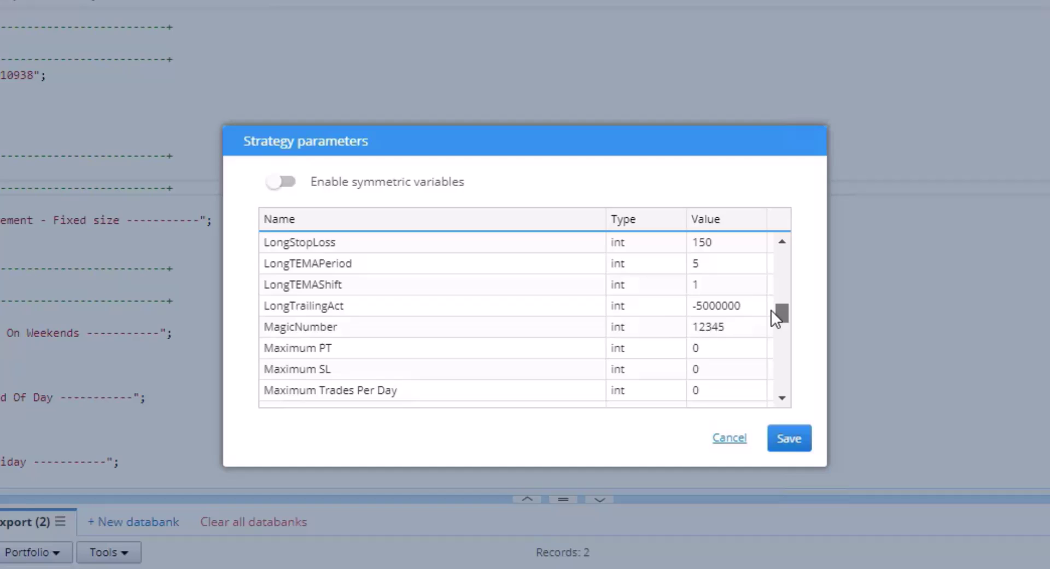
double_click(736, 325)
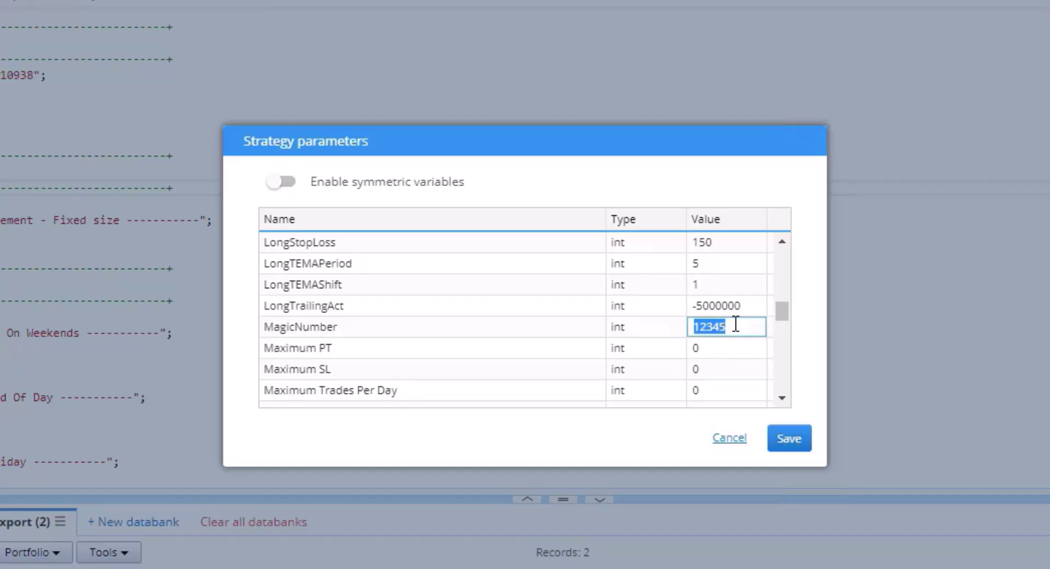
type("11")
type("01")
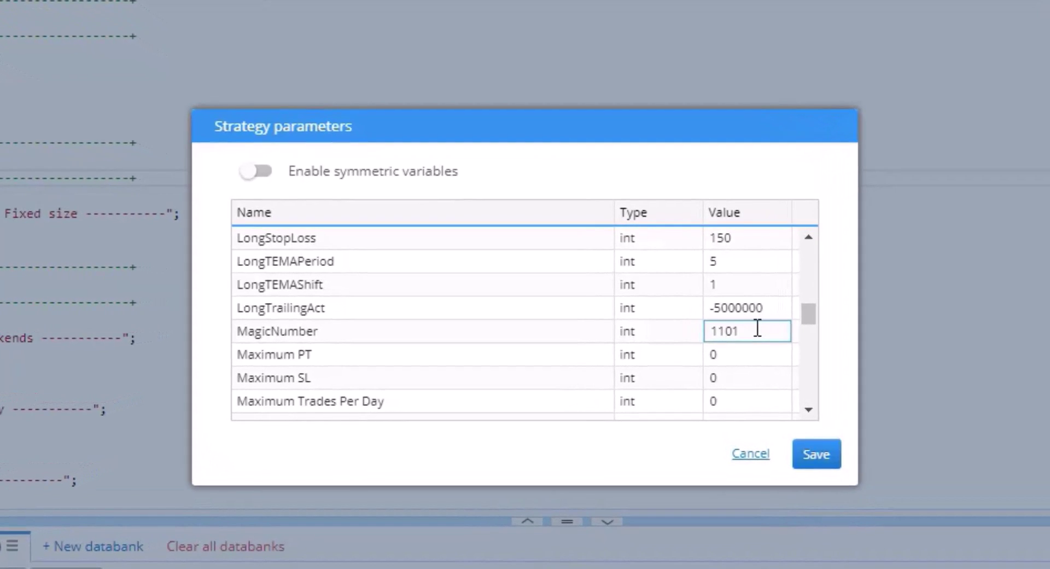
type("0938")
left_click(521, 335)
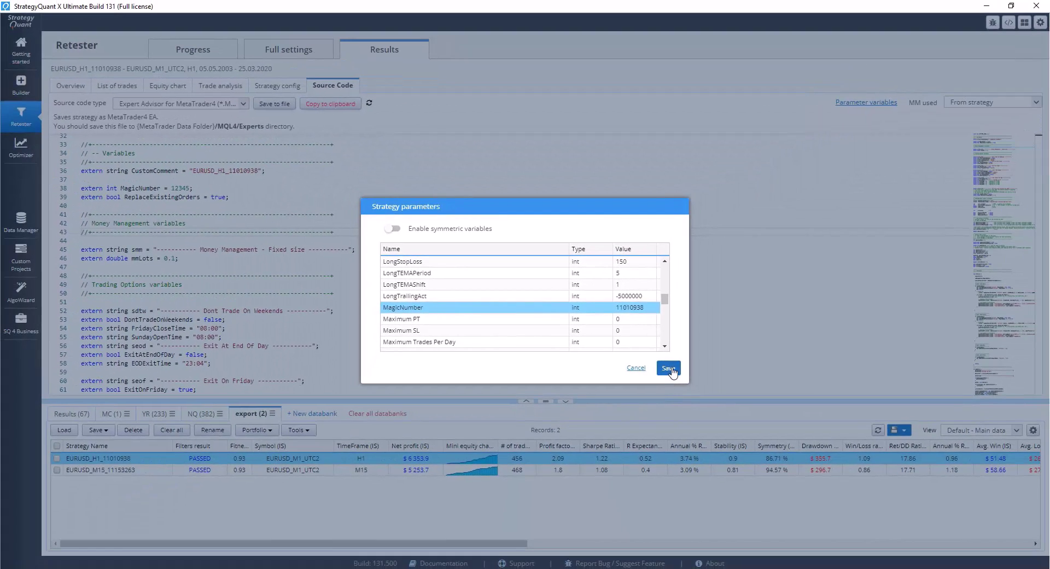
left_click(668, 369)
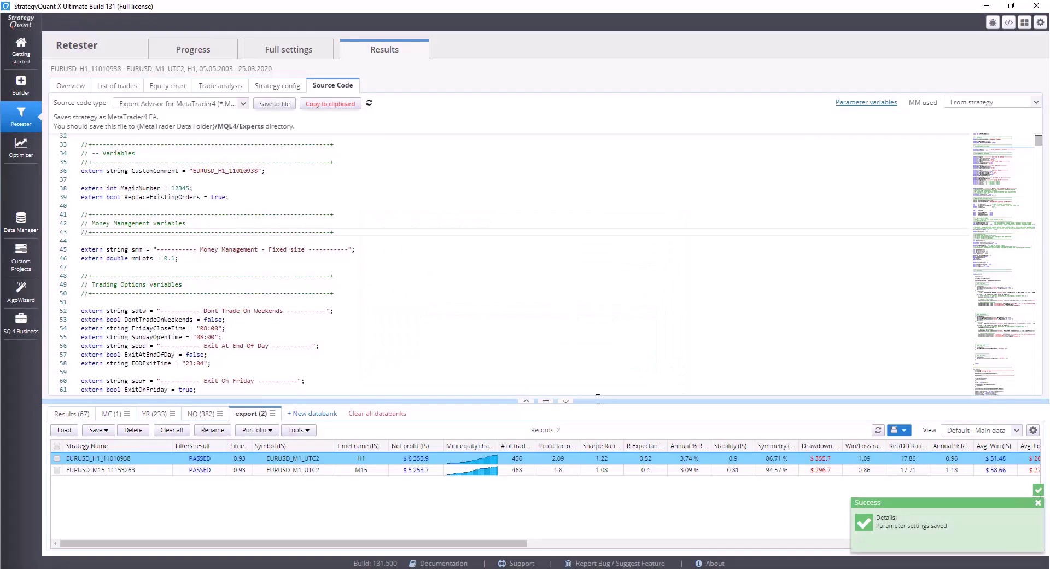
- Set MagicNumber to 11153263 in the EURUSD_M15_11153263 strategy's parameters and save them
left_click(387, 471)
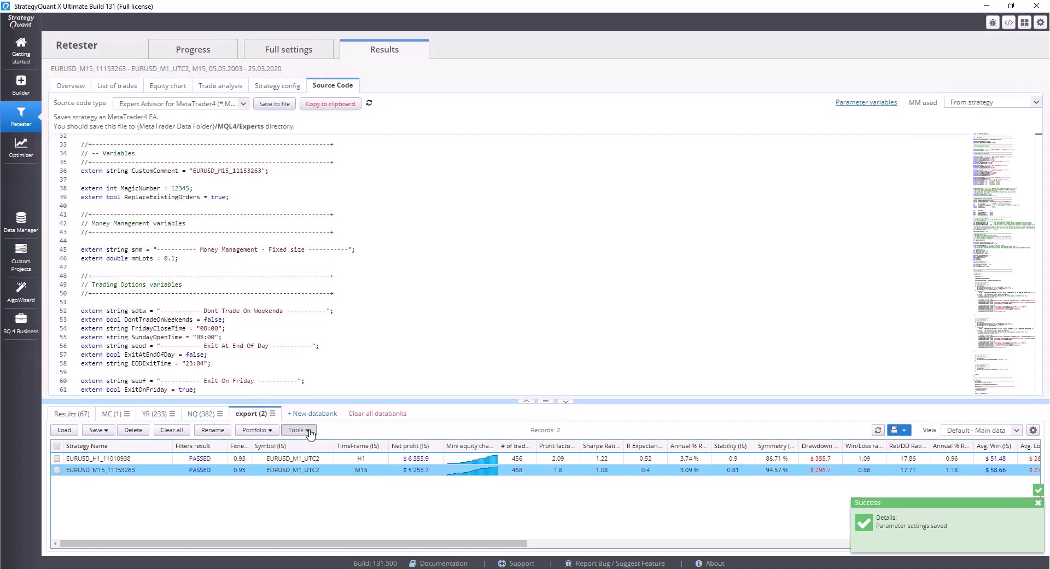
left_click(308, 430)
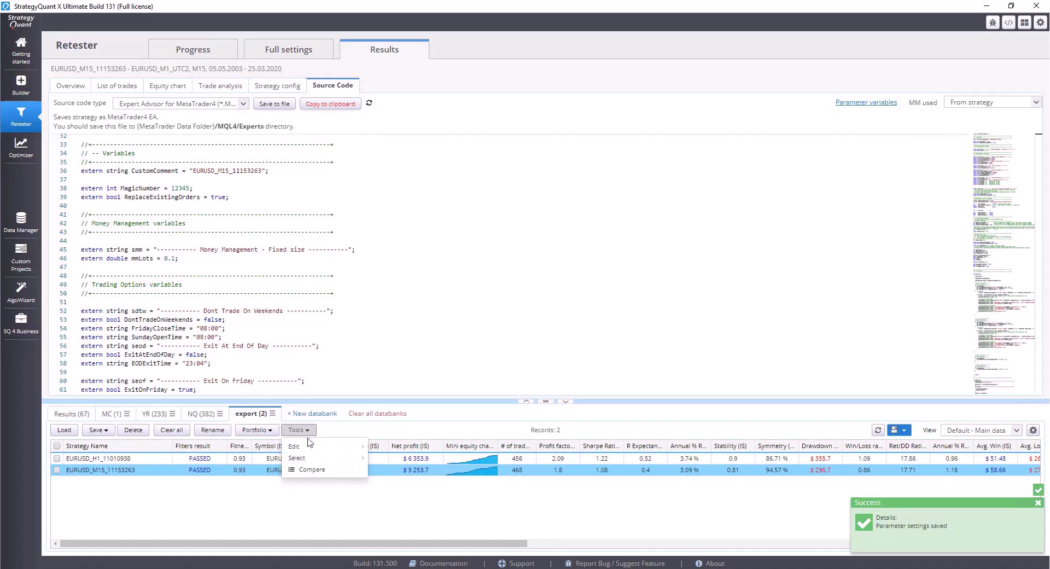
mouse_move(328, 452)
left_click(416, 452)
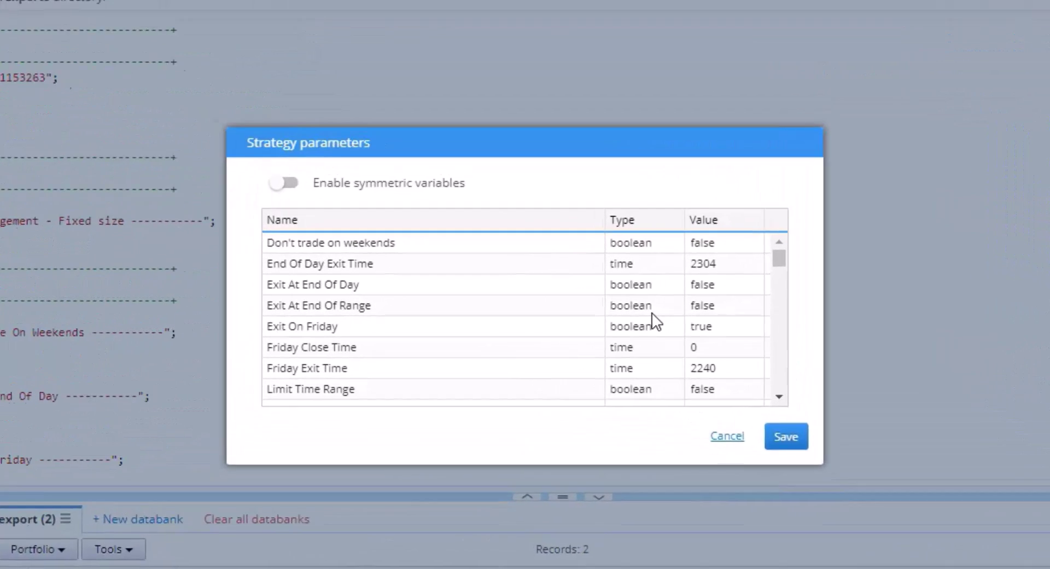
scroll(596, 305, "down", 1)
scroll(678, 328, "down", 3)
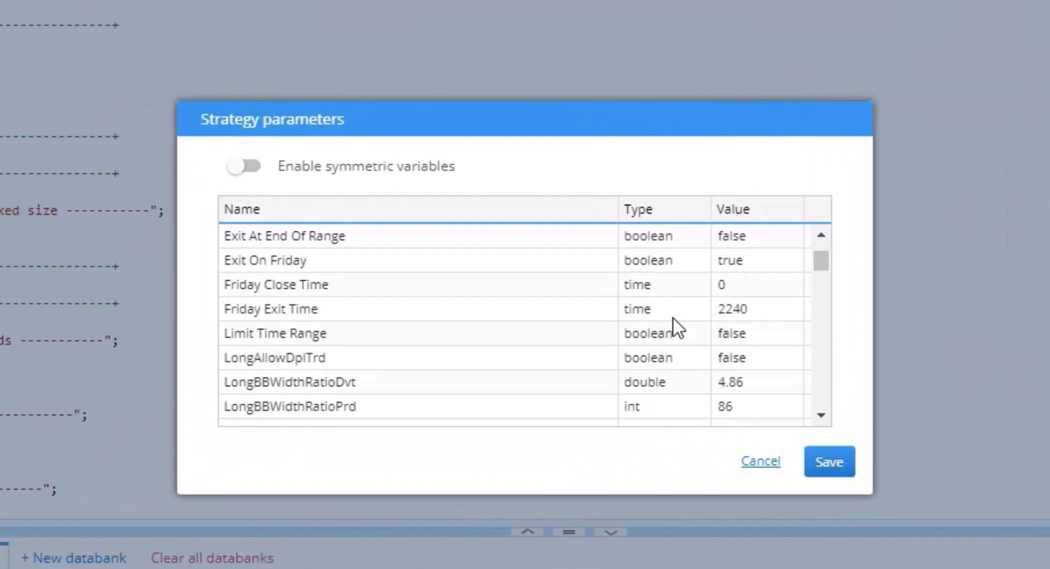
scroll(678, 328, "down", 3)
scroll(678, 329, "down", 9)
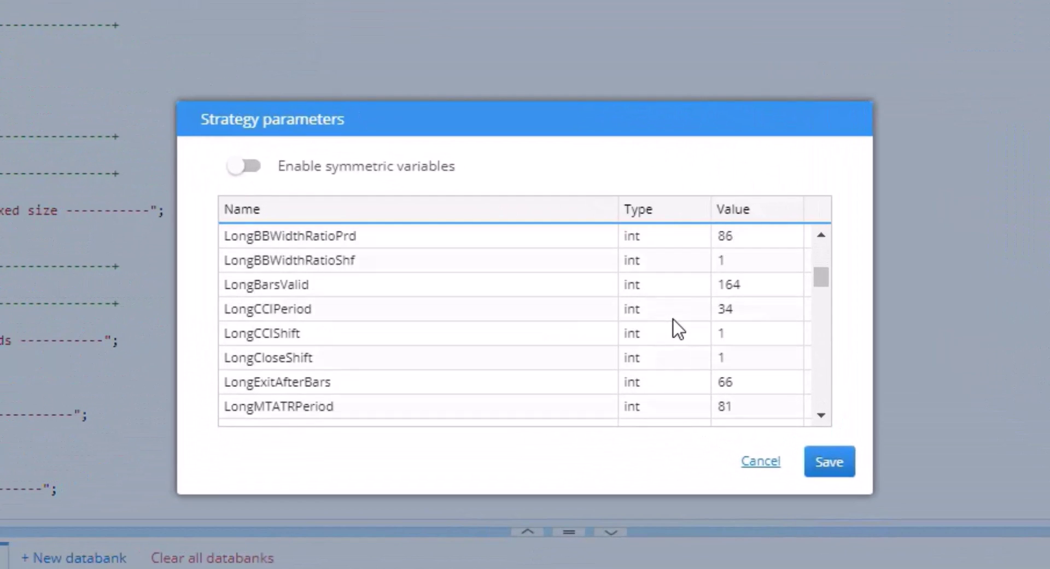
scroll(664, 337, "down", 8)
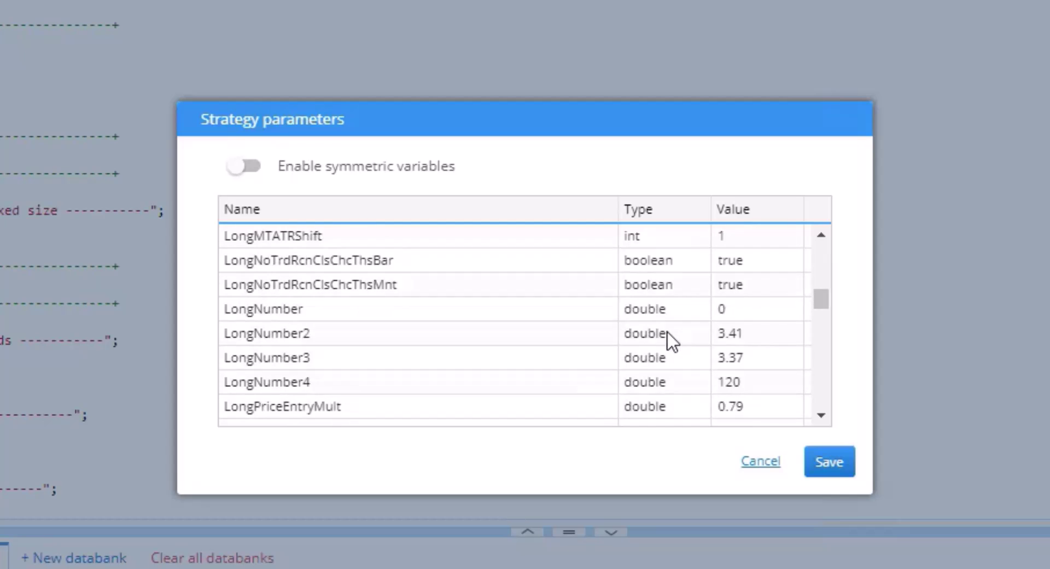
scroll(669, 328, "down", 2)
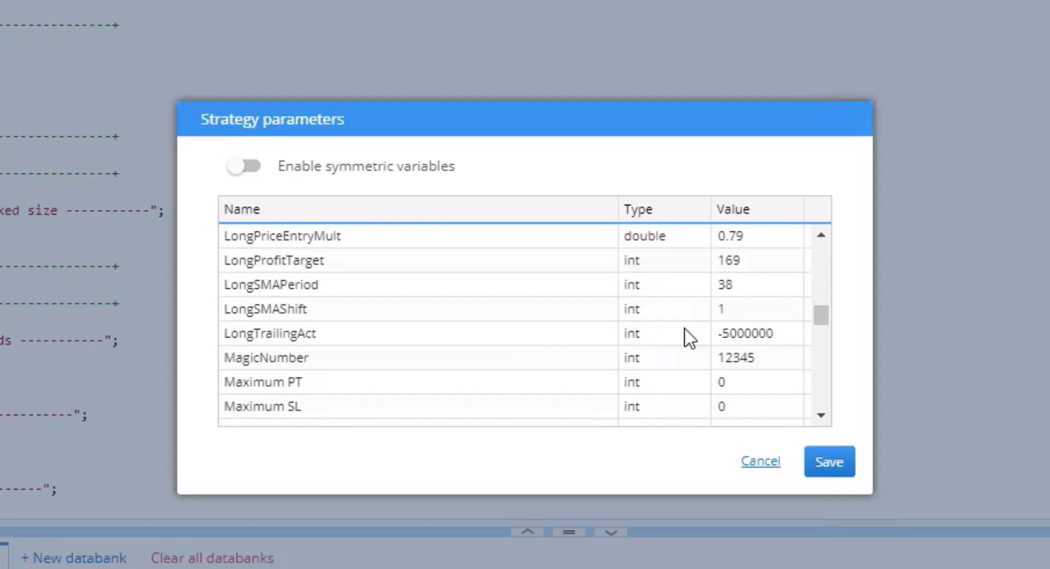
double_click(758, 358)
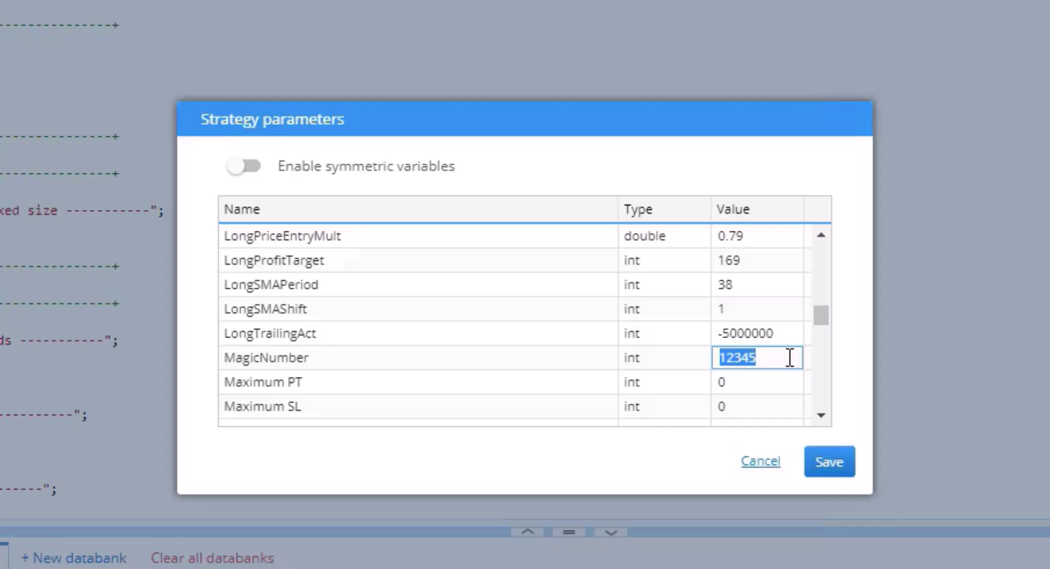
type("11")
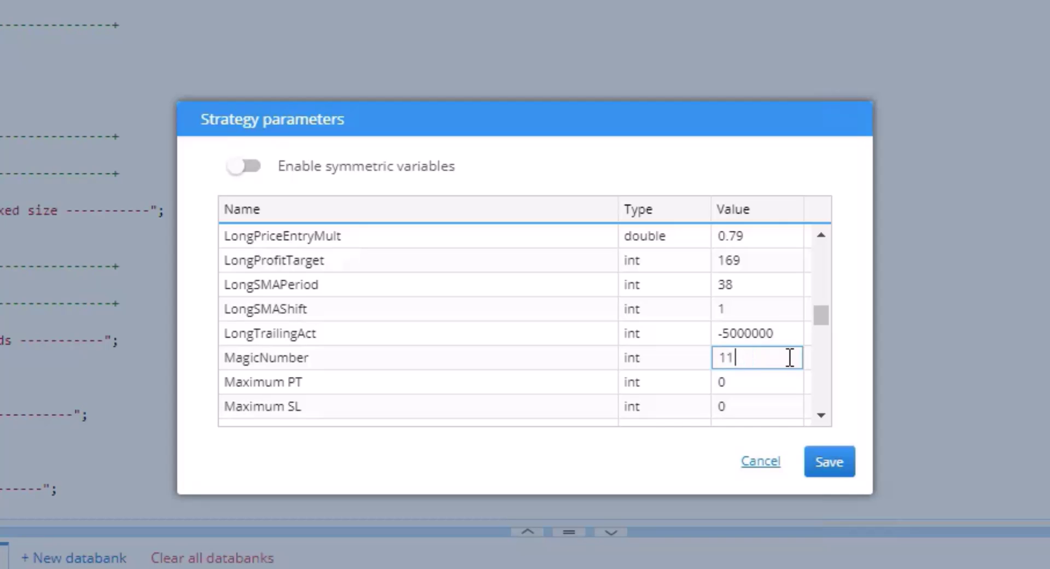
type("15")
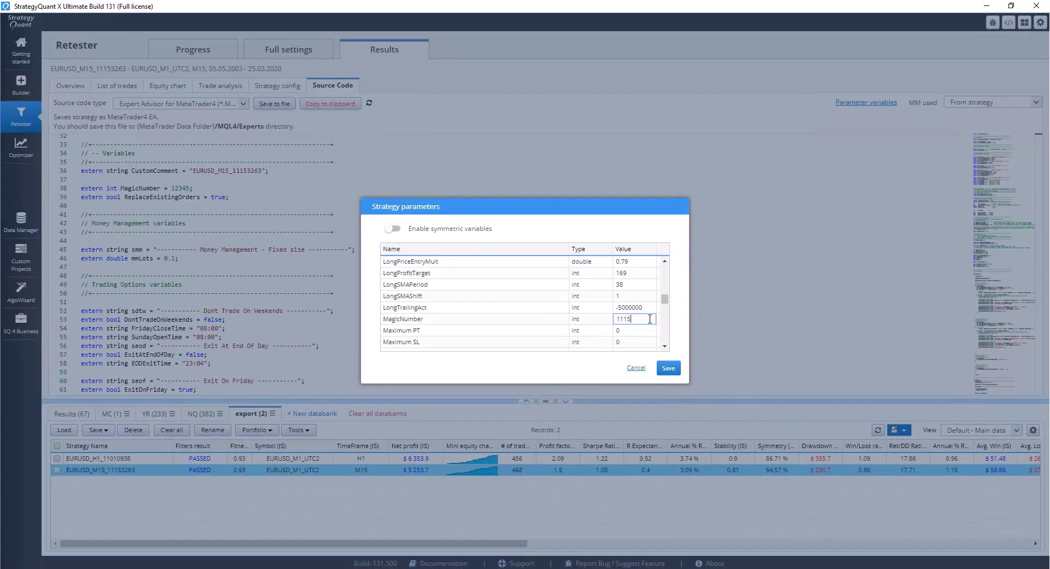
type("3263")
key("Return")
left_click(668, 368)
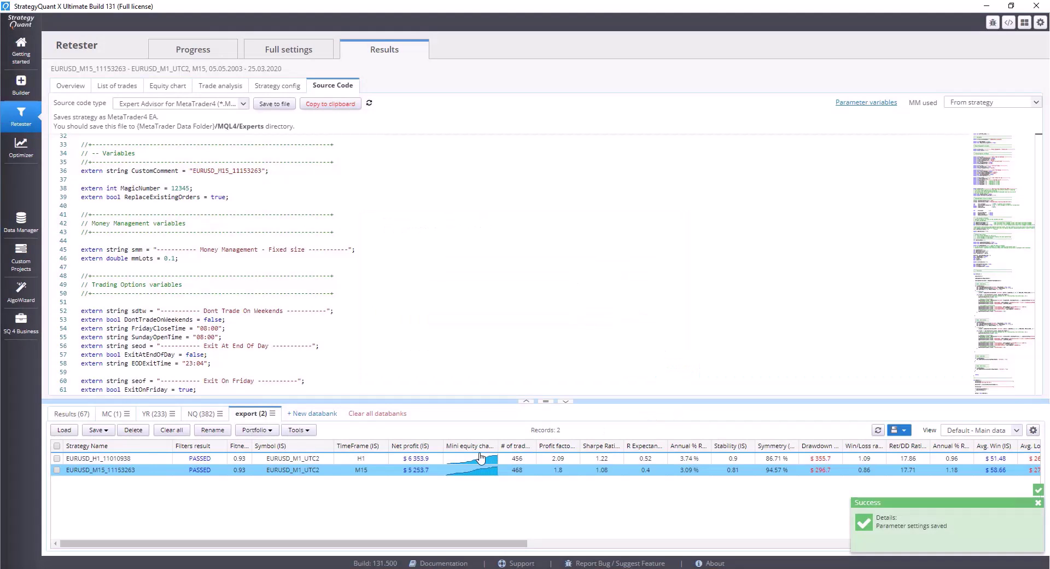
- Check the MagicNumber line in the source code of the EURUSD_H1_11010938 and EURUSD_M15_11153263 strategies
left_click(557, 458)
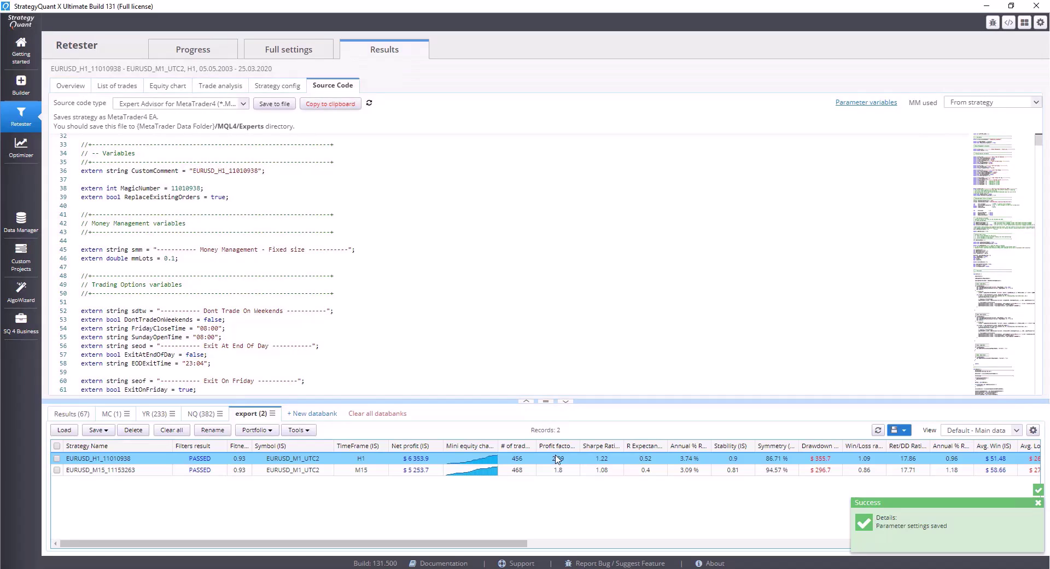
left_click_drag(204, 188, 171, 188)
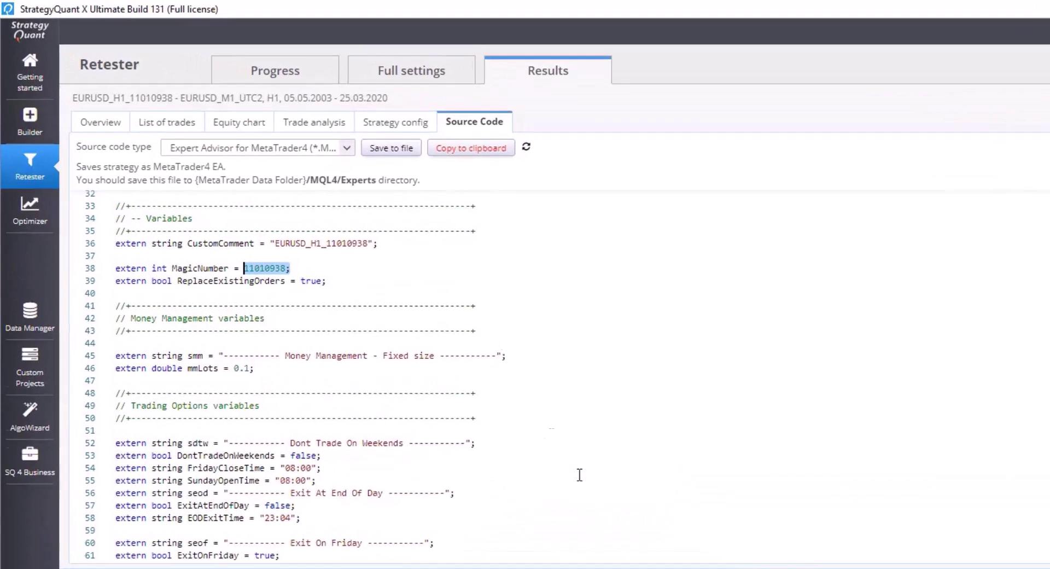
left_click(557, 563)
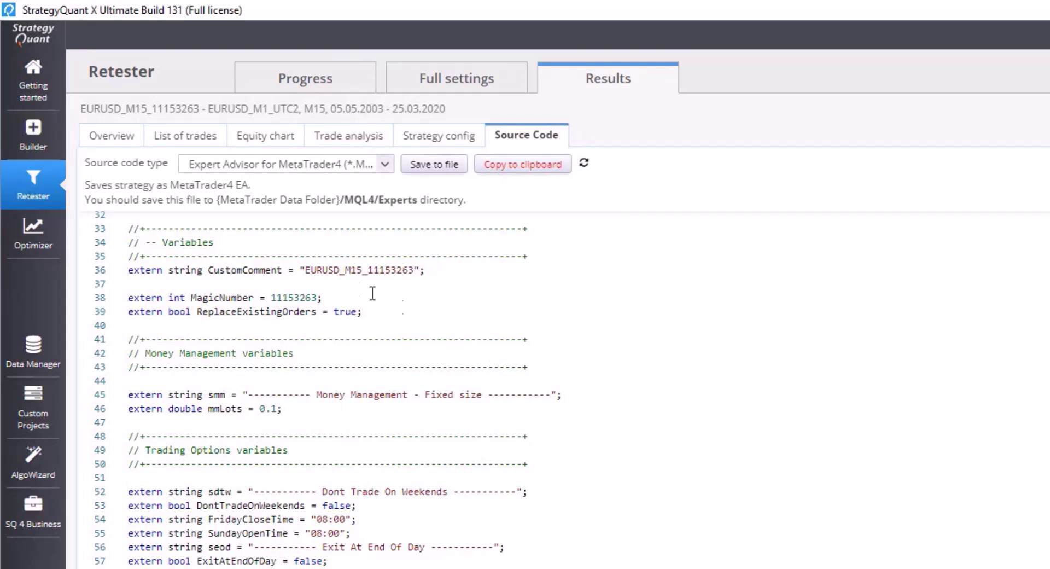
left_click_drag(334, 297, 270, 297)
left_click(556, 561)
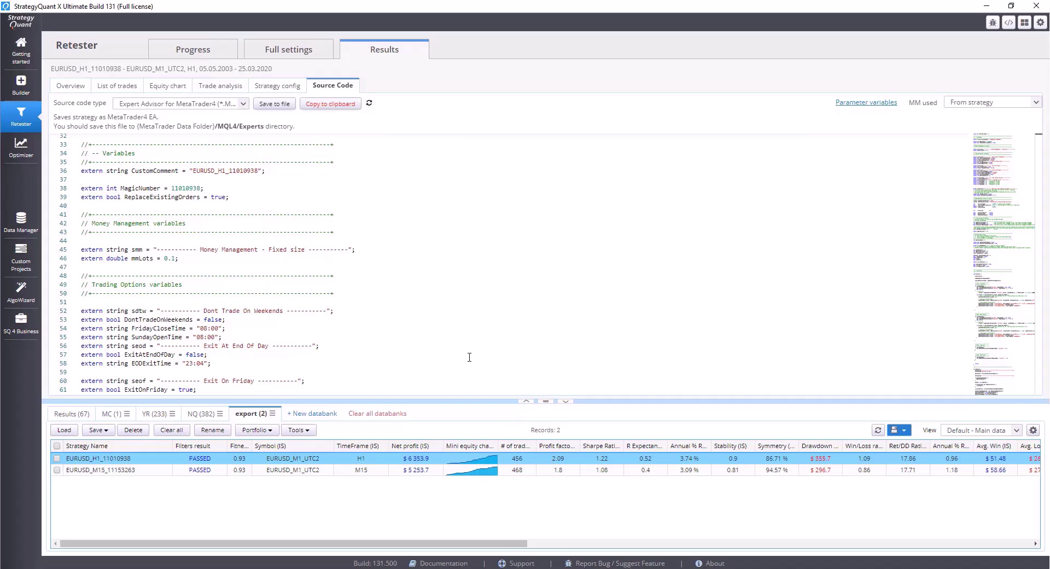
- Save the EURUSD_H1_11010938 source code as a MetaTrader4 Expert Advisor file named EURUSD_H1_11010938 in the Export folder
left_click(399, 204)
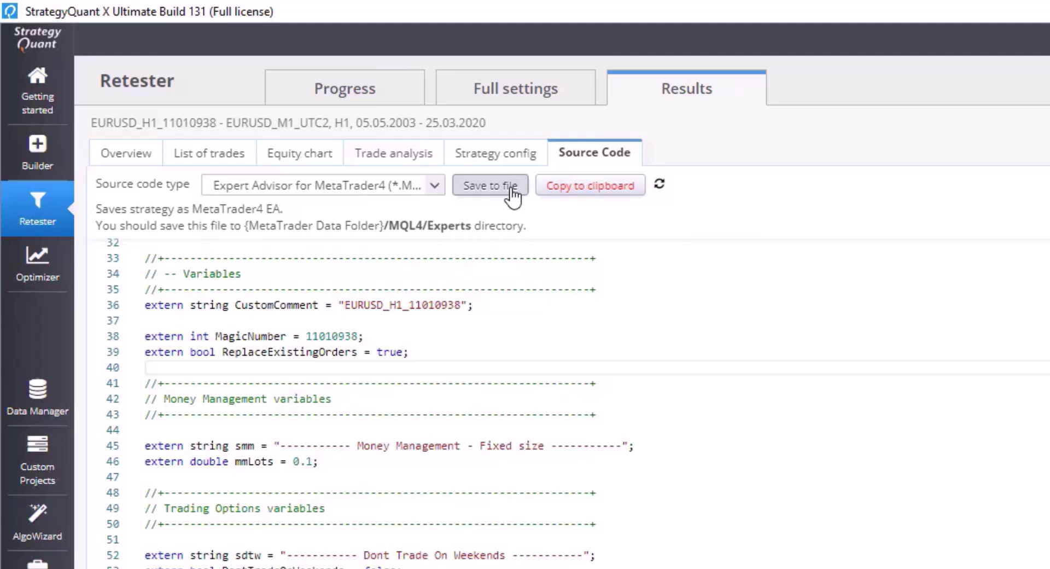
left_click(435, 186)
left_click(422, 234)
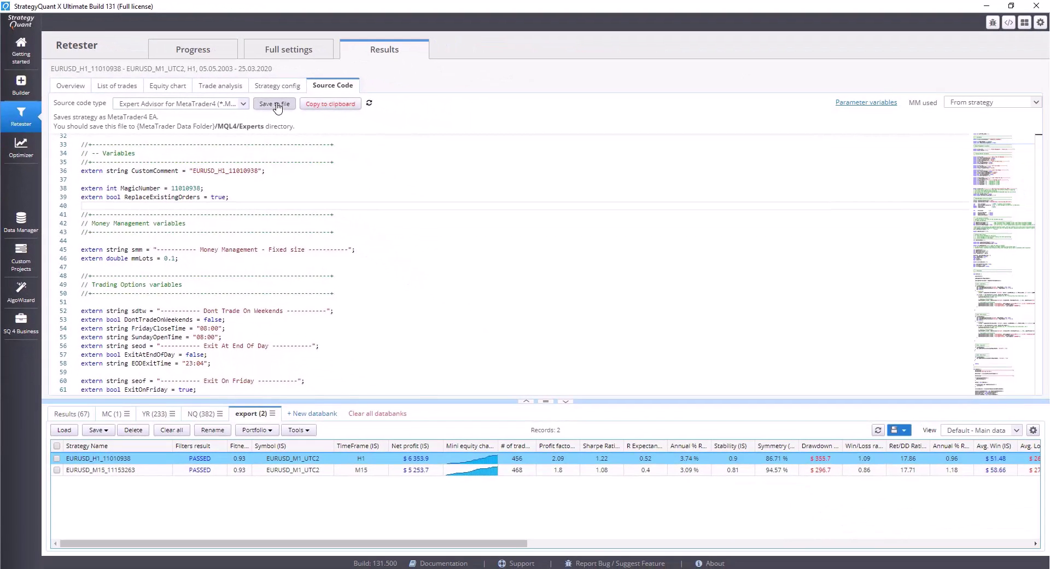
left_click(277, 104)
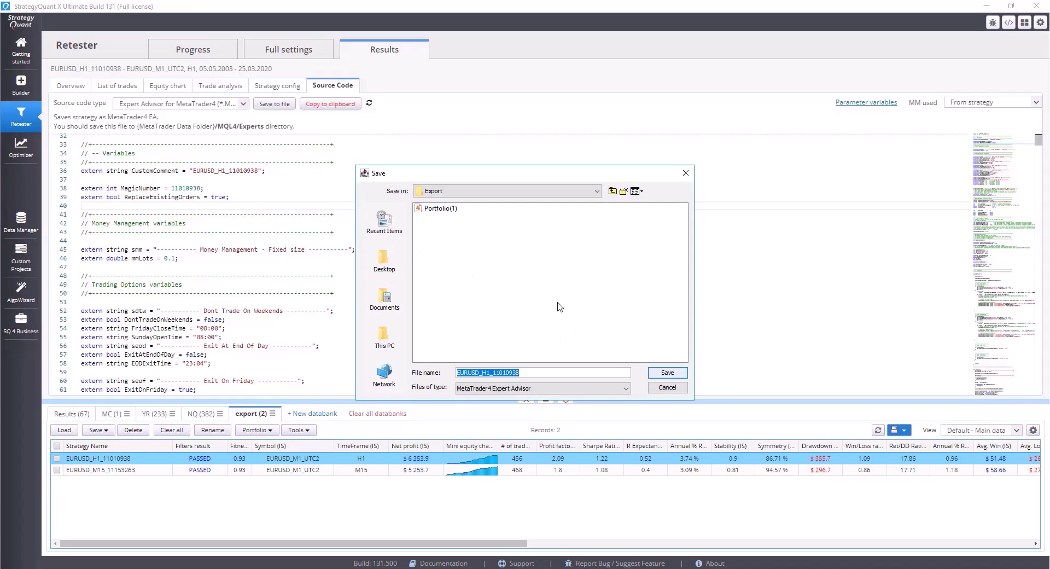
left_click(666, 373)
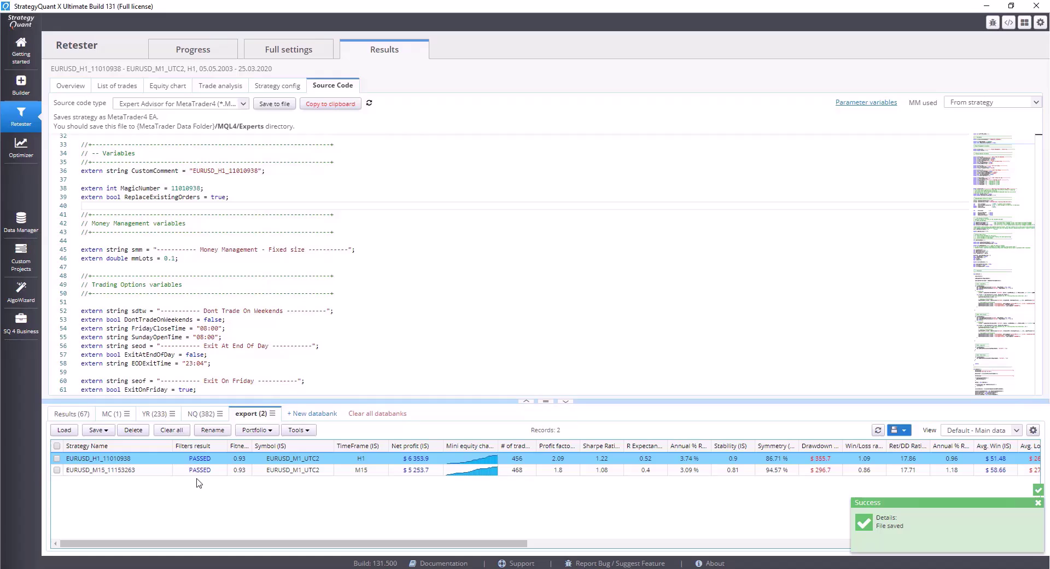
- Select both strategies in the export databank and start saving their source code as Expert Advisor for MetaTrader4 (*.MQ4)
left_click(230, 469)
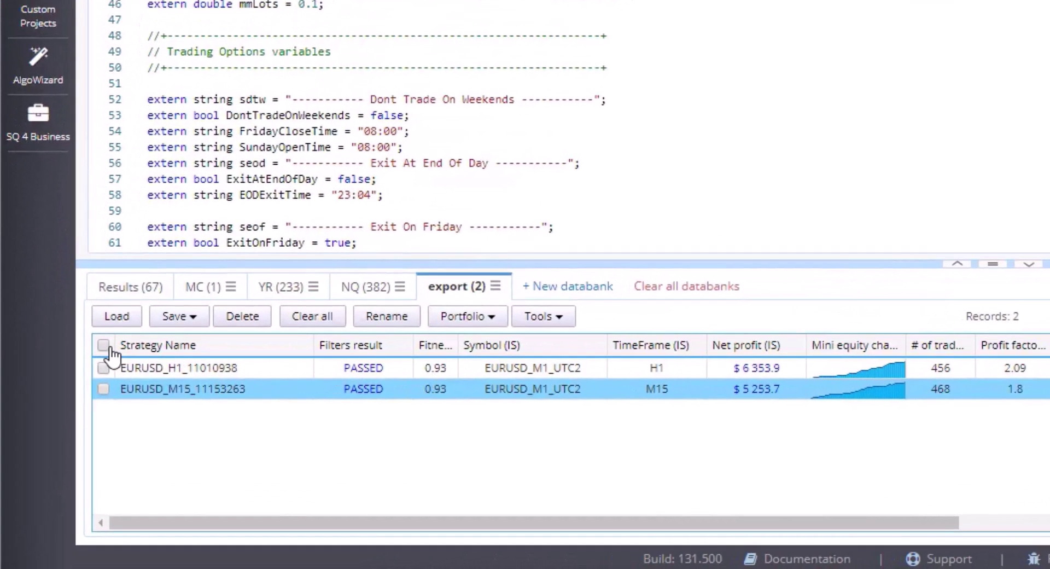
left_click(94, 363)
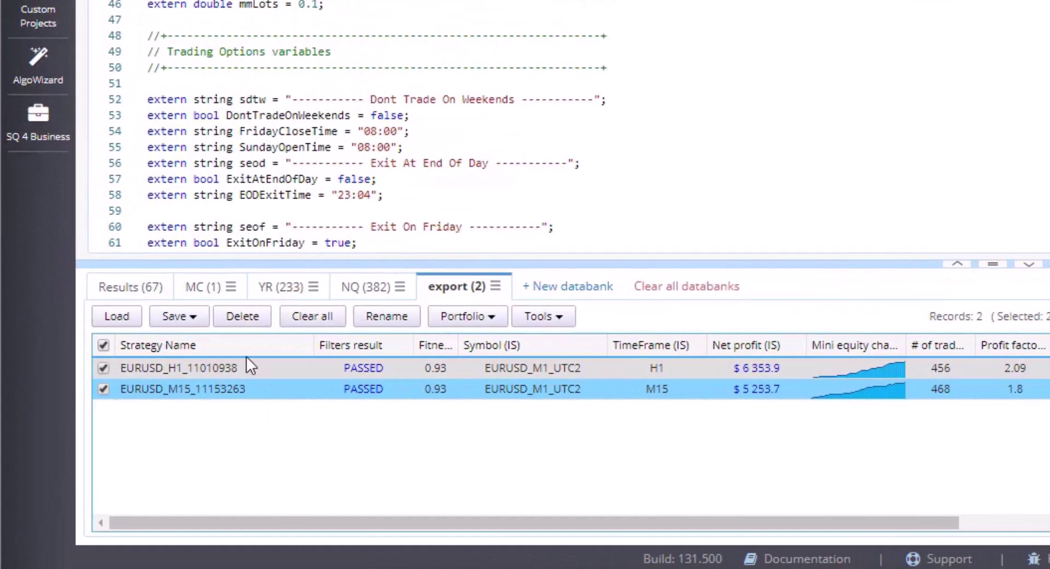
left_click(191, 320)
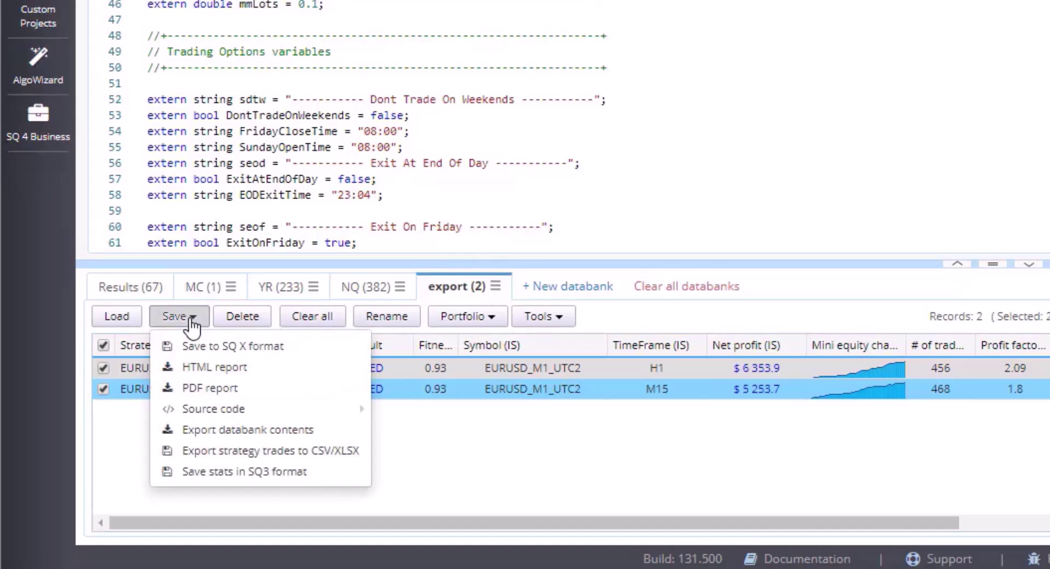
mouse_move(253, 411)
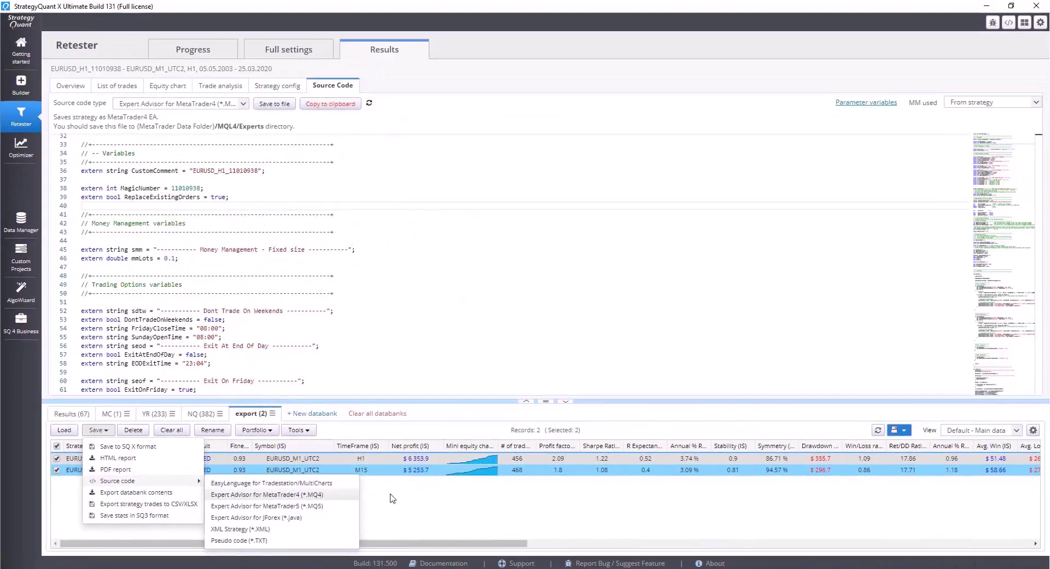
left_click(337, 476)
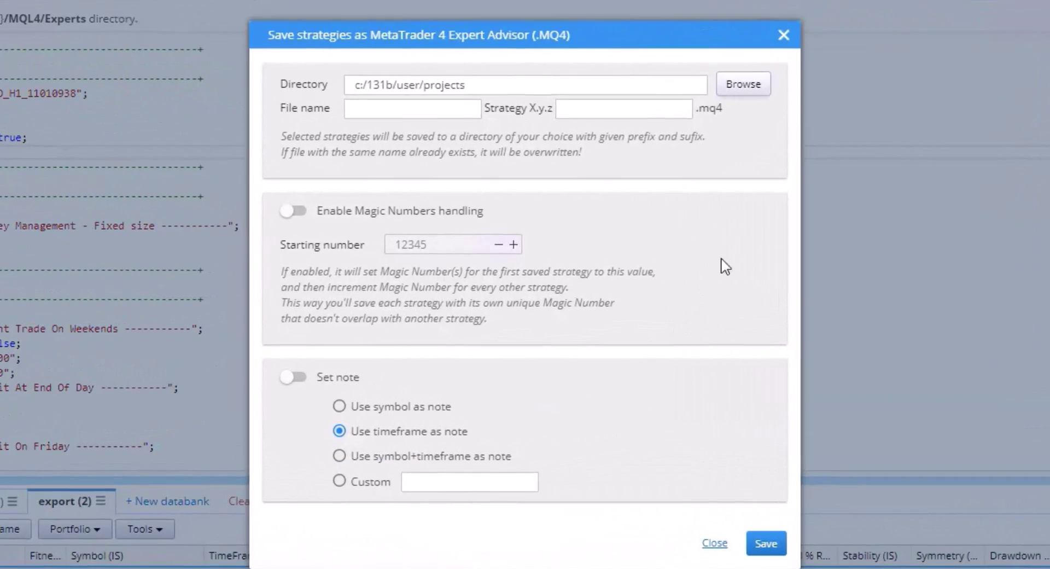
- Set the target directory to the Export folder in Documents and save both strategies there
left_click(766, 93)
left_click(306, 308)
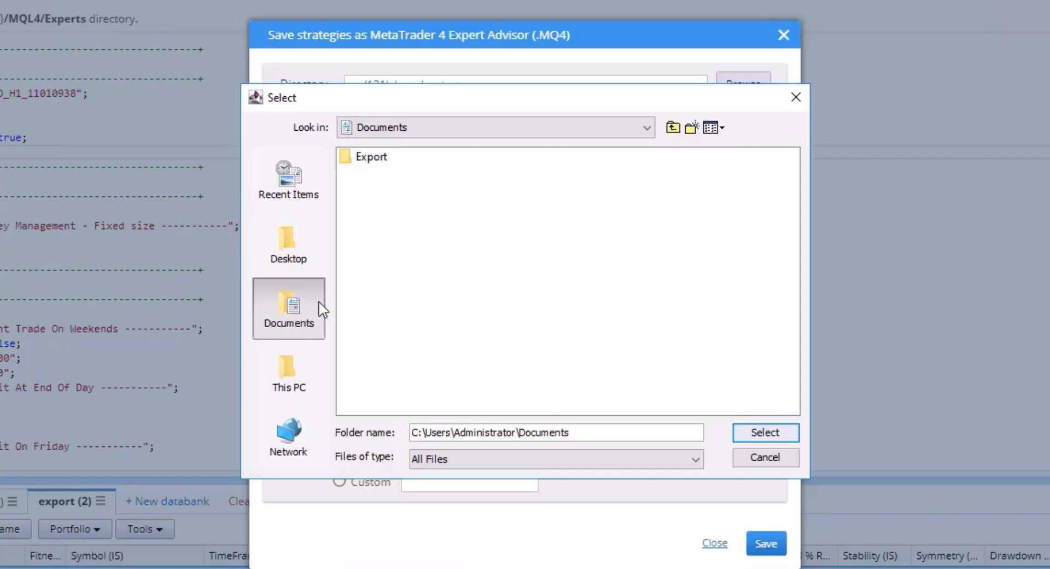
double_click(375, 157)
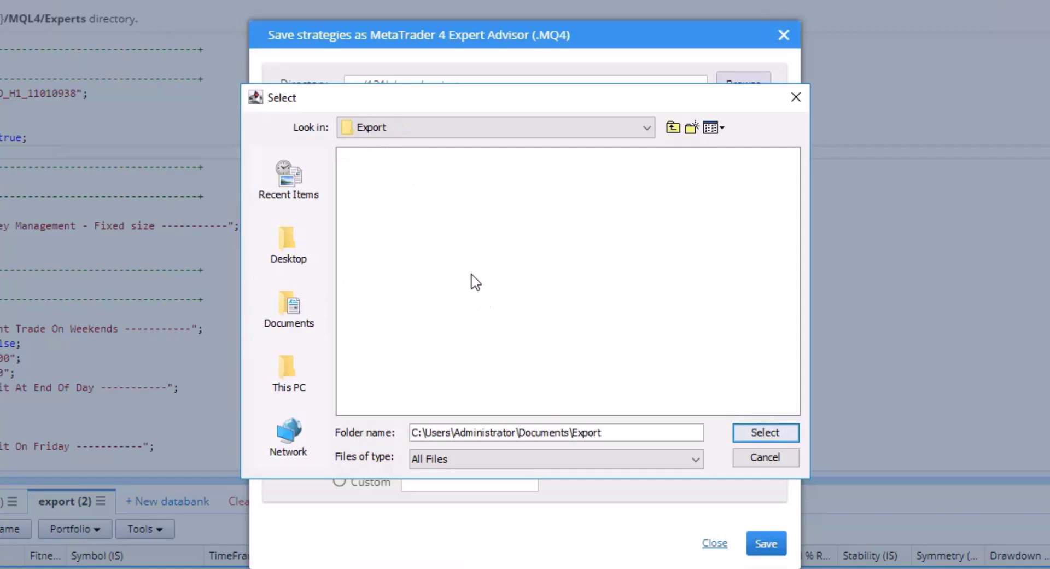
left_click(763, 433)
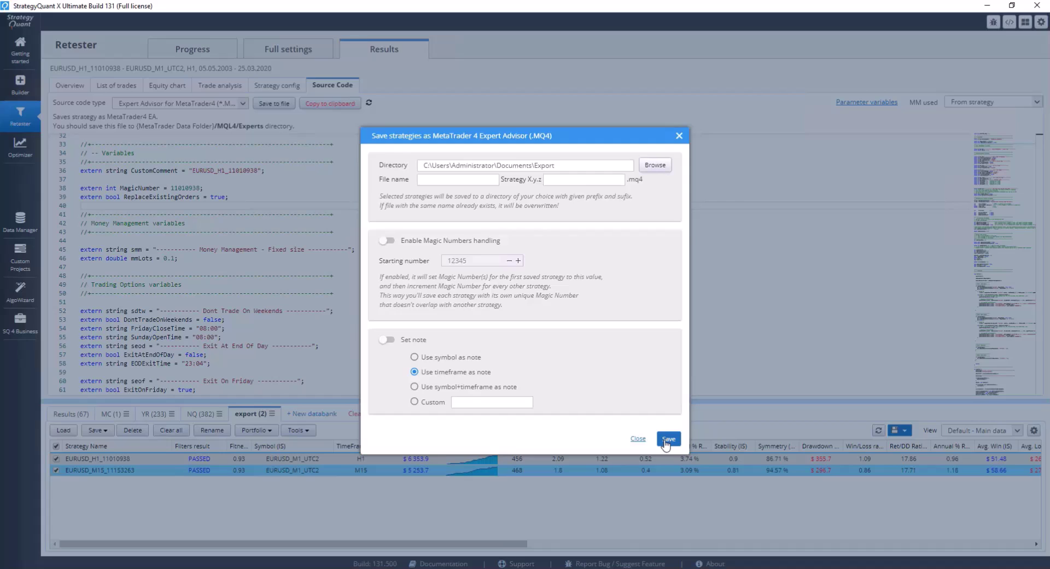
left_click(668, 439)
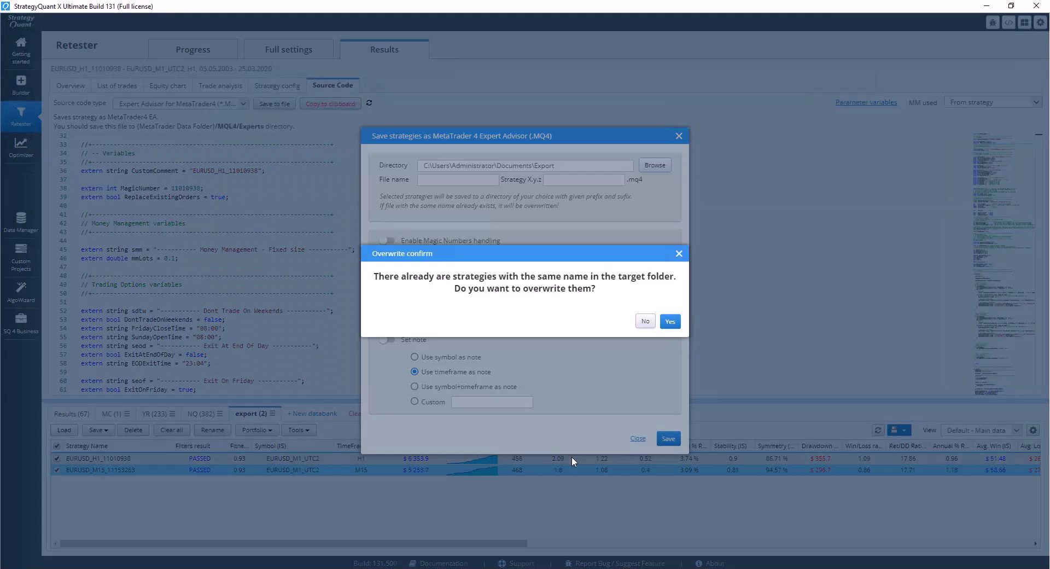
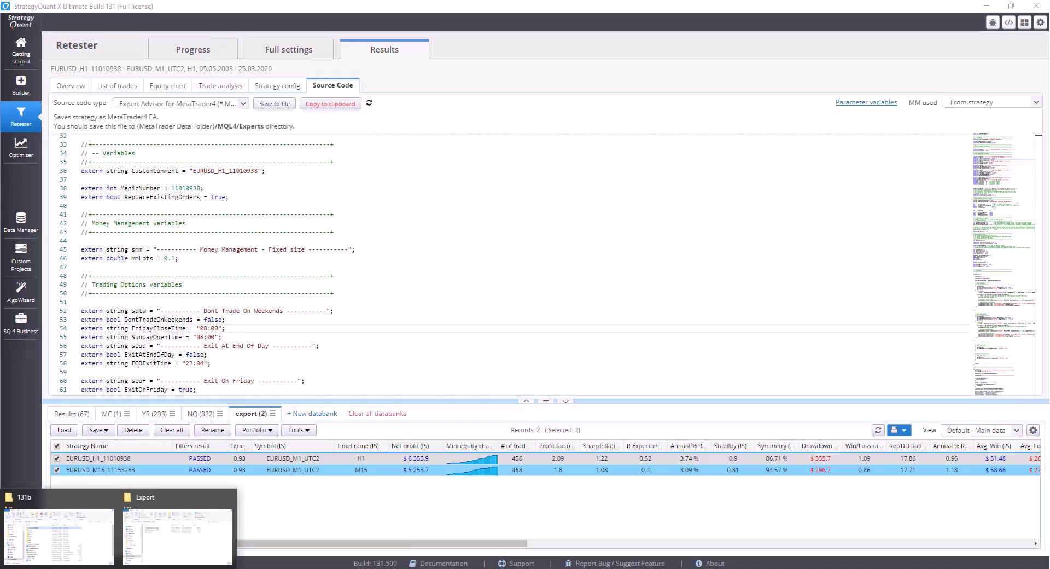
- In the 131b folder window, open the custom_indicators\MetaTrader4\Indicators folder
left_click(101, 547)
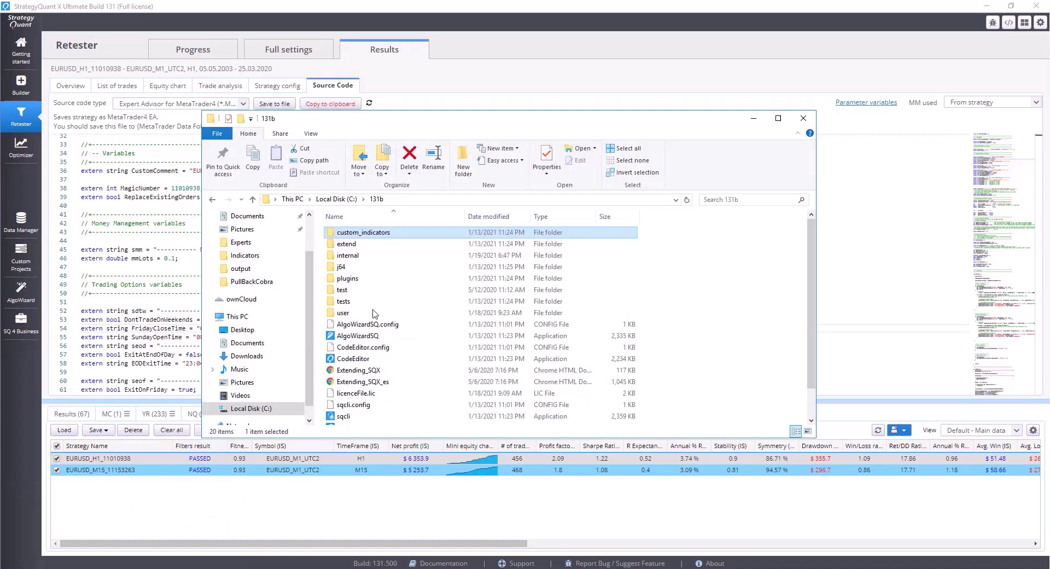
double_click(384, 239)
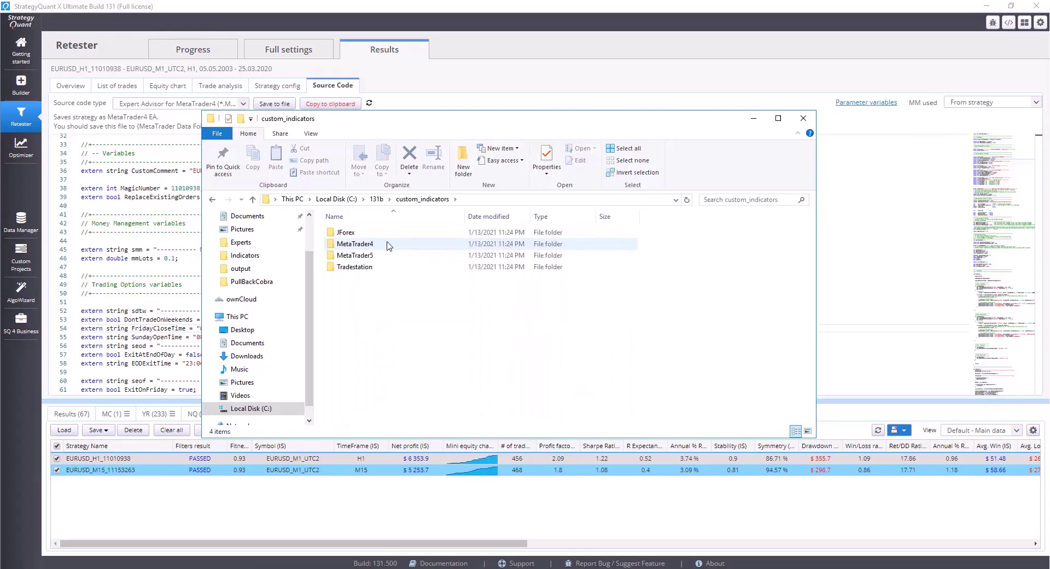
double_click(387, 245)
double_click(388, 245)
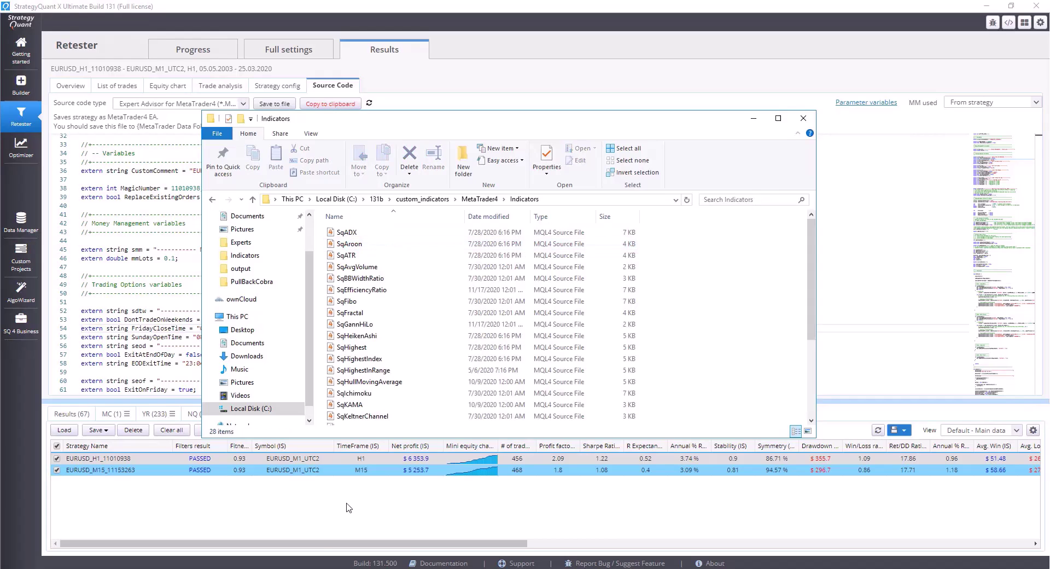
- Switch to the RoboForex MetaTrader 4 terminal and open its data folder
left_click(282, 525)
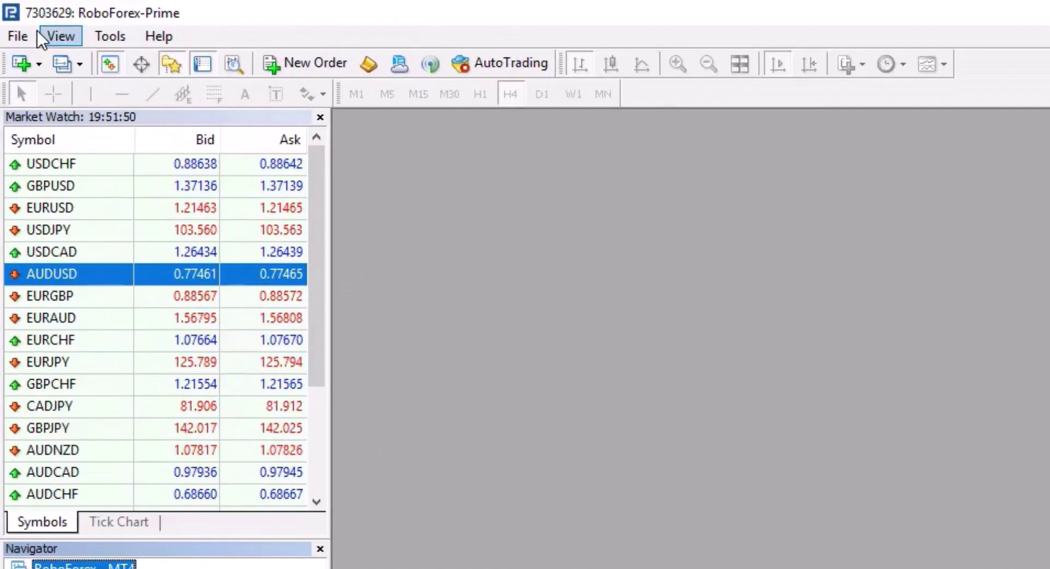
left_click(25, 37)
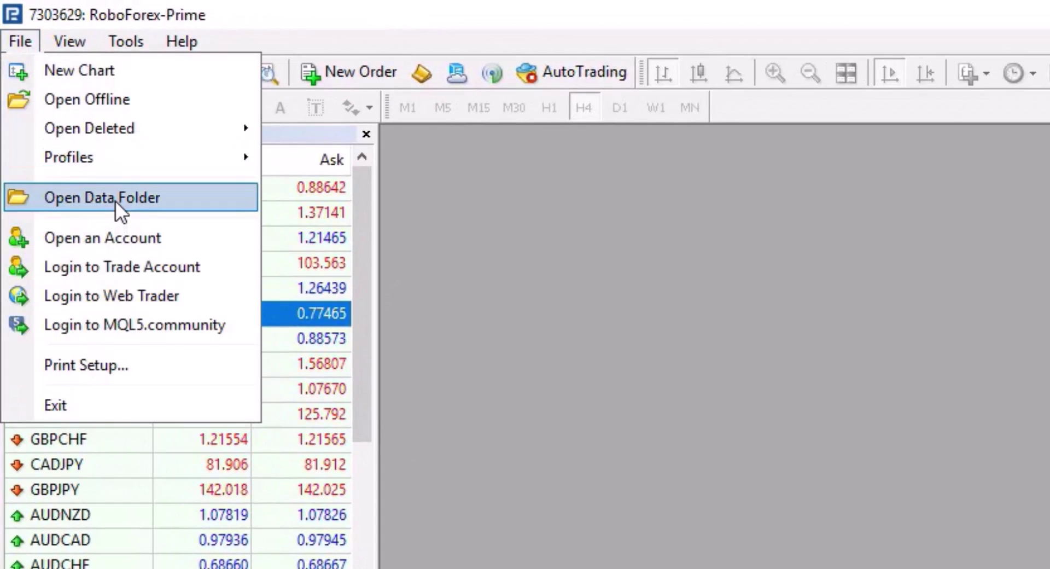
left_click(115, 197)
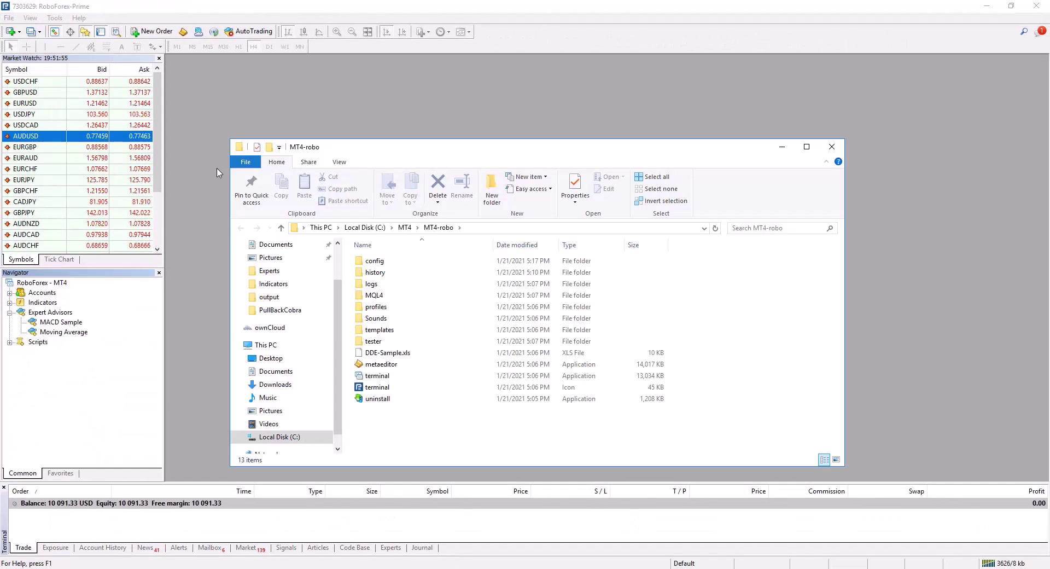
- Open the MQL4\Indicators folder inside the MT4-robo data folder and look through its files
left_click(391, 296)
double_click(391, 296)
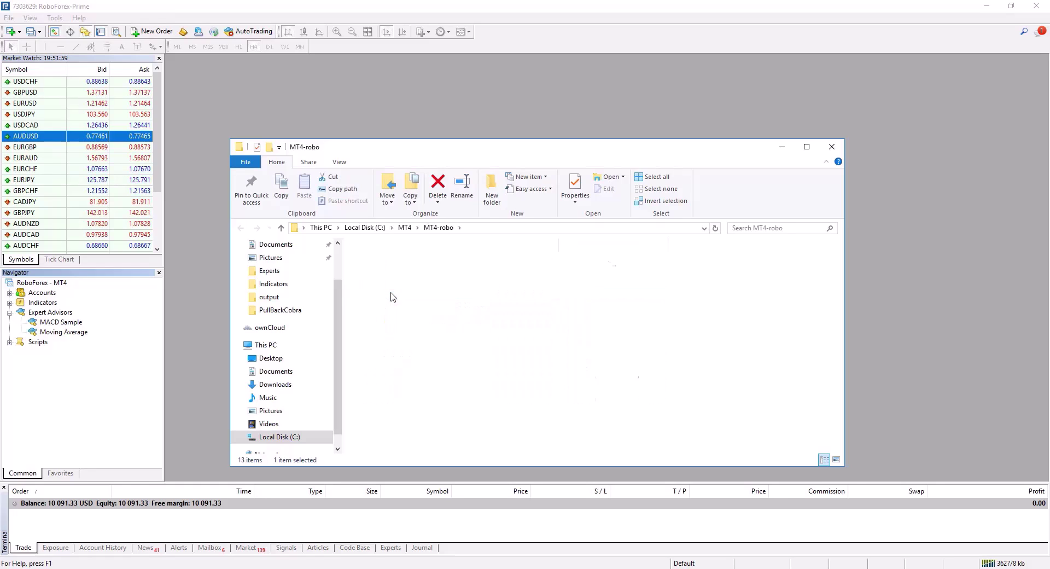
left_click(395, 310)
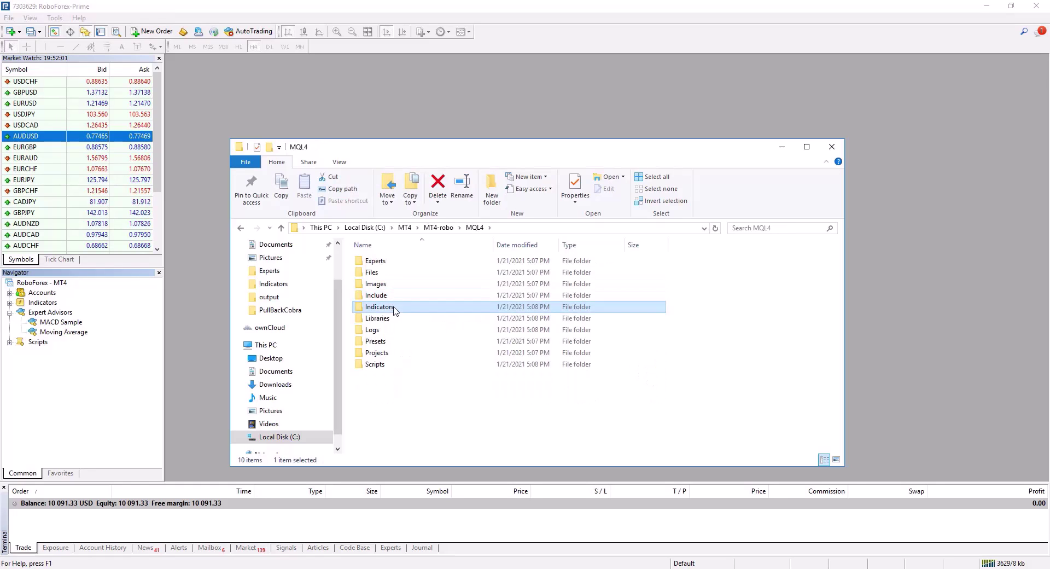
double_click(395, 310)
left_click(394, 306)
scroll(514, 301, "down", 5)
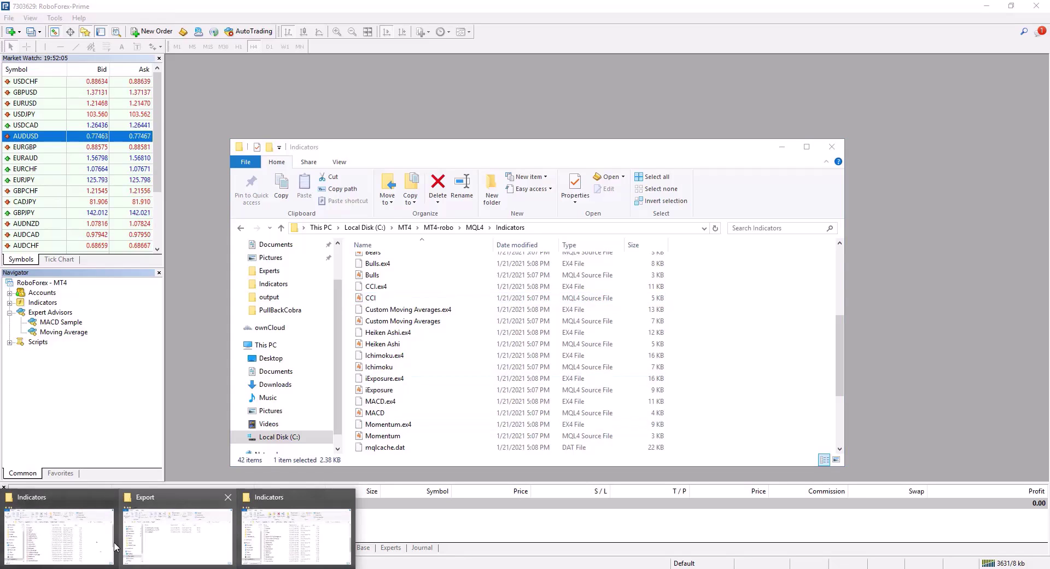
- Copy all indicator files from 131b\custom_indicators\MetaTrader4\Indicators into the MT4-robo\MQL4\Indicators folder
left_click(84, 526)
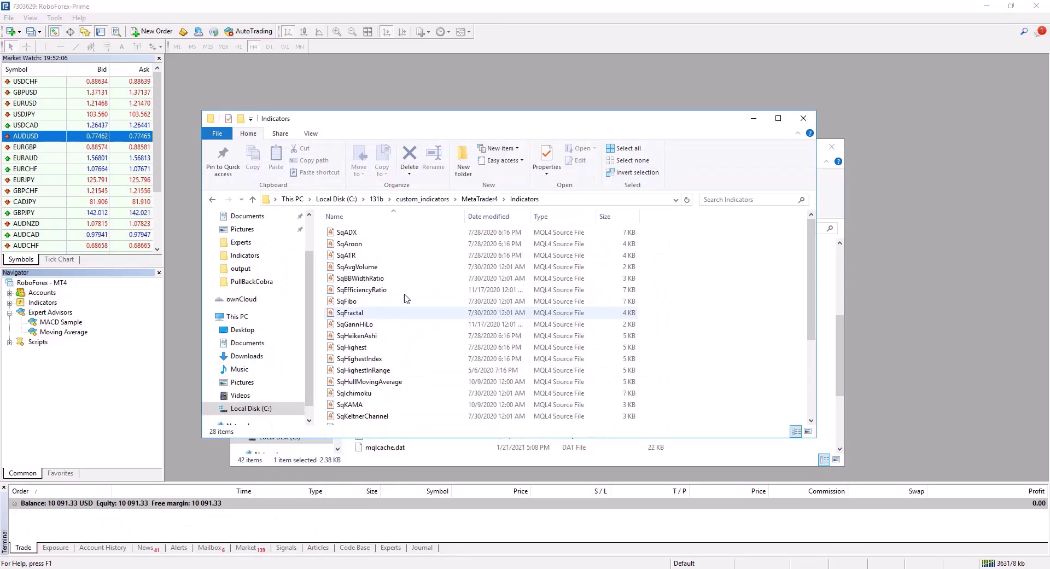
left_click(414, 247)
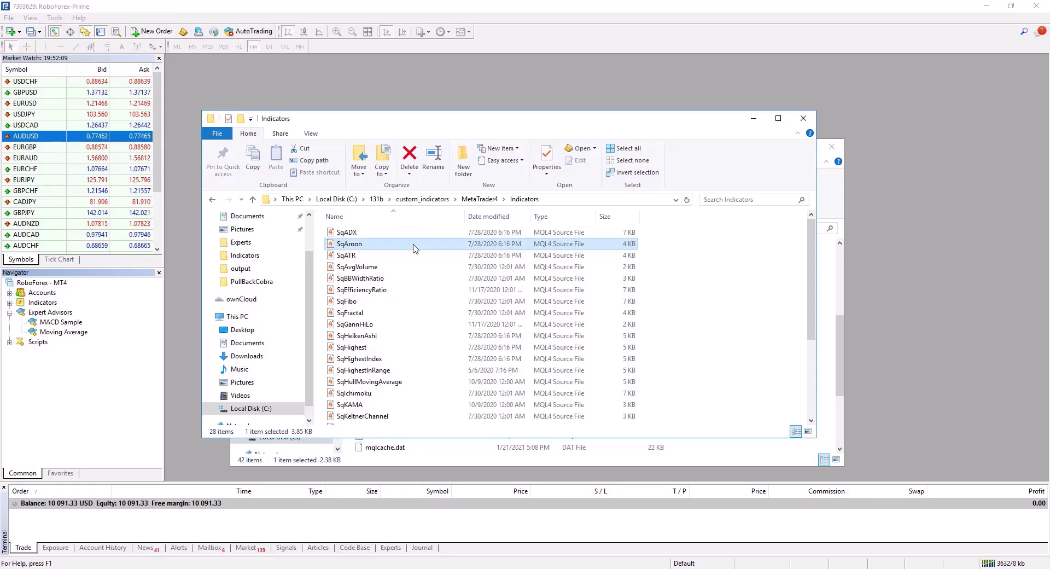
key("ctrl+a")
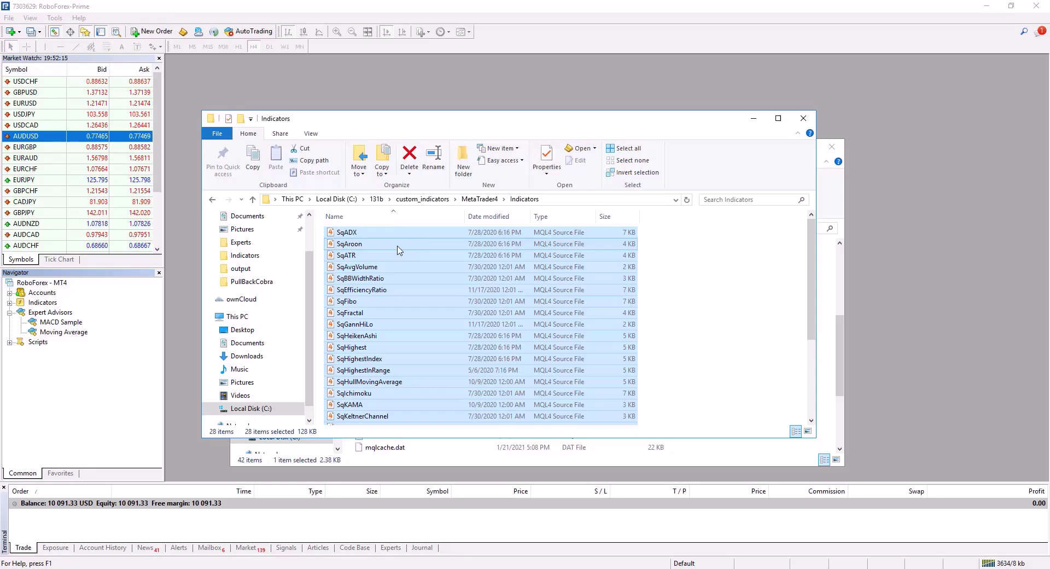
right_click(400, 272)
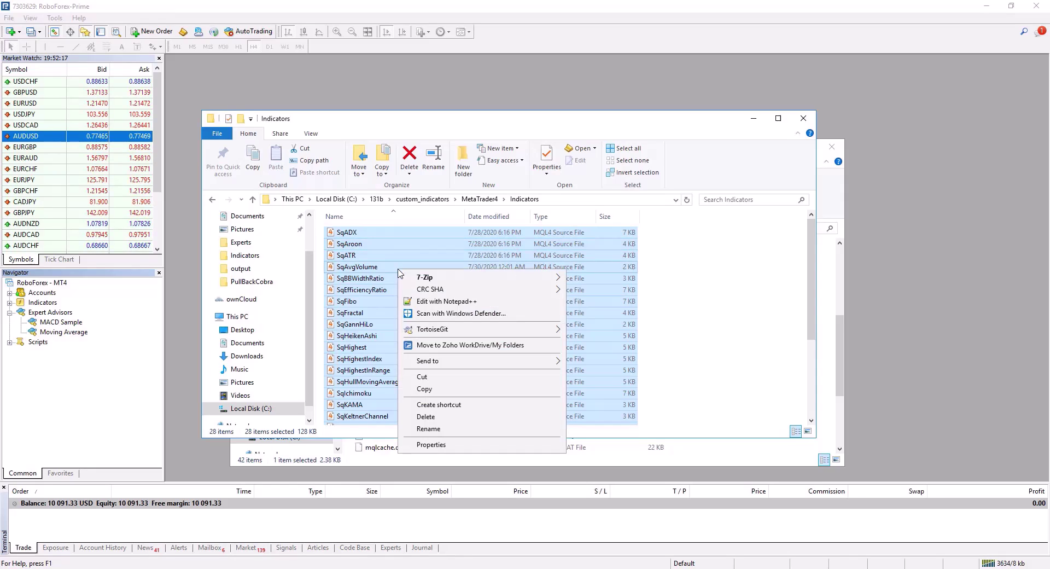
left_click(425, 389)
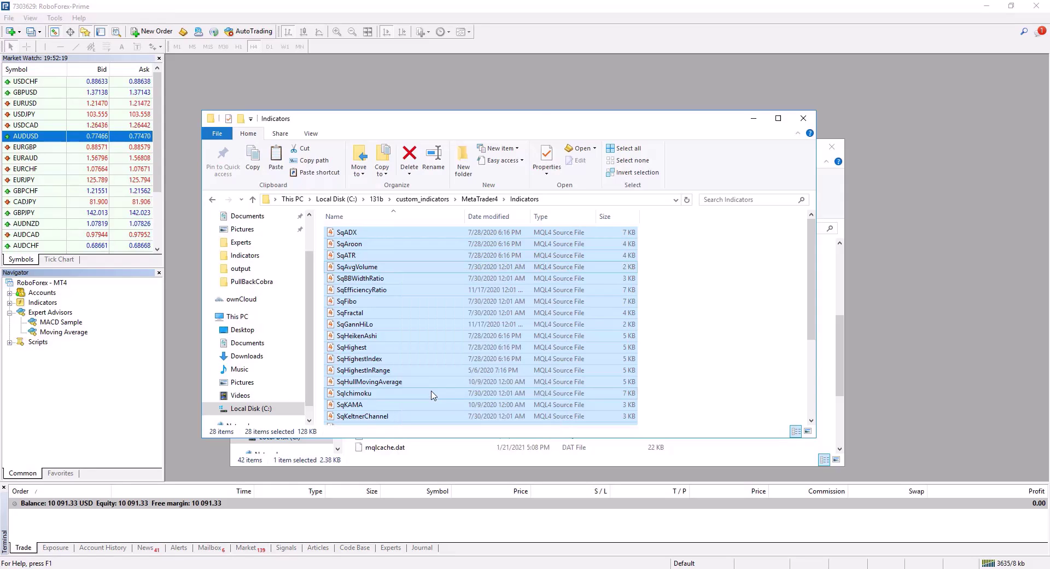
left_click(753, 119)
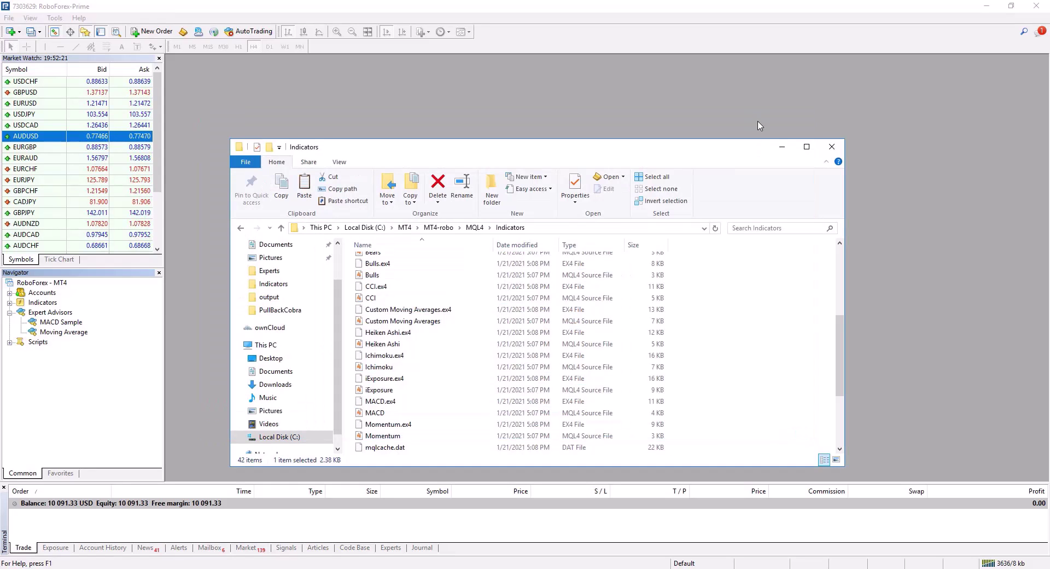
right_click(727, 289)
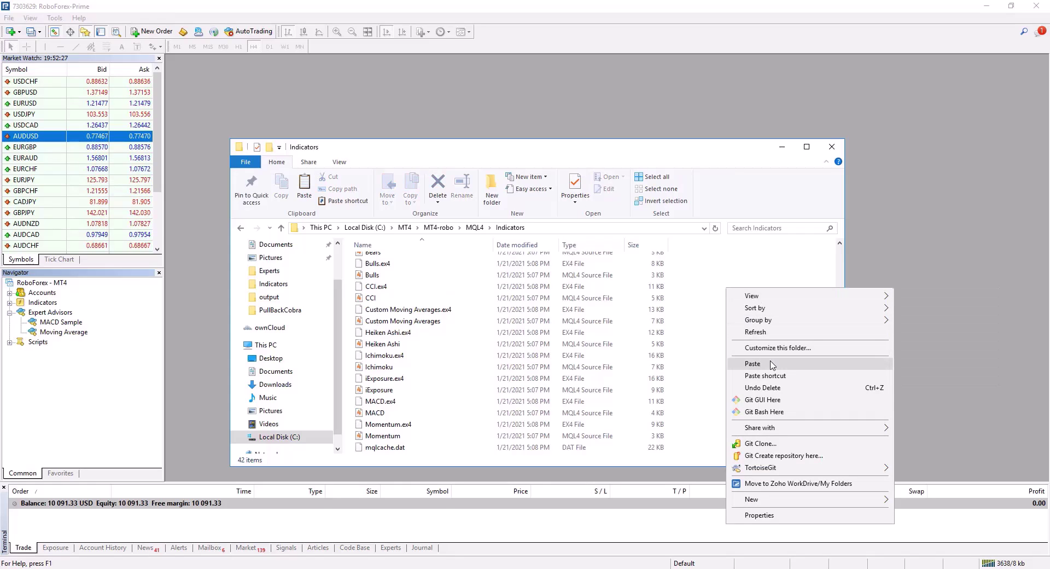
left_click(753, 364)
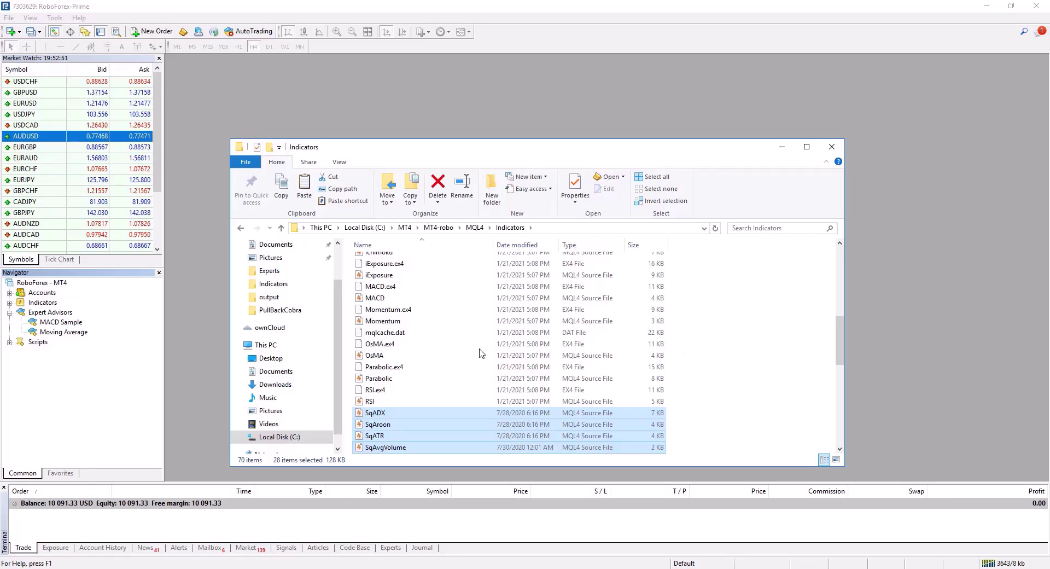
- Collapse the Expert Advisors group in the Navigator and refresh the Indicators list
left_click(9, 313)
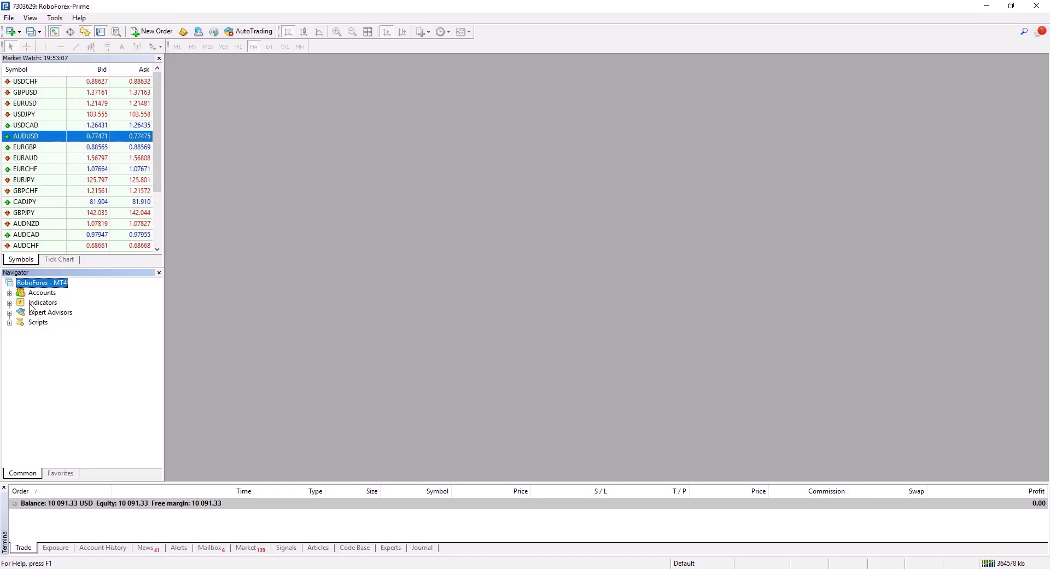
right_click(30, 304)
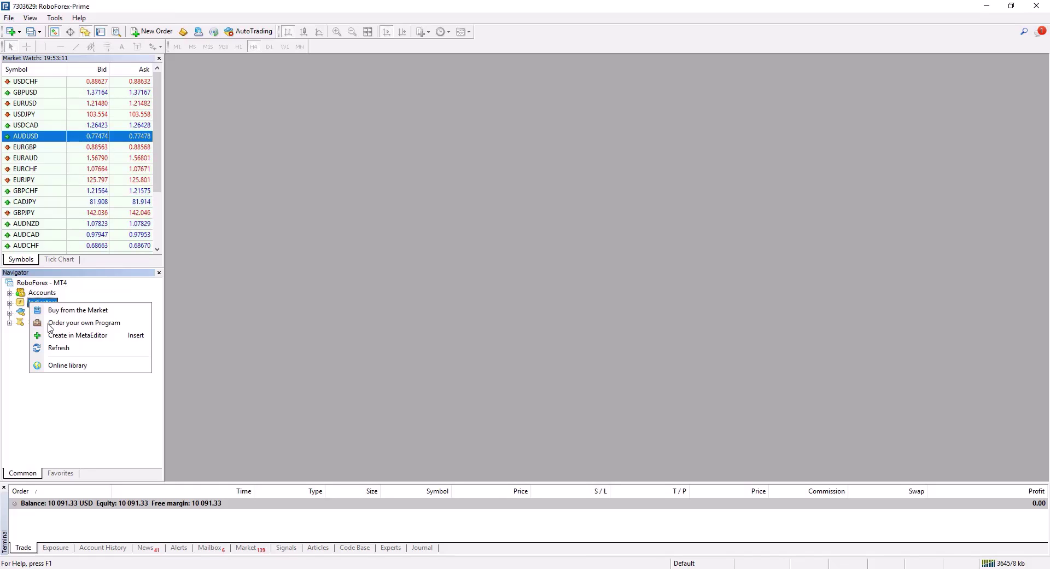
left_click(68, 351)
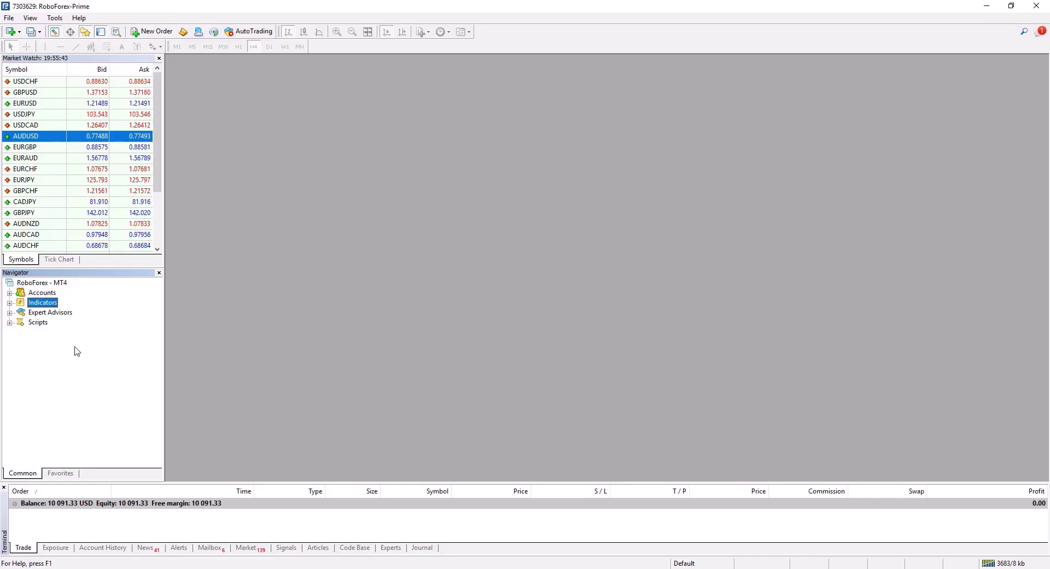
- Copy EURUSD_H1_11010938 and EURUSD_M15_11153263 from the Documents\Export folder into the MT4-robo\MQL4\Experts folder
left_click(163, 567)
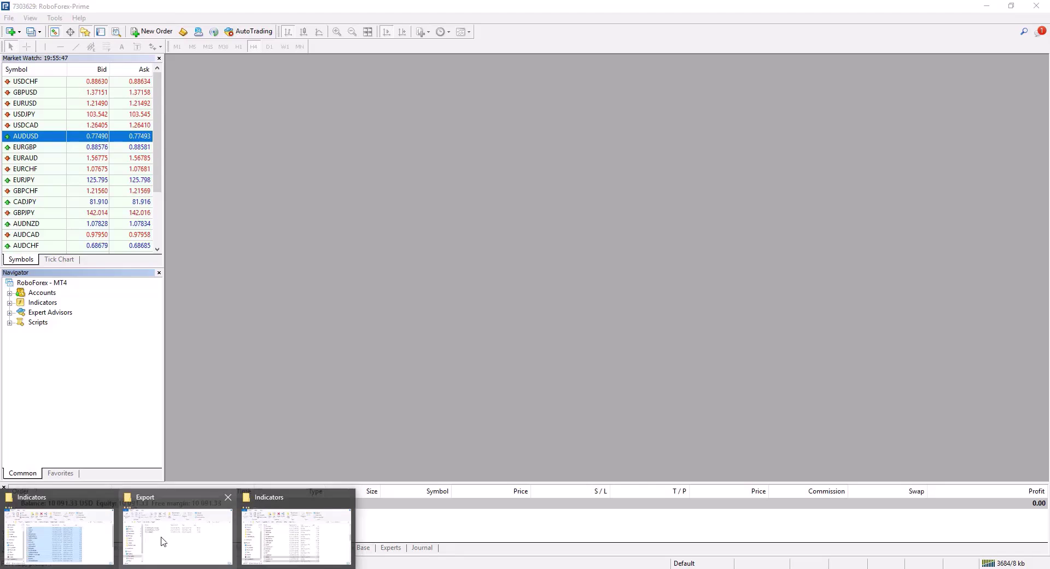
left_click(163, 542)
left_click(421, 258)
left_click(427, 247, "ctrl")
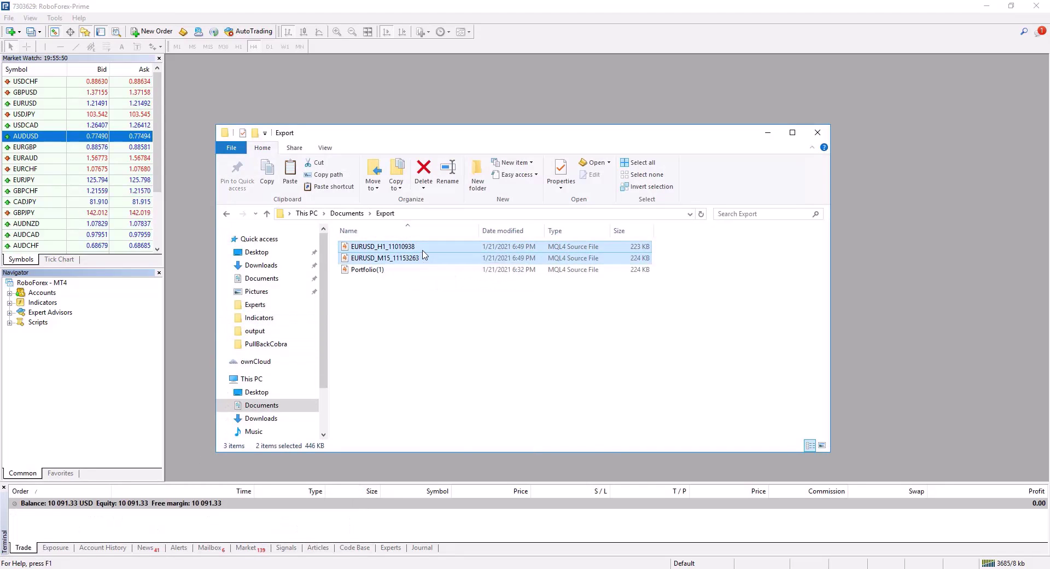
right_click(424, 254)
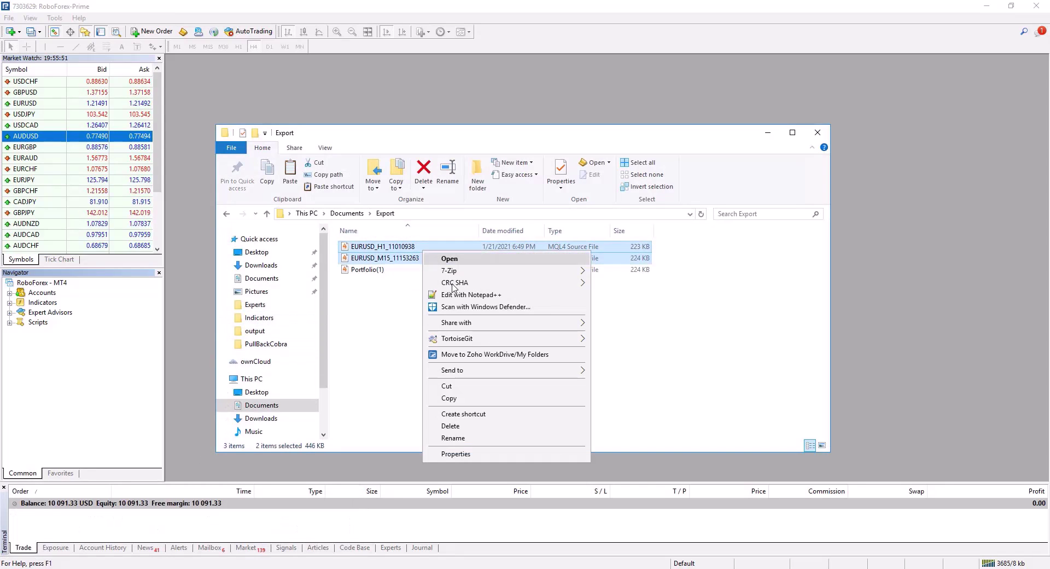
left_click(475, 399)
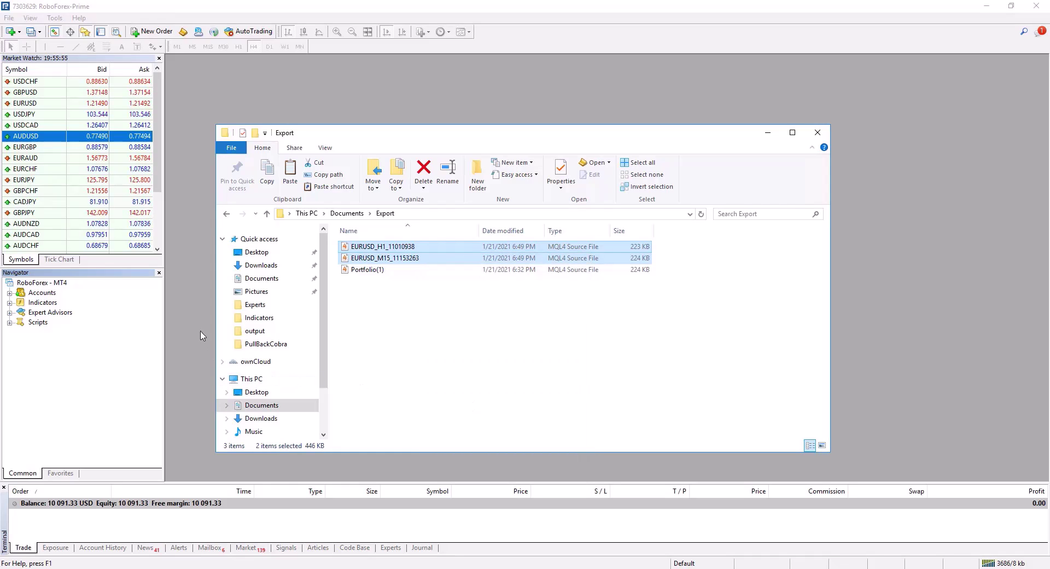
mouse_move(252, 567)
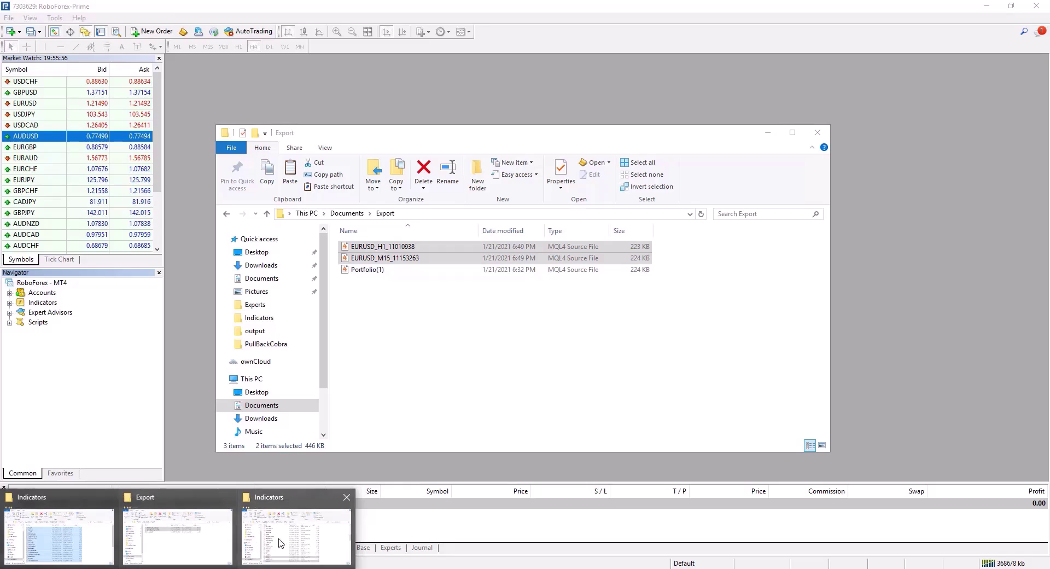
left_click(296, 539)
left_click(475, 228)
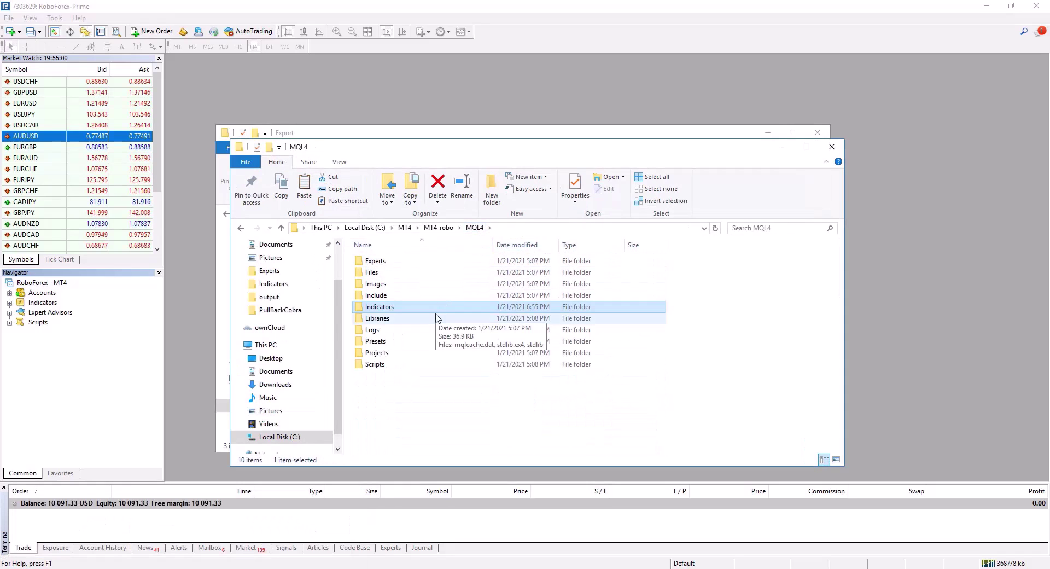
double_click(422, 262)
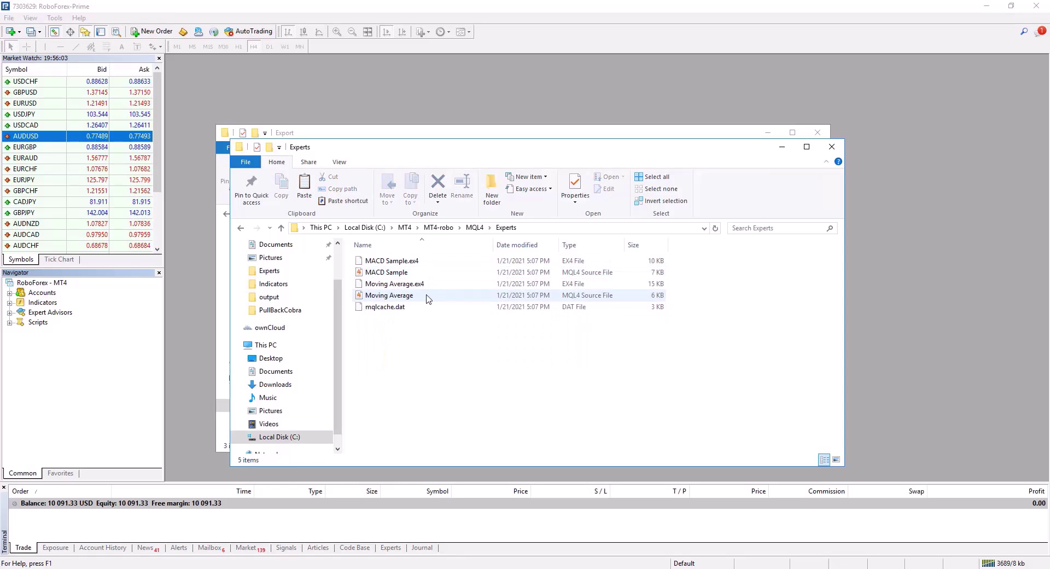
right_click(386, 329)
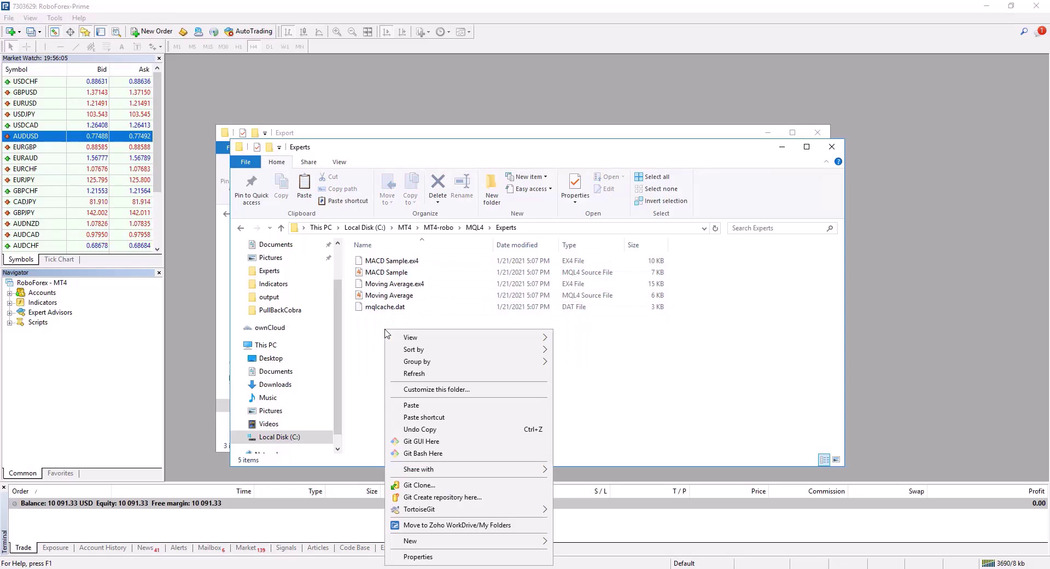
left_click(448, 408)
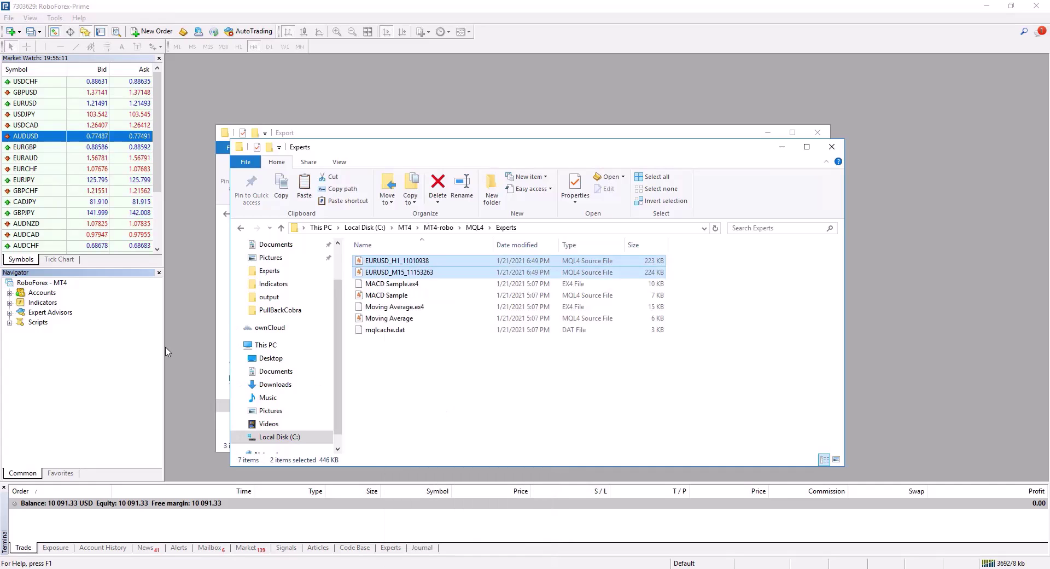
- Refresh the Expert Advisors list in the terminal's Navigator
left_click(66, 316)
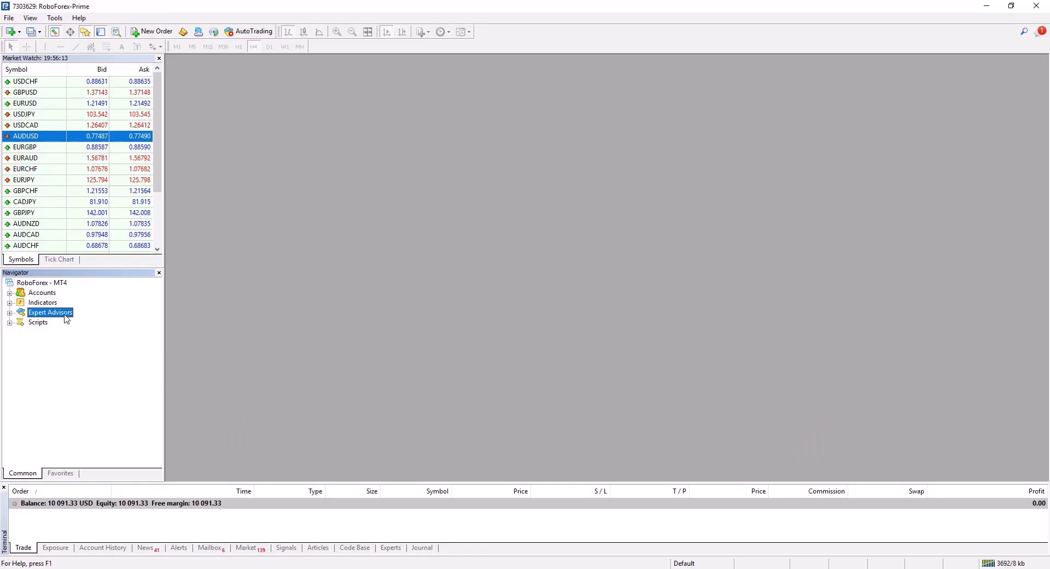
right_click(65, 317)
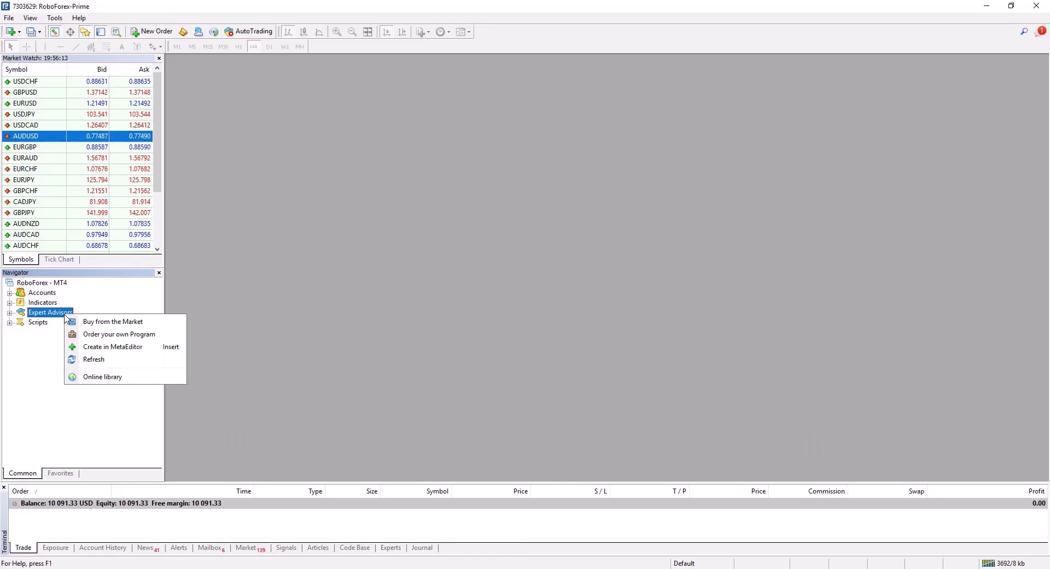
left_click(93, 360)
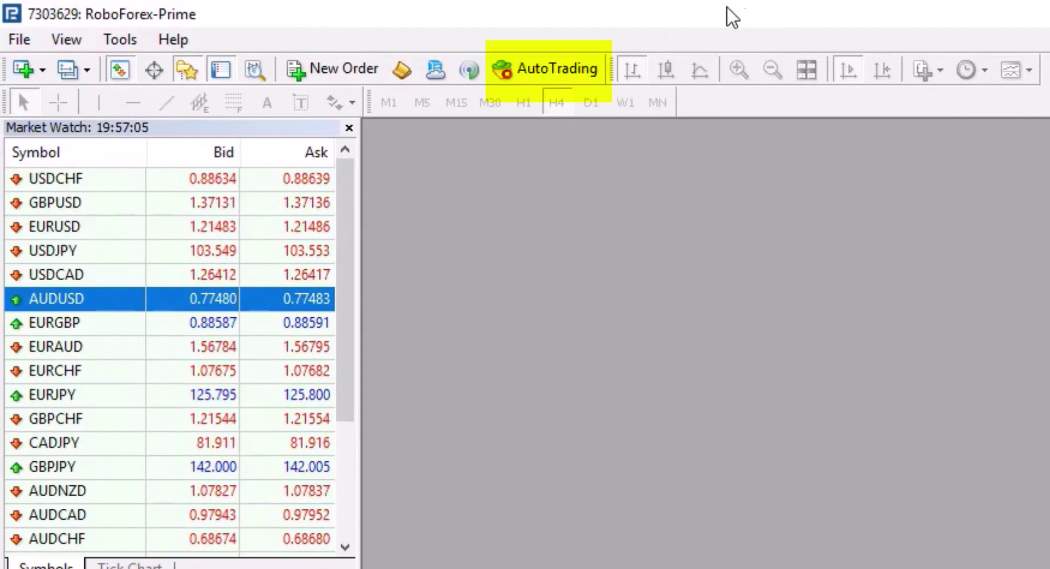
- Turn on AutoTrading and set the Expert Advisors options to disable it only on chart symbol or period changes, with DLL imports allowed
left_click(562, 77)
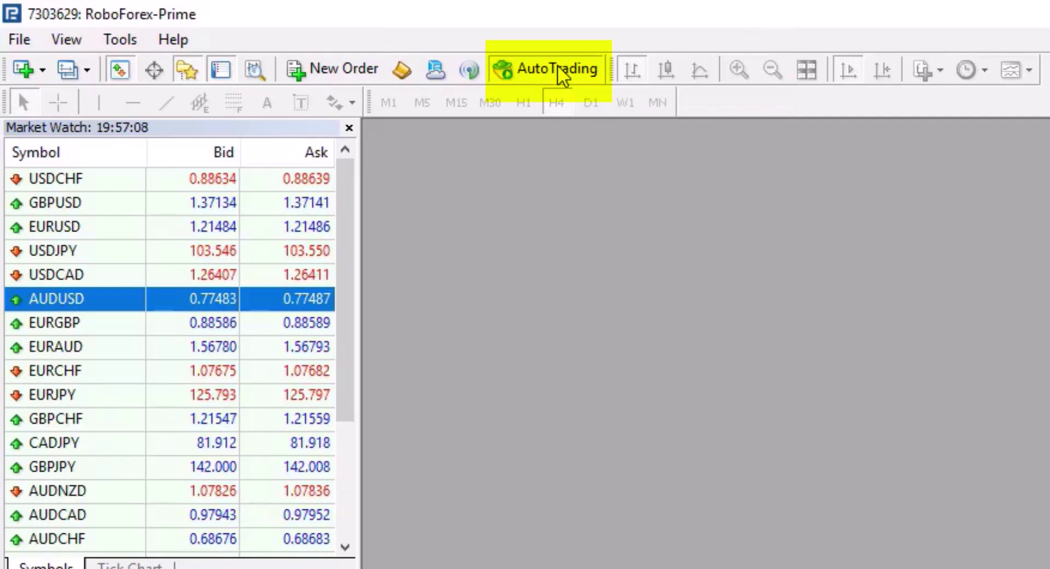
left_click(140, 41)
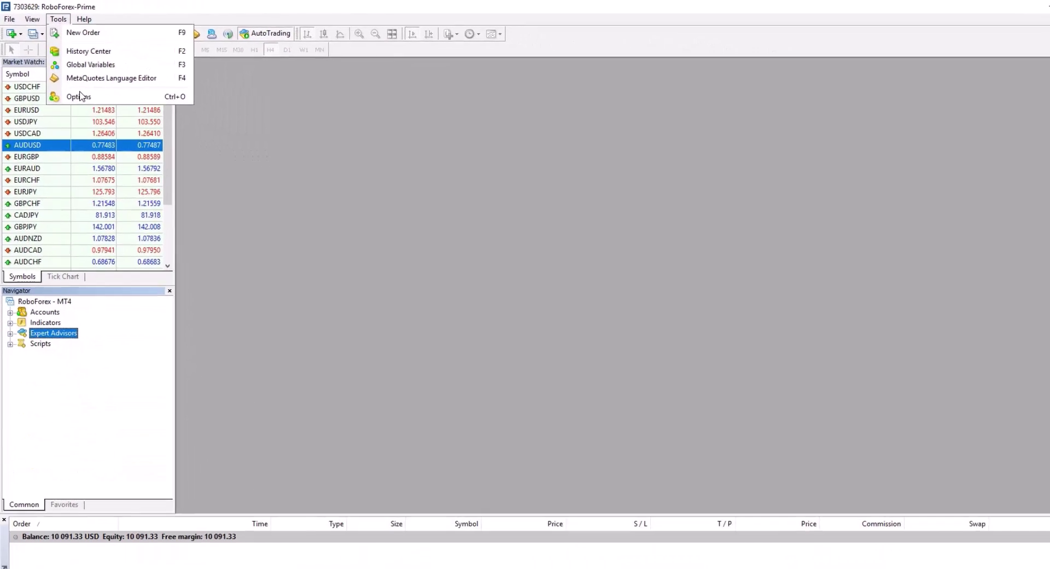
left_click(75, 90)
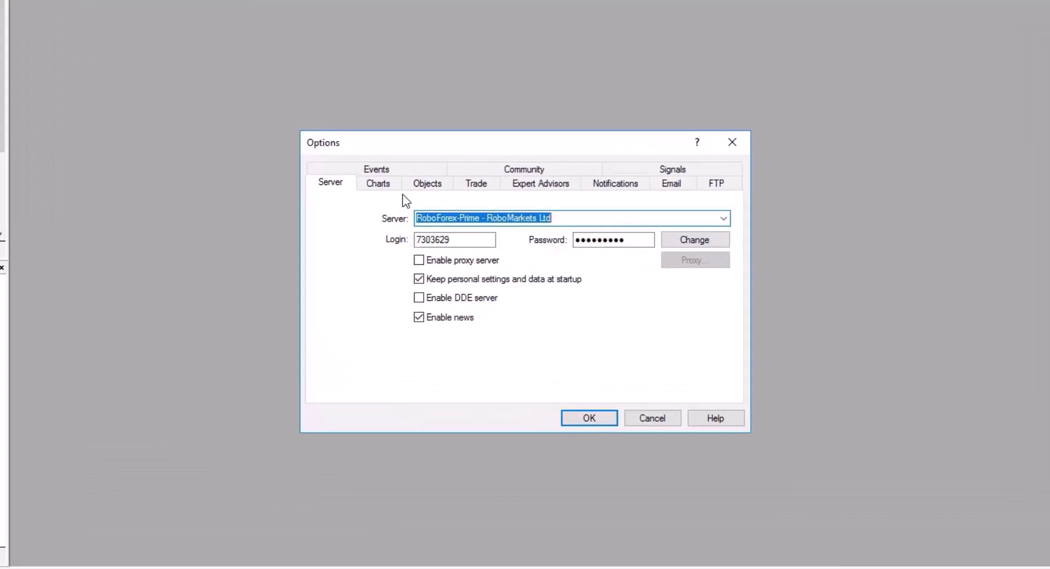
left_click(534, 184)
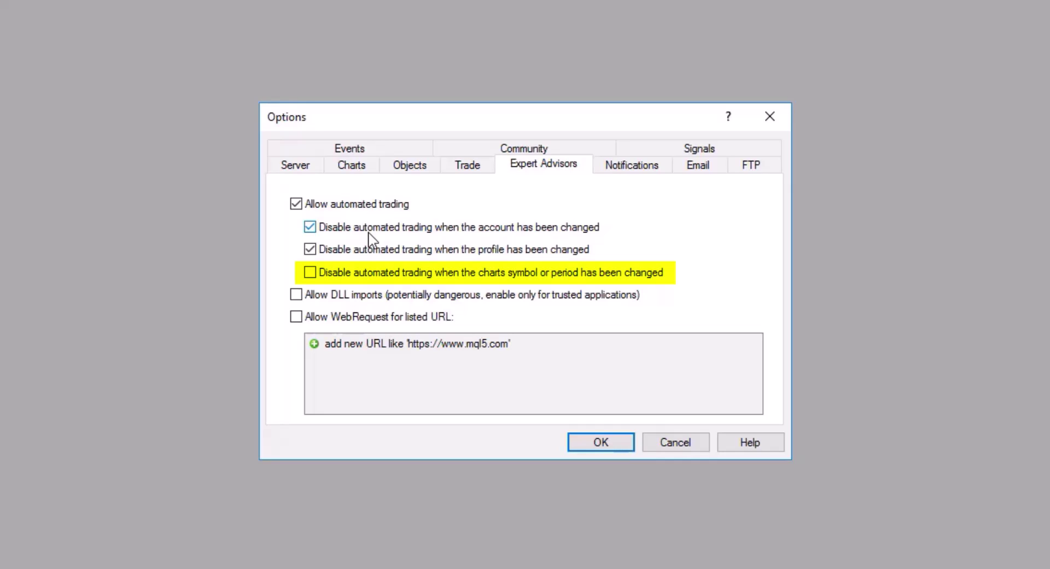
left_click(388, 278)
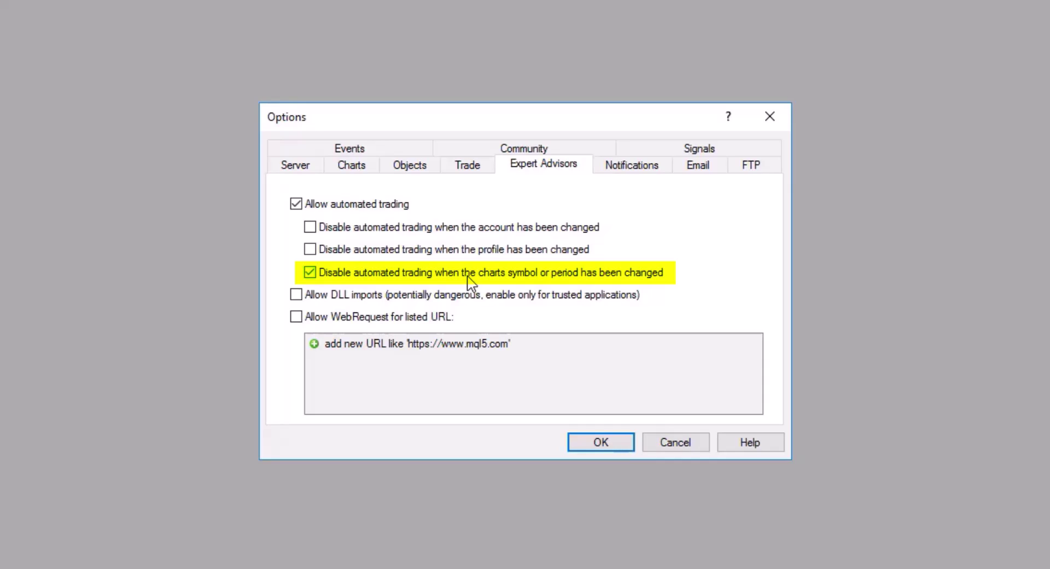
left_click(296, 296)
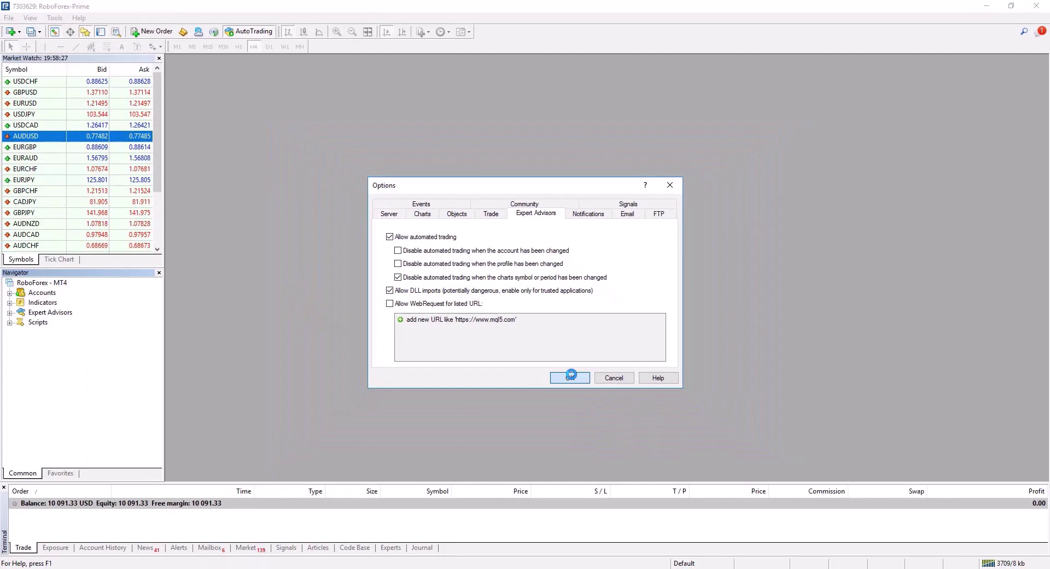
left_click(574, 387)
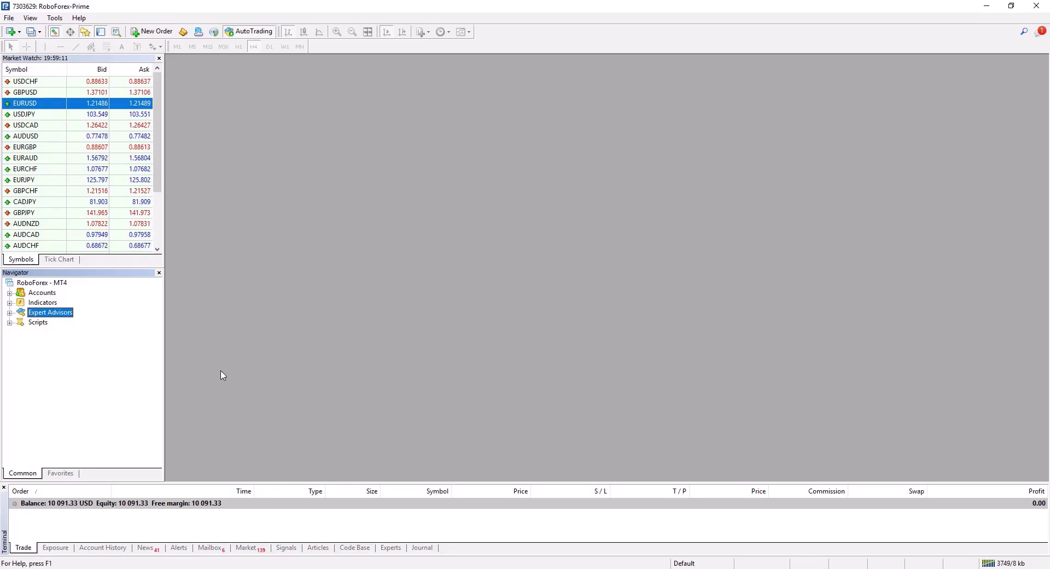
- Open two EURUSD charts from the Market Watch, a maximized one on M15 and a second one on H1
right_click(40, 104)
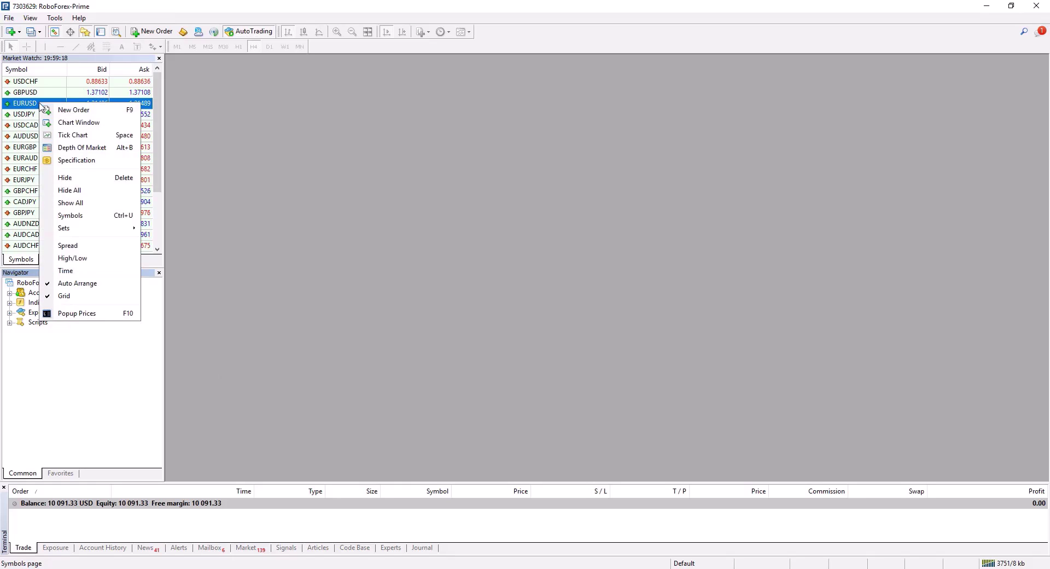
left_click(91, 123)
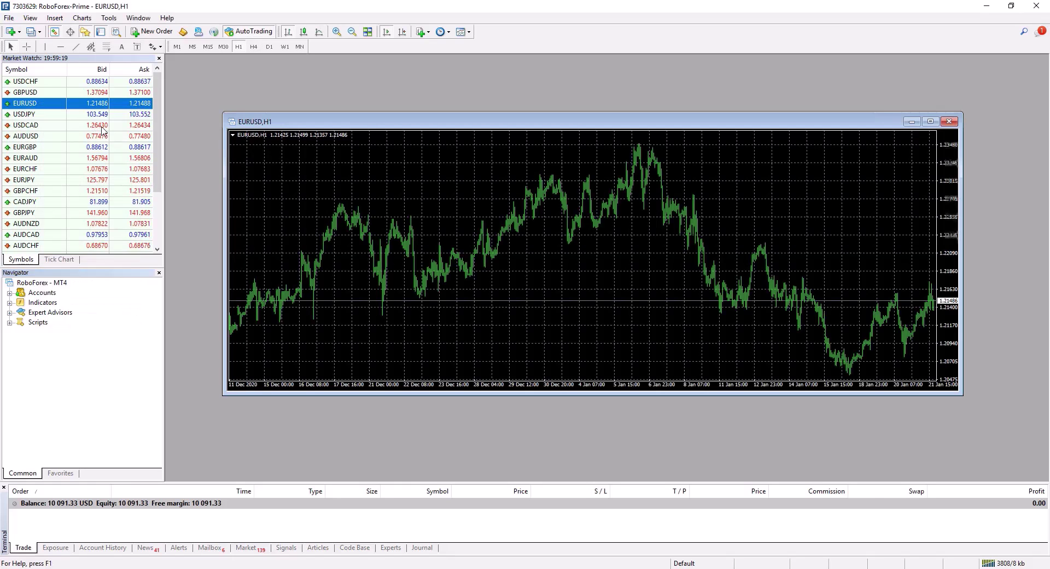
left_click(223, 47)
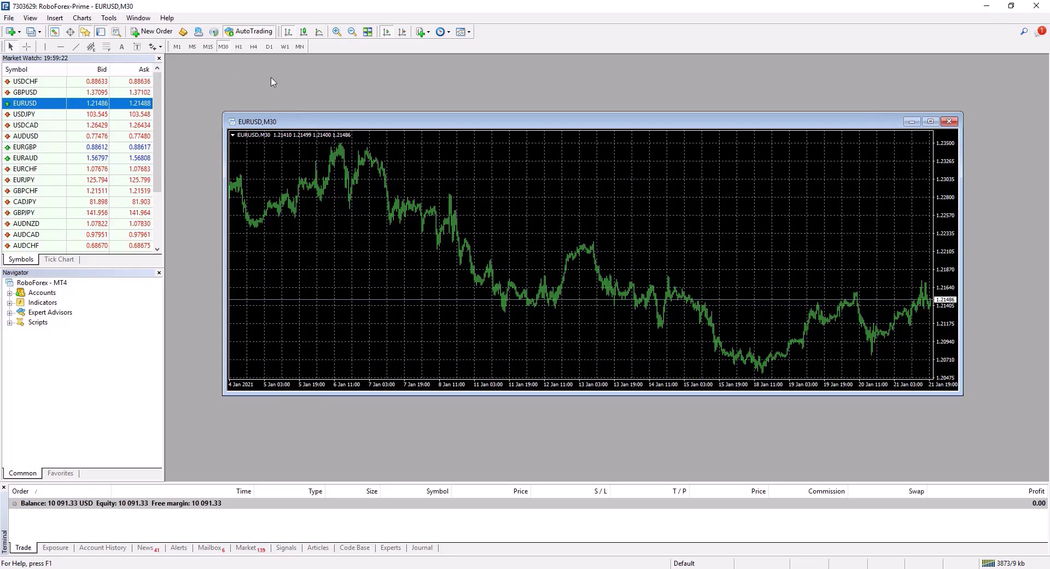
left_click(208, 47)
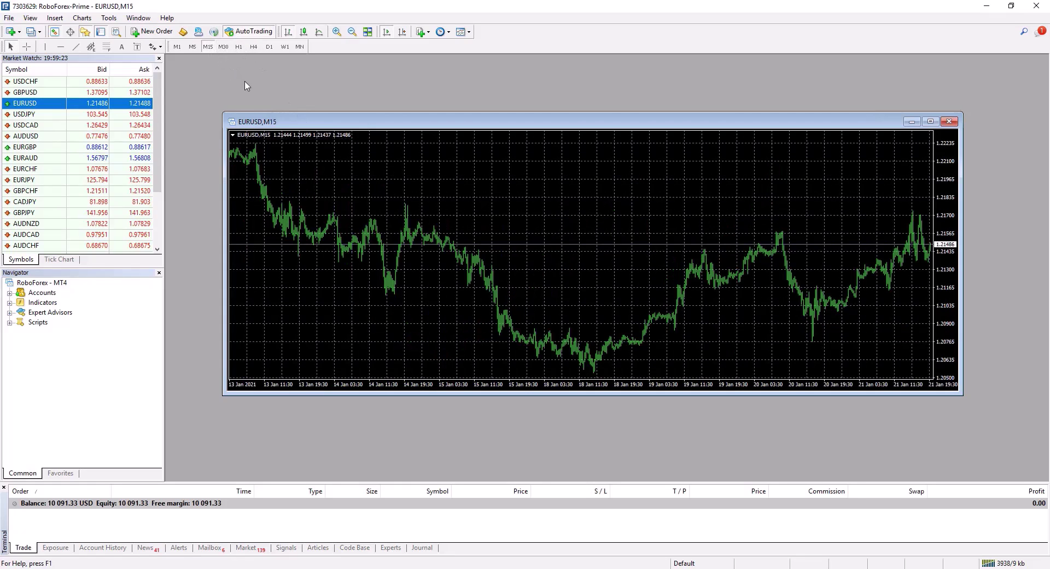
double_click(282, 121)
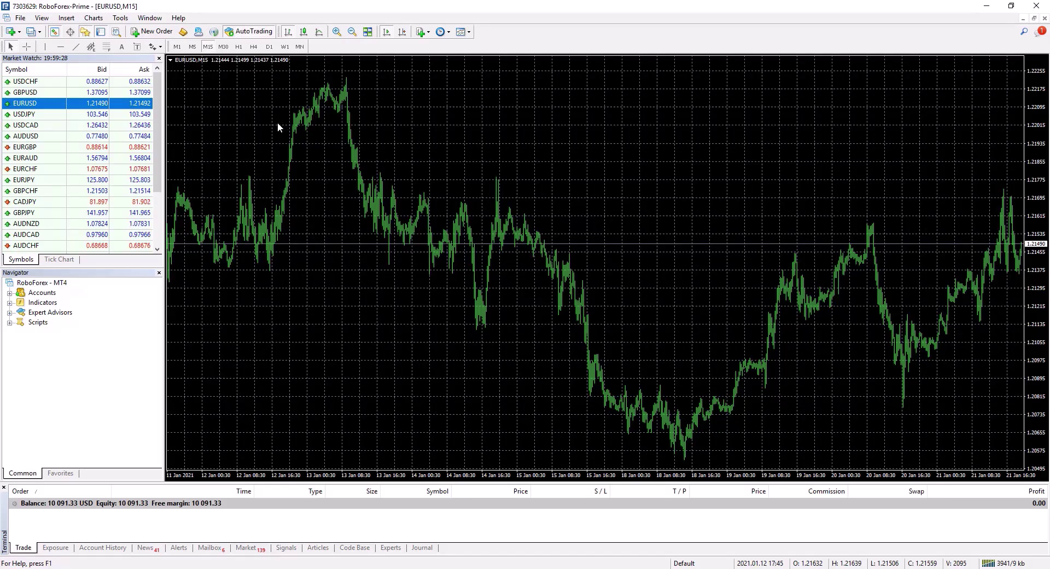
right_click(28, 101)
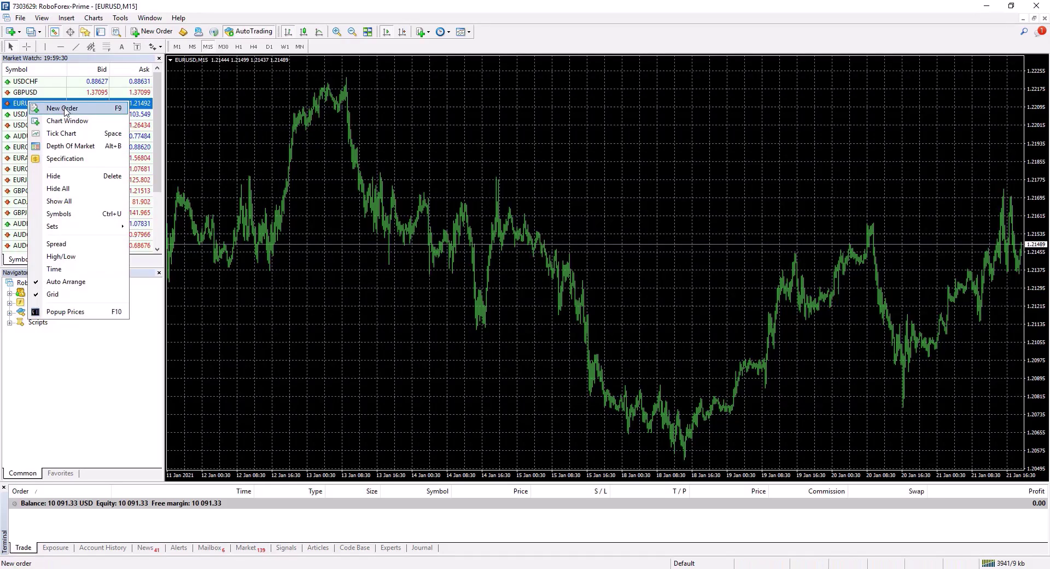
left_click(78, 121)
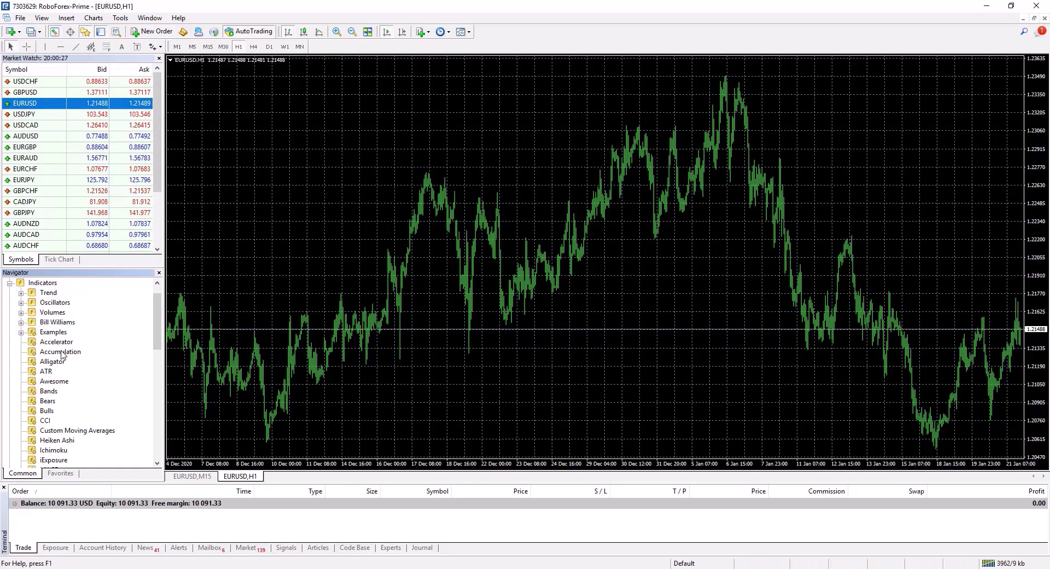
- Look through the Sq indicators in the Navigator and expand the Expert Advisors group to check the two EURUSD strategies
scroll(62, 356, "down", 5)
scroll(62, 356, "down", 7)
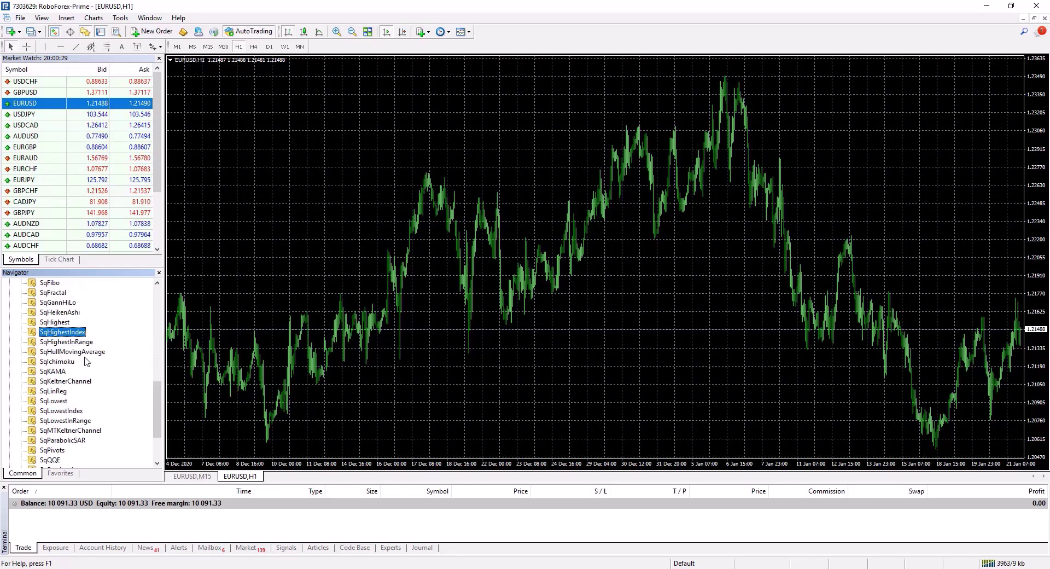
left_click(10, 450)
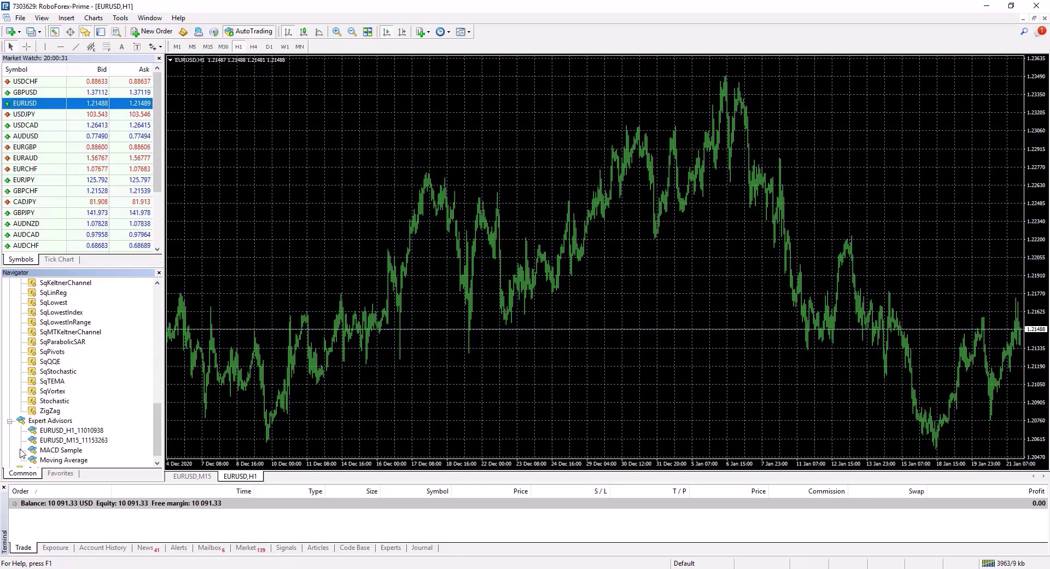
left_click(71, 420)
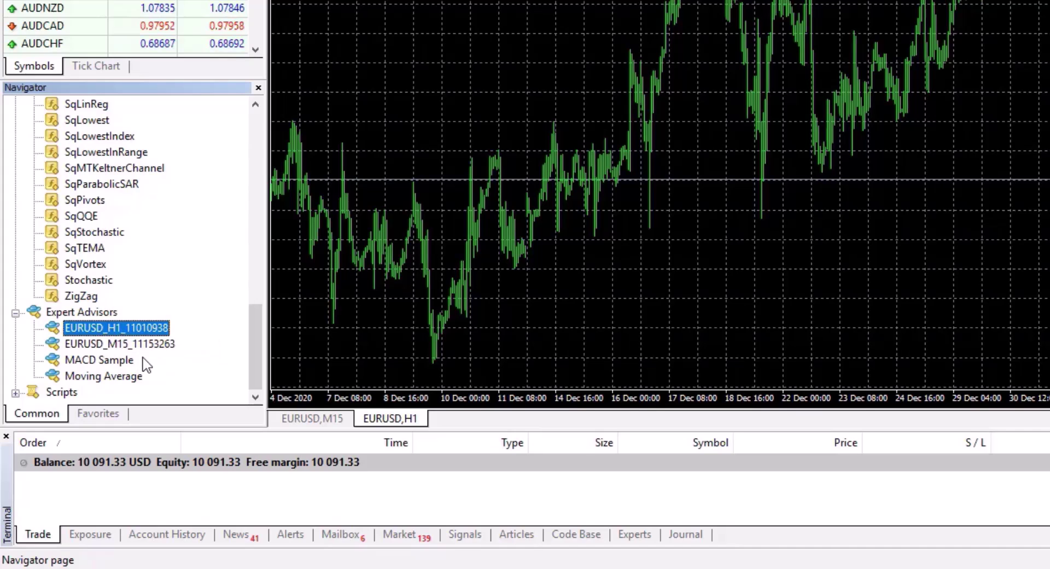
- Add the EURUSD_M15_11153263 Expert Advisor to the EURUSD M15 chart so that its settings dialog opens
left_click(291, 418)
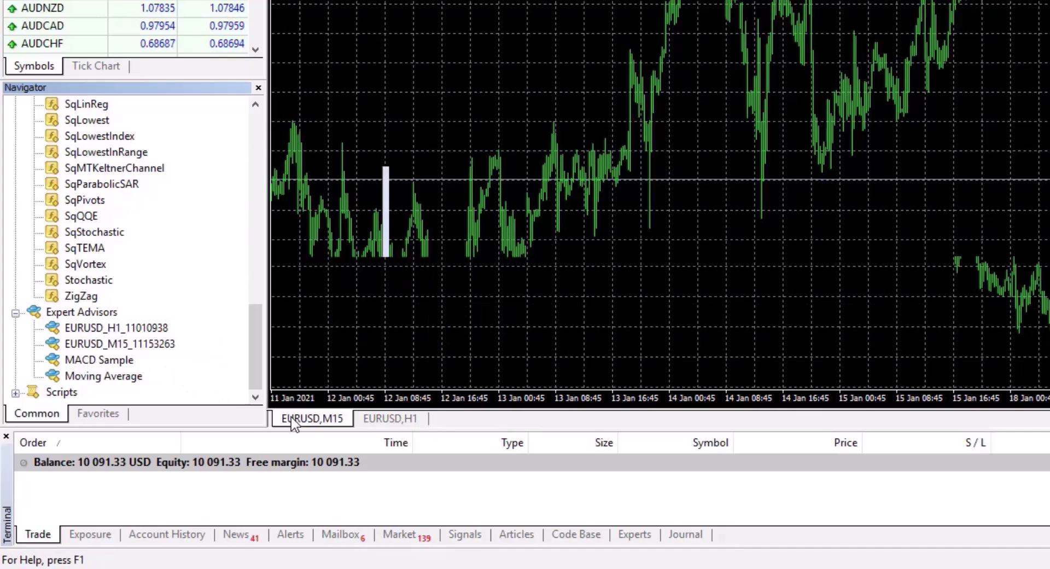
left_click(118, 346)
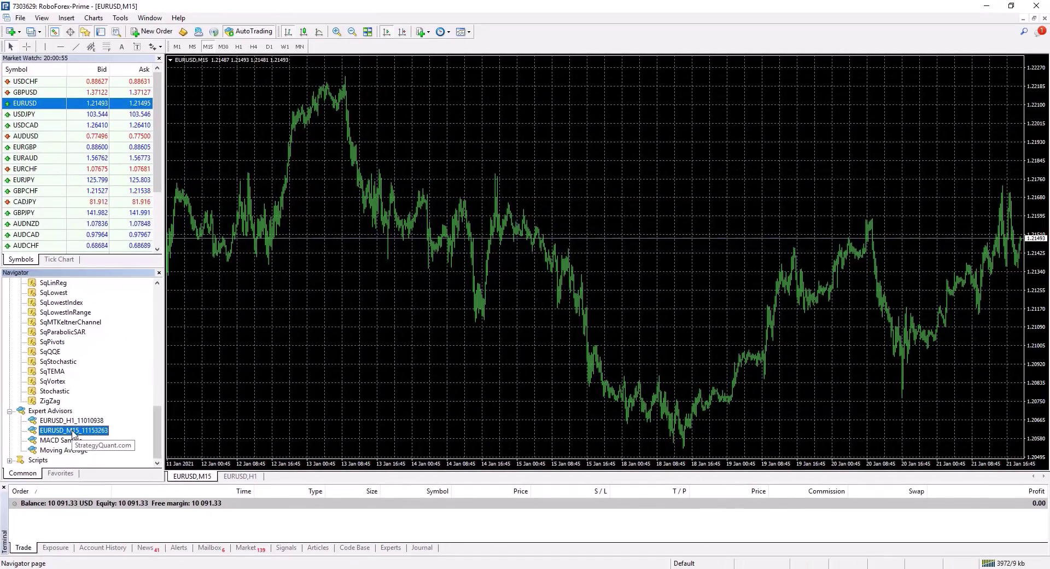
left_click_drag(74, 433, 347, 305)
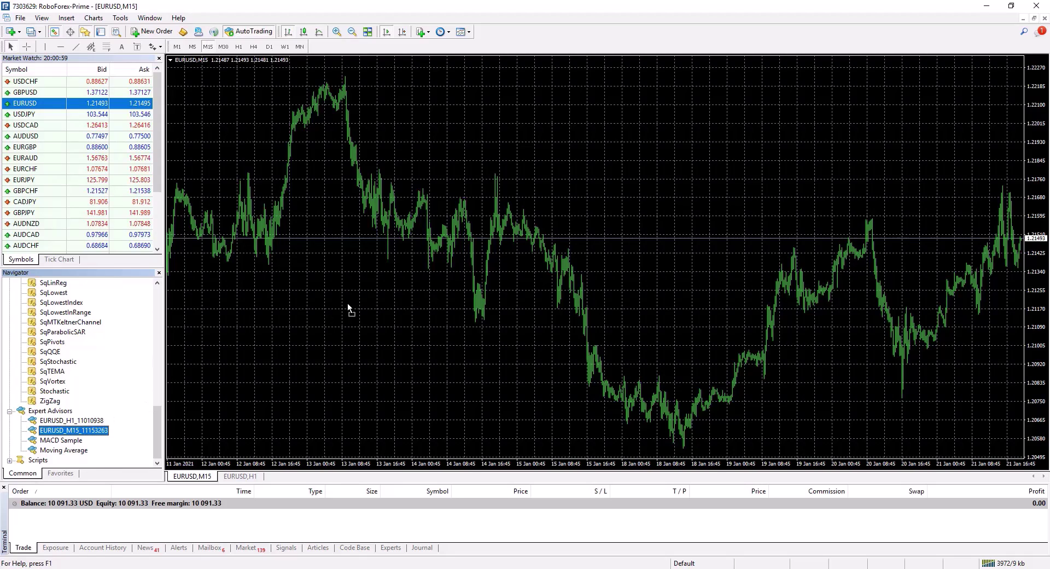
left_click(548, 306)
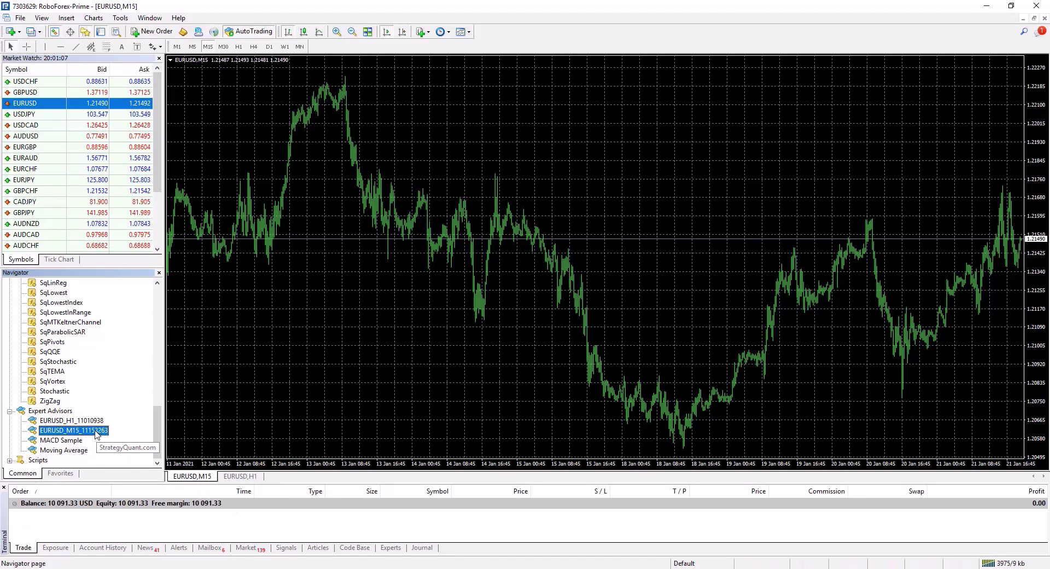
left_click_drag(96, 433, 312, 319)
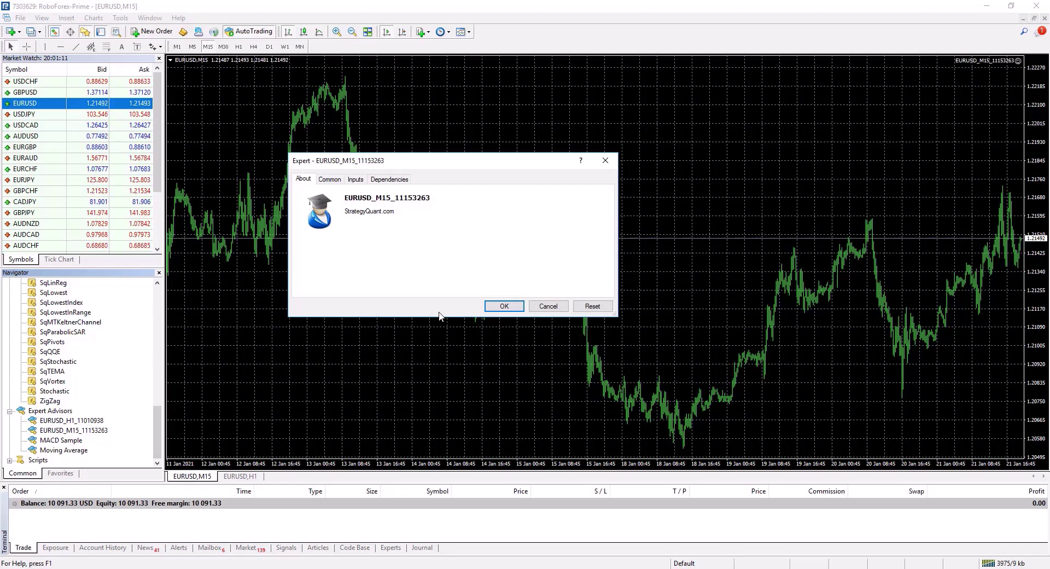
- Check the expert's common settings and display its input parameters, enlarging the dialog to fit the full list
left_click(330, 179)
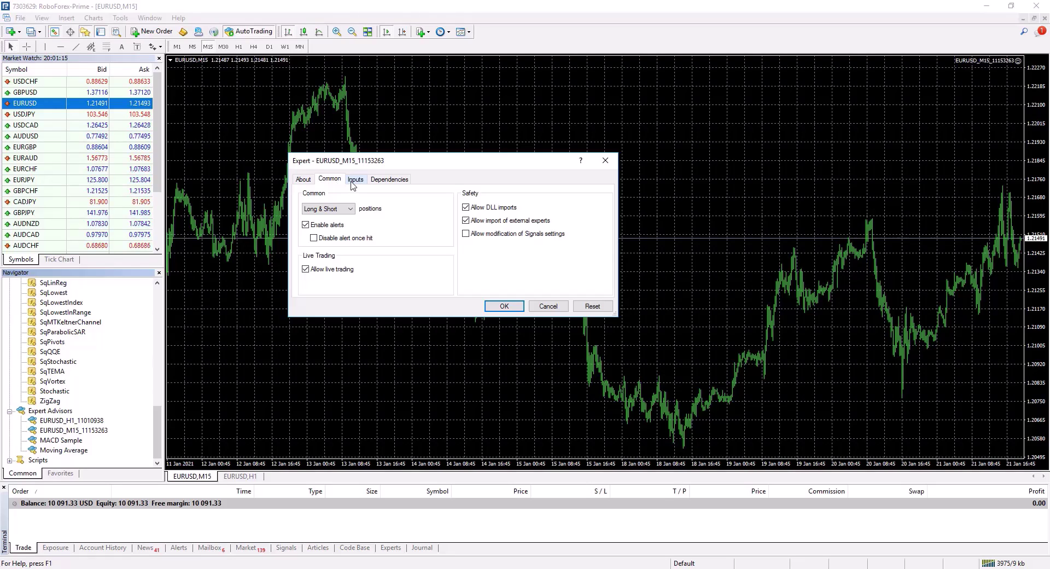
left_click(353, 182)
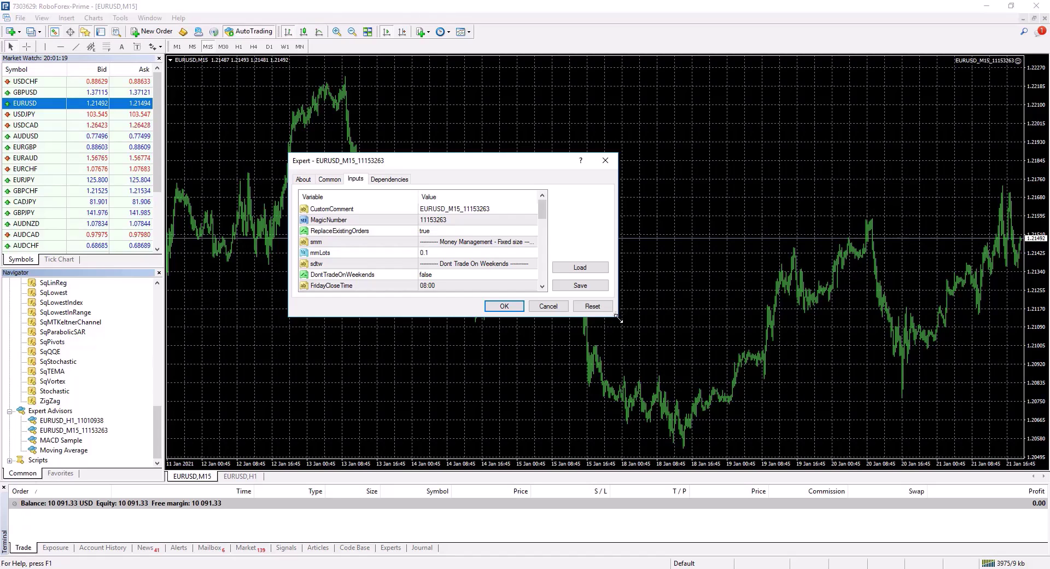
left_click_drag(618, 323, 614, 454)
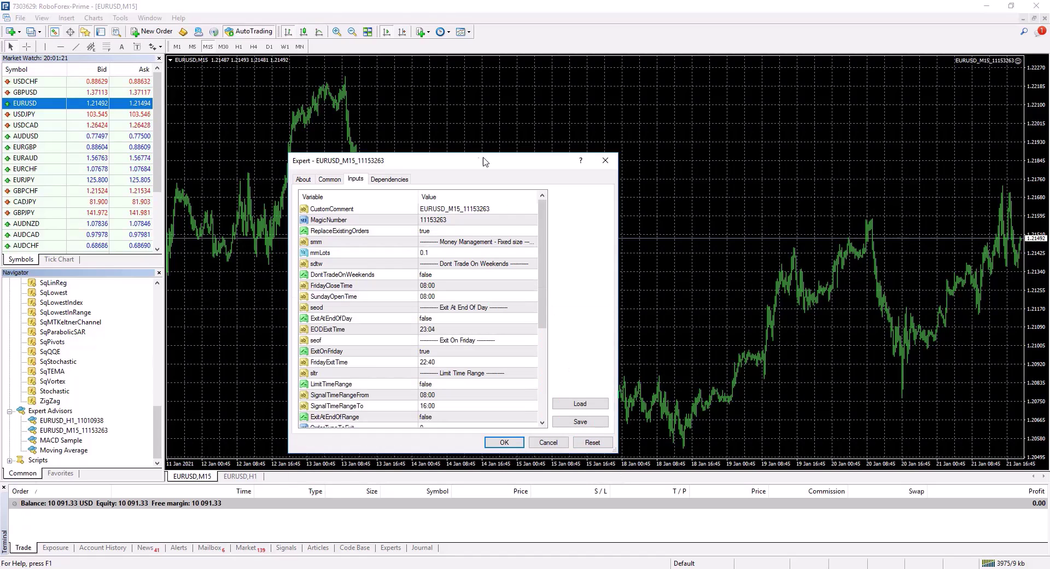
left_click_drag(454, 154, 450, 82)
left_click_drag(614, 380, 640, 531)
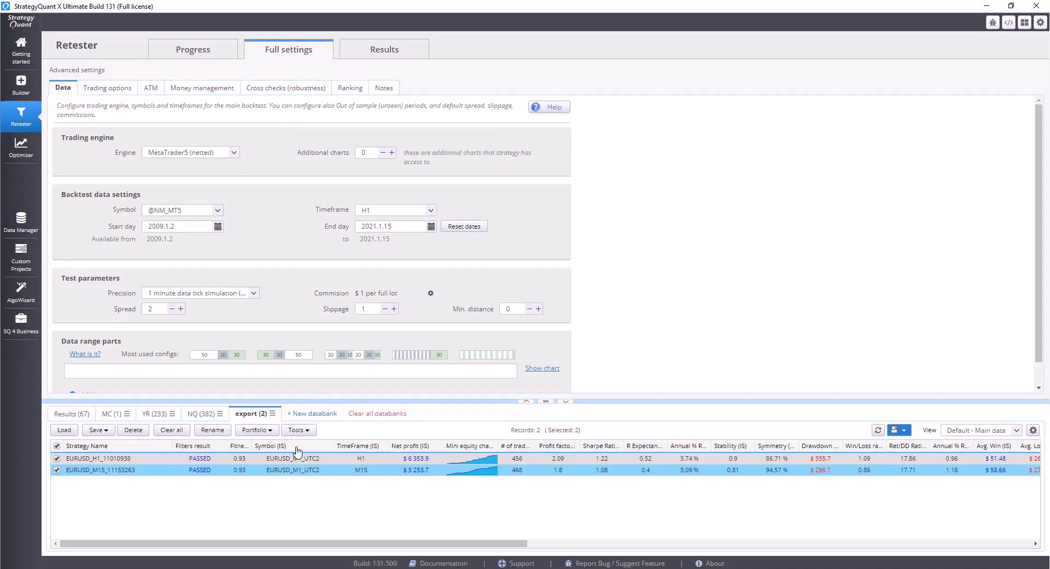
- Switch to StrategyQuant X, open the M15 strategy's results and review the Retester's trading options, and return to the MetaTrader inputs
double_click(304, 469)
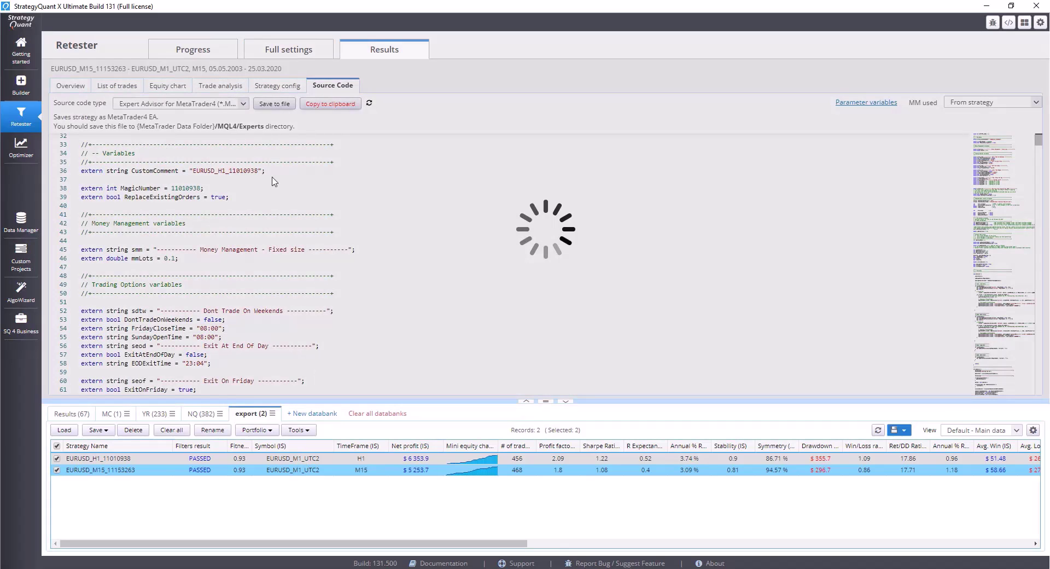
left_click(201, 86)
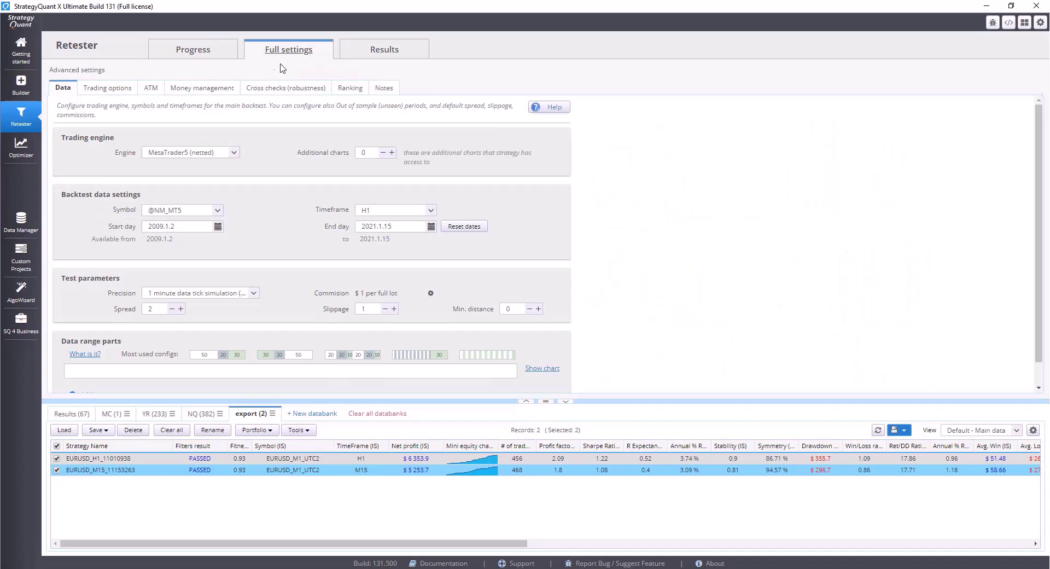
left_click(131, 88)
scroll(365, 229, "down", 3)
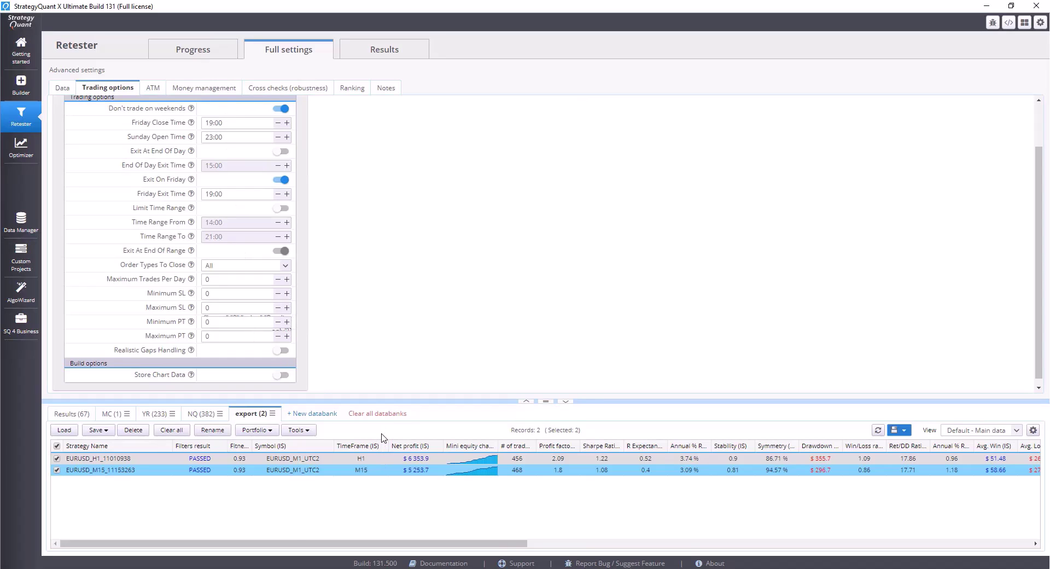
key("alt+Tab")
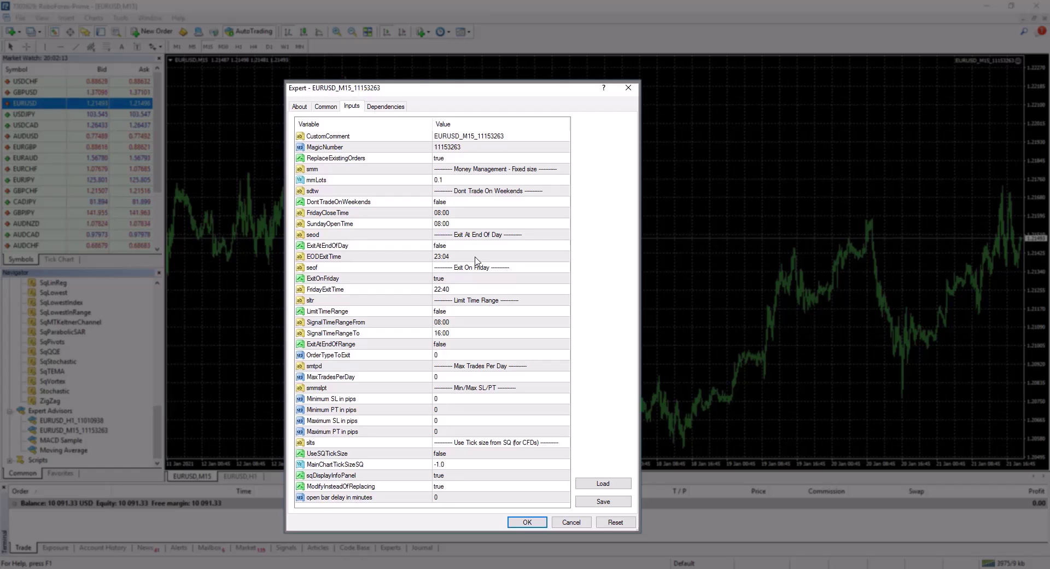
- Review the expert's inputs from CustomComment and MagicNumber through mmLots to the weekend trading options and SundayOpenTime
left_click(411, 146)
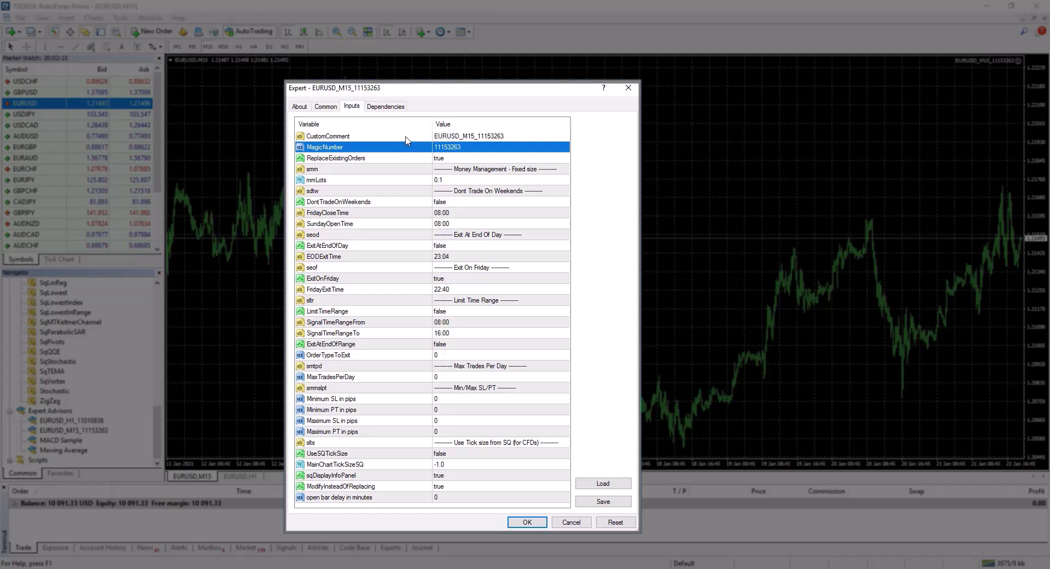
left_click(408, 137)
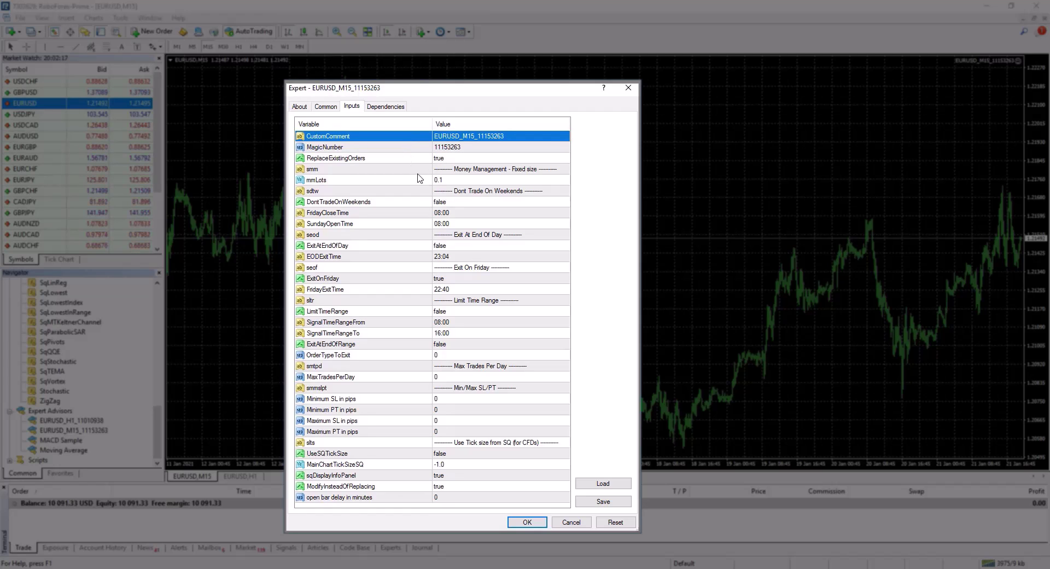
left_click(393, 150)
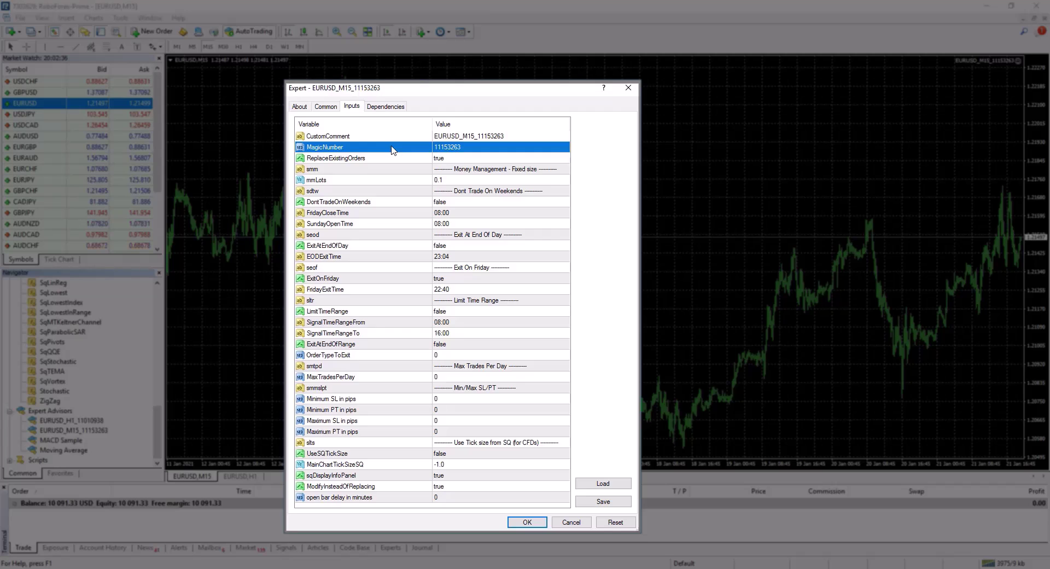
left_click(386, 159)
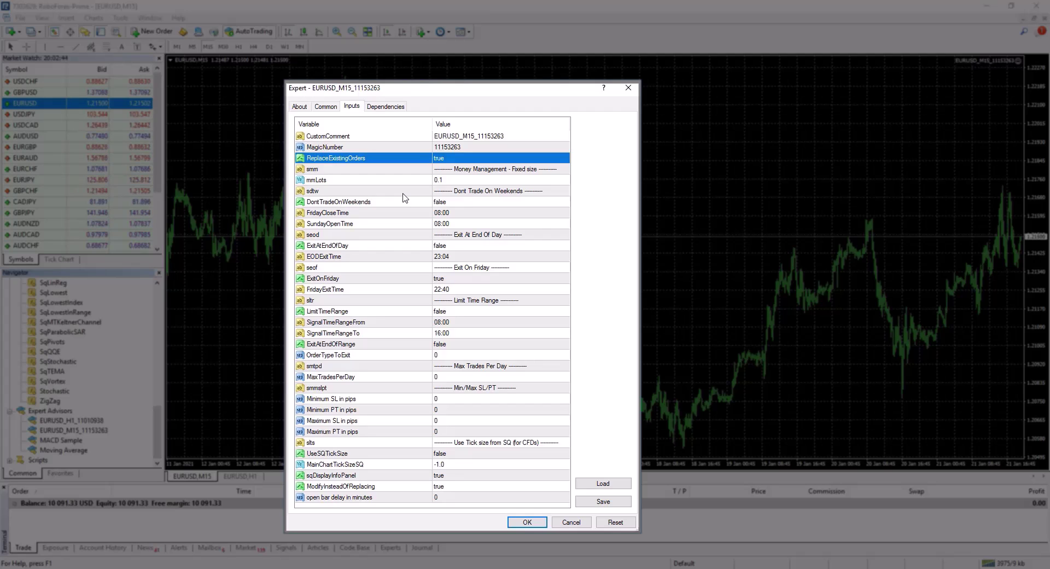
left_click(393, 181)
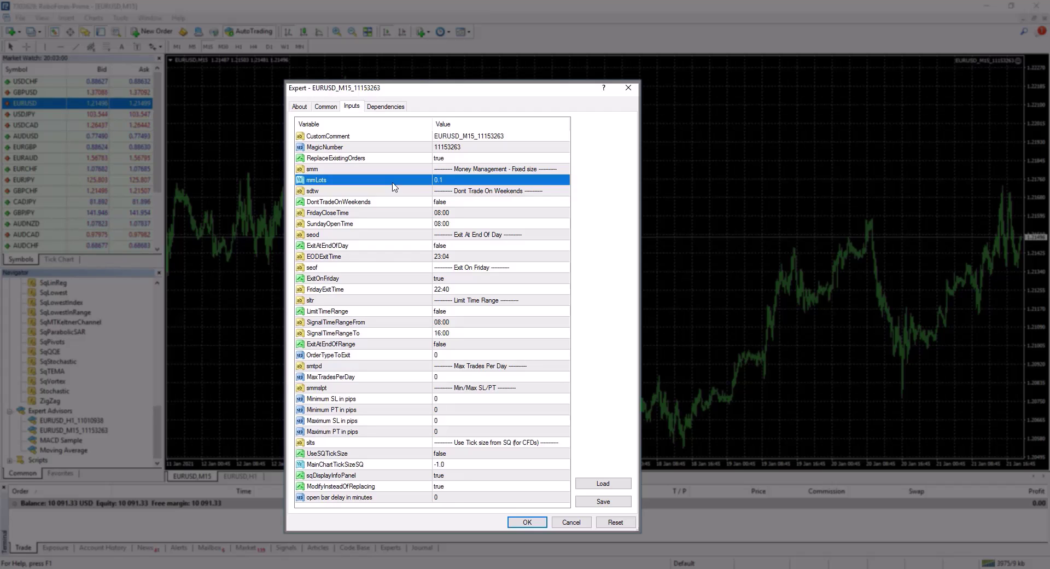
left_click(381, 203)
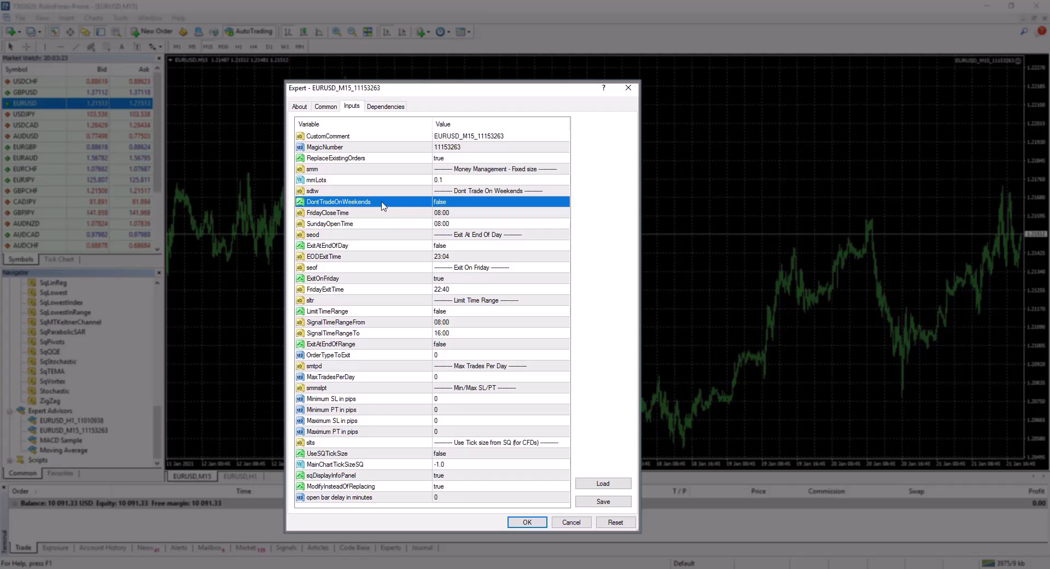
left_click(382, 216)
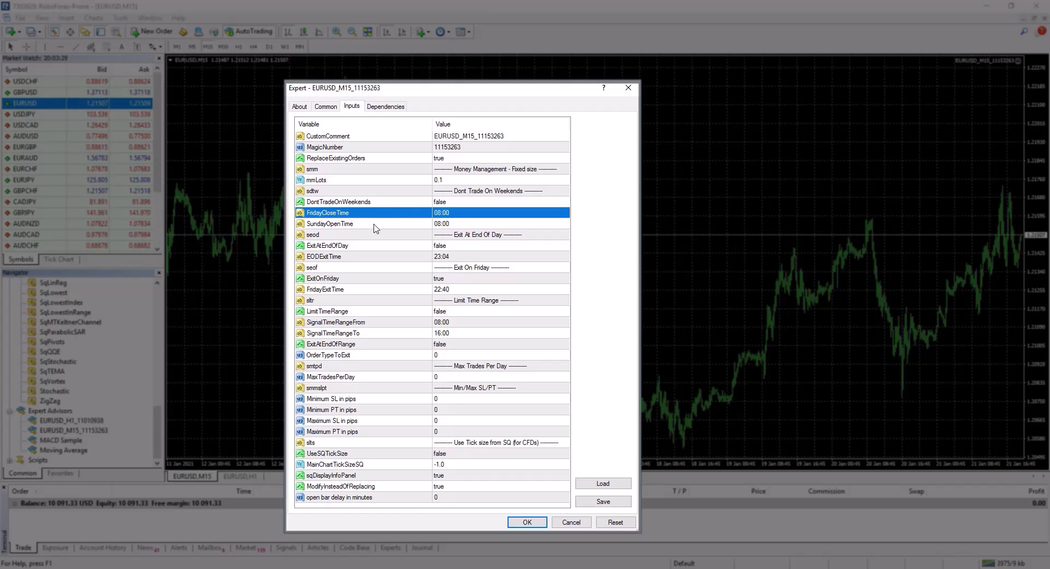
left_click(375, 225)
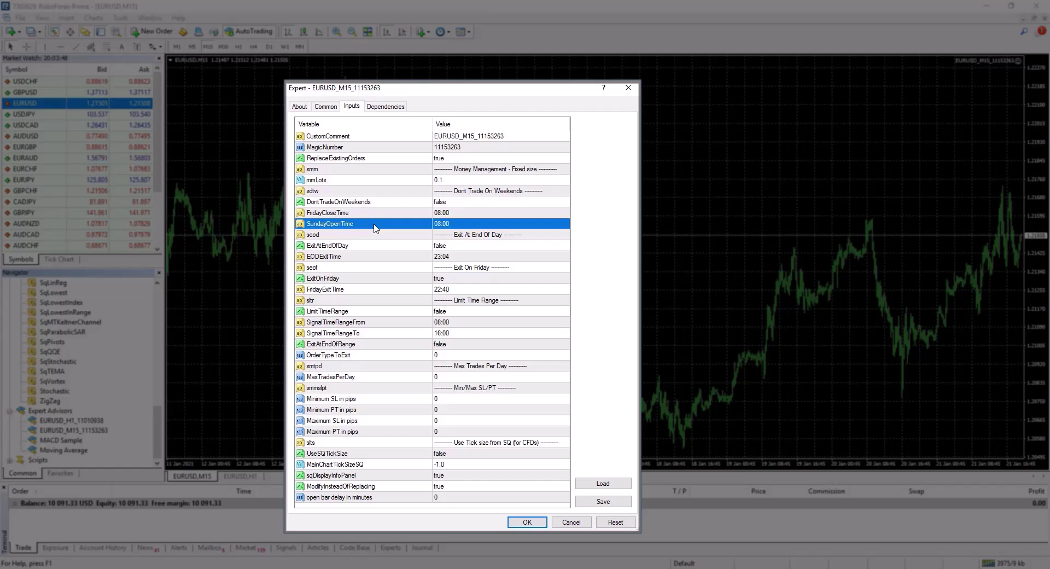
- Try setting ExitAtEndOfDay to true and check the related EODExitTime input
left_click(368, 246)
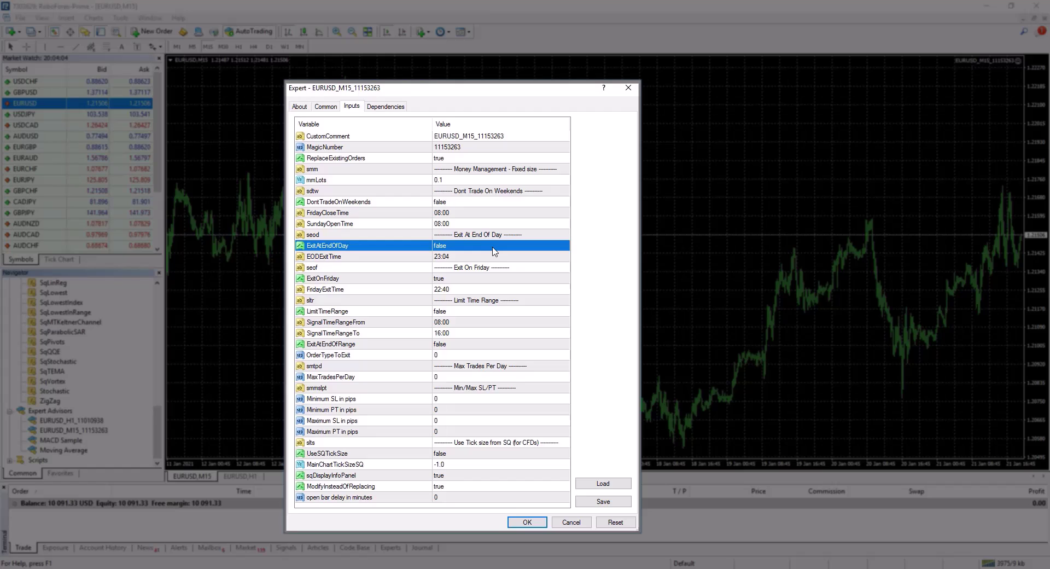
left_click(450, 246)
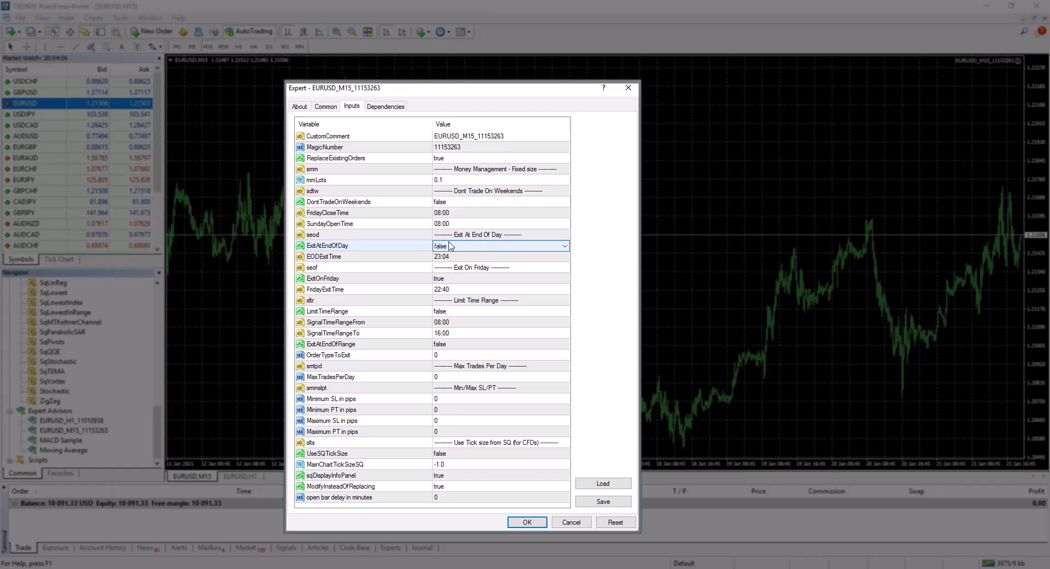
left_click(450, 246)
left_click(454, 263)
left_click(459, 249)
left_click(454, 263)
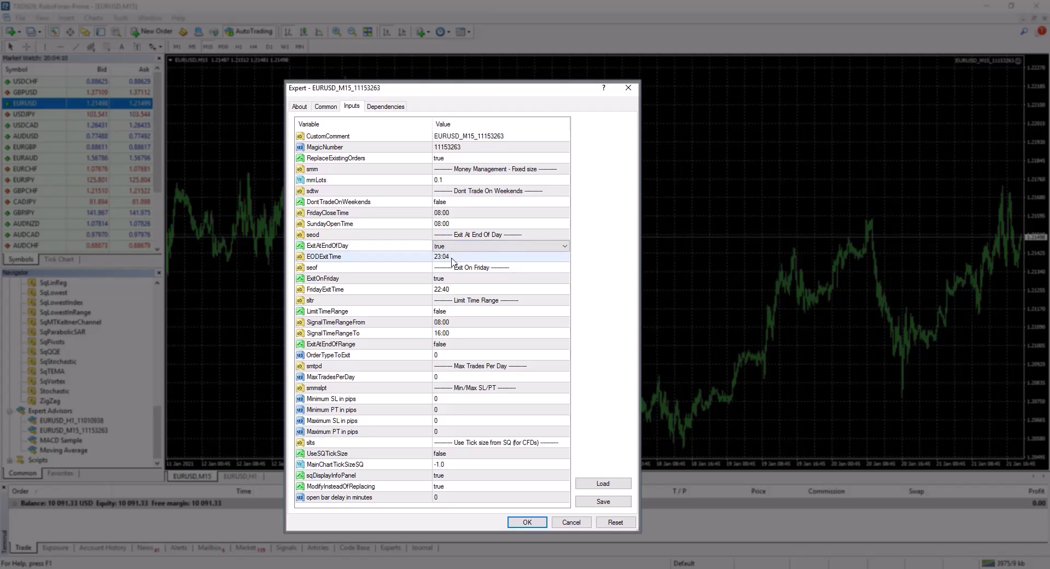
left_click(452, 257)
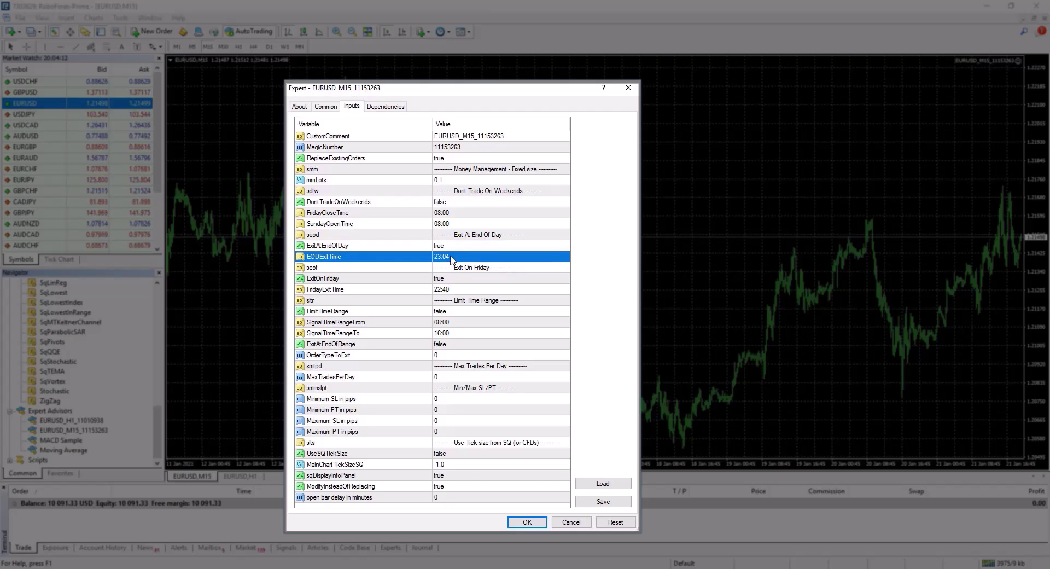
- Review the Friday exit, time range, order type, maximum trades per day and minimum/maximum SL/PT inputs
left_click(460, 279)
left_click(453, 291)
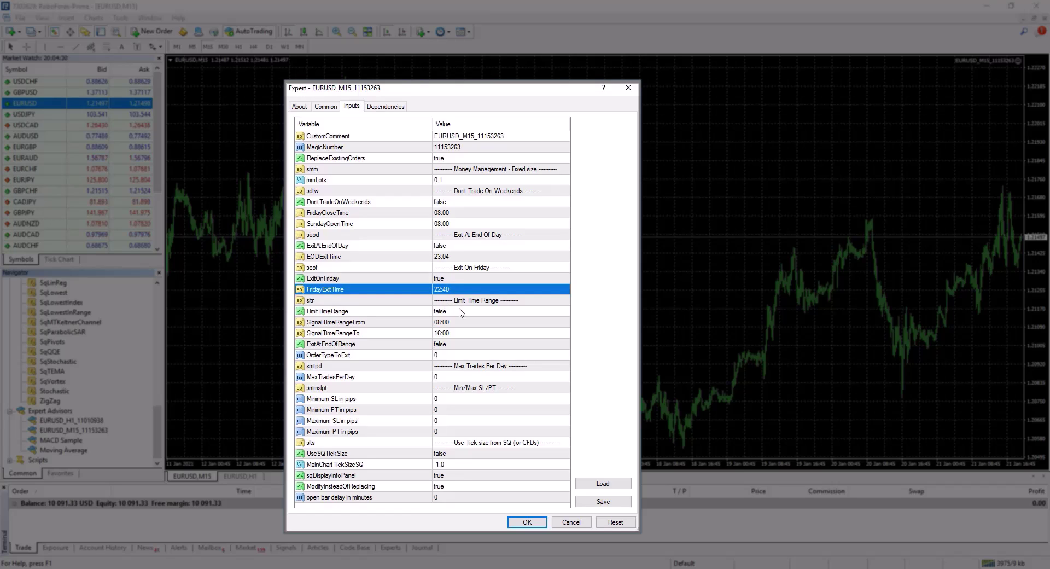
left_click(429, 312)
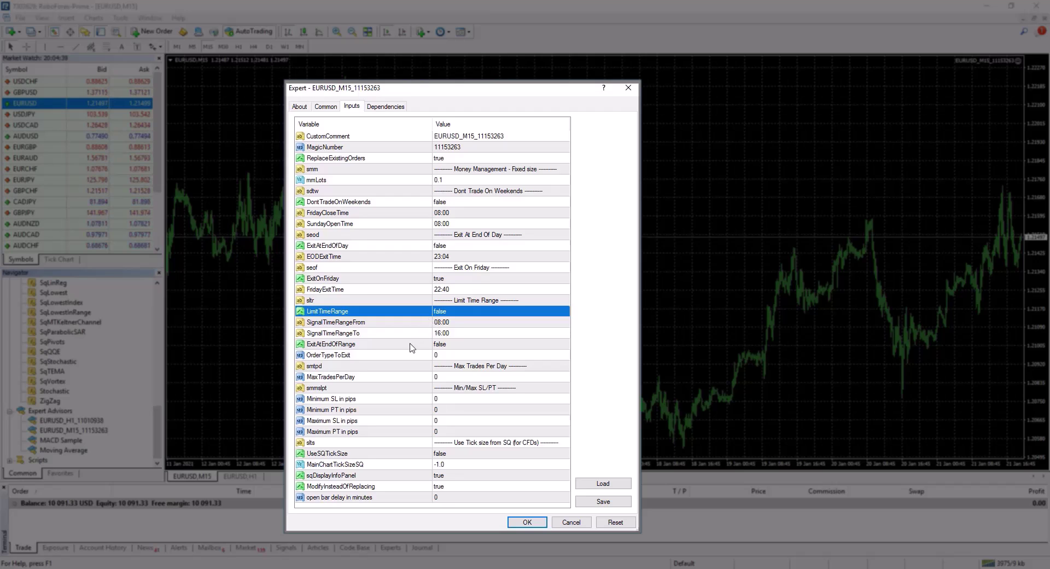
left_click(427, 344)
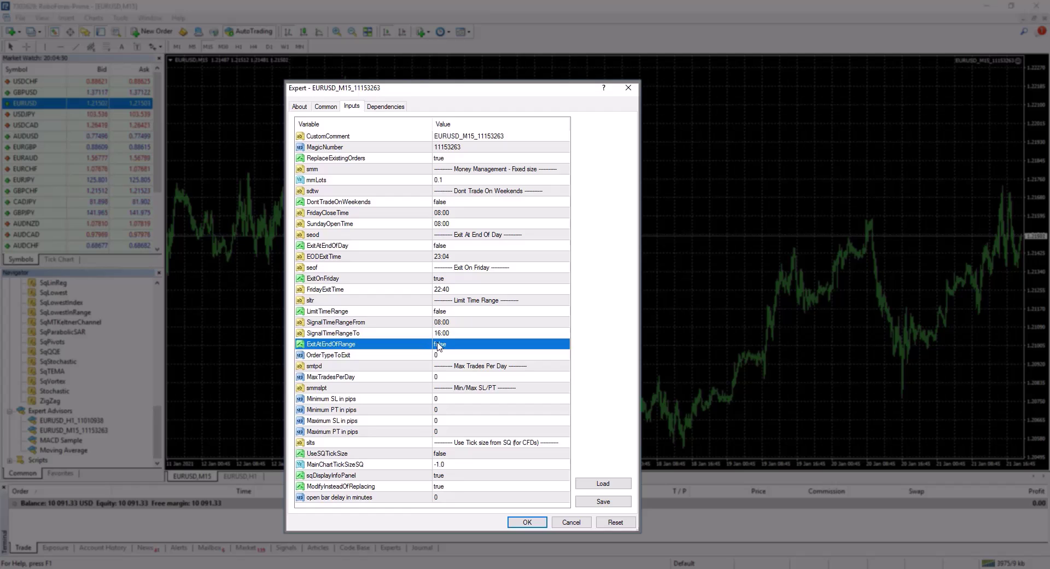
left_click(385, 356)
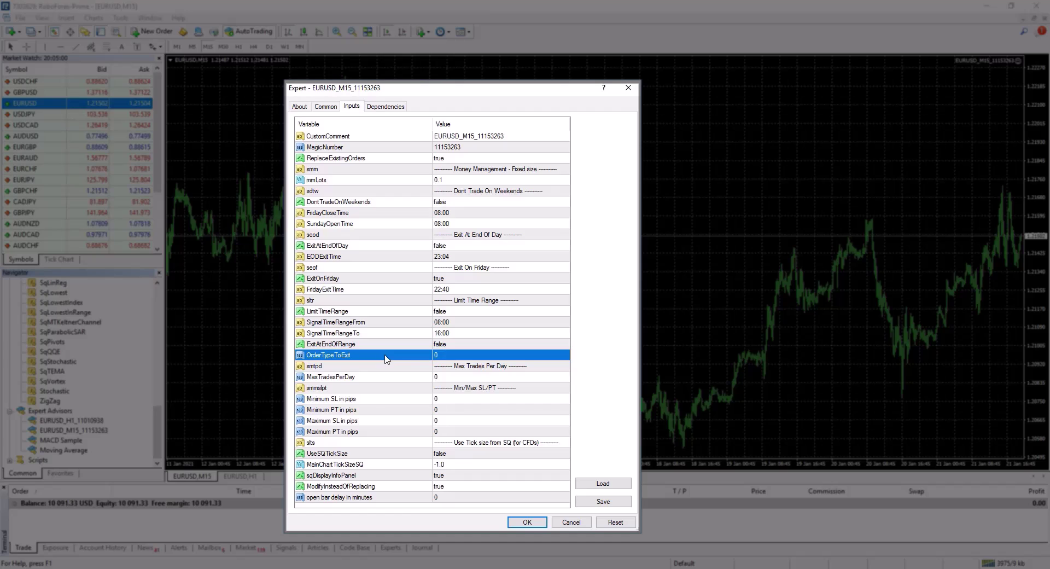
left_click(417, 377)
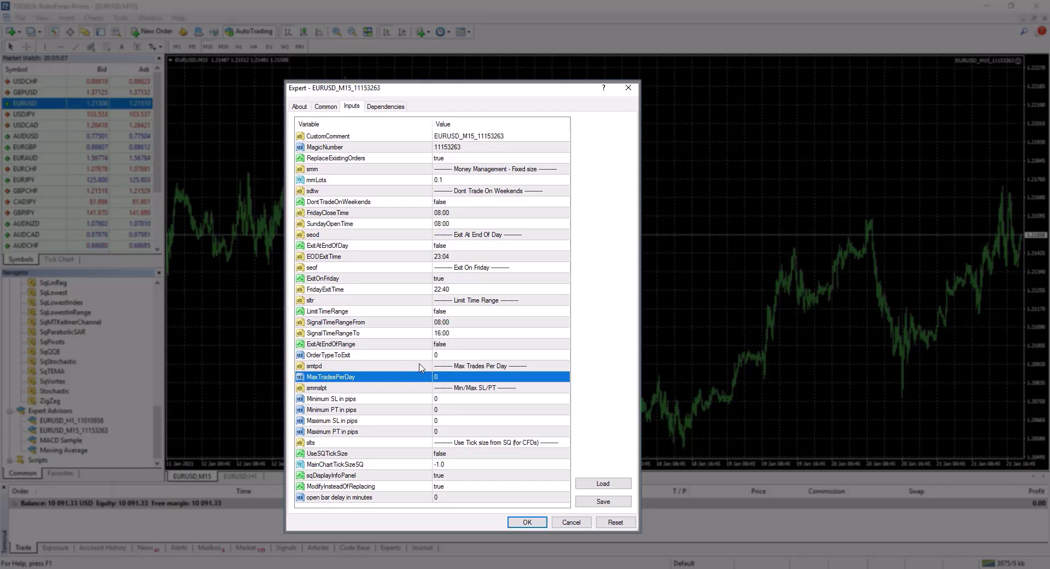
left_click(404, 402)
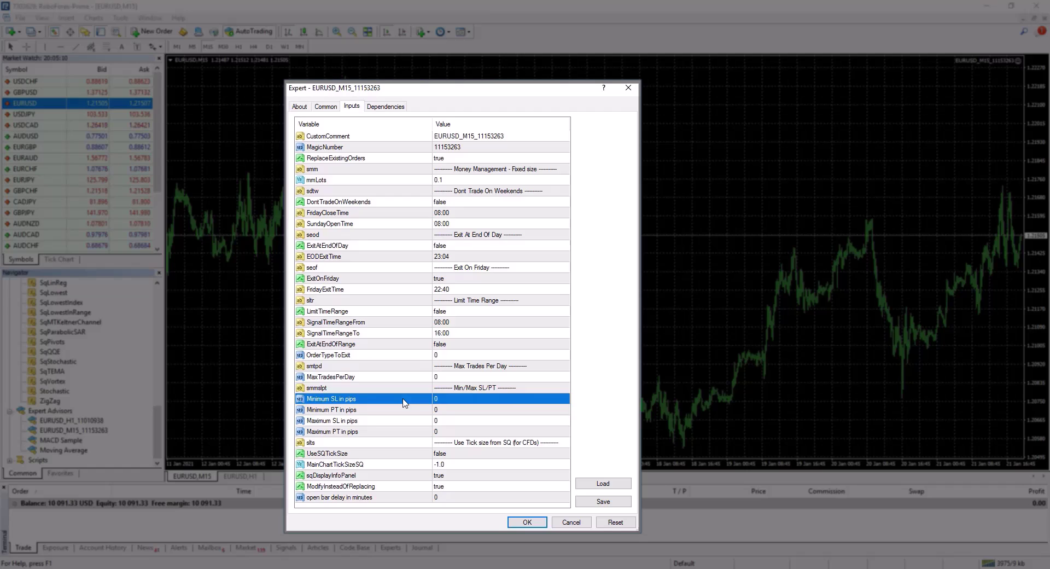
left_click(391, 432)
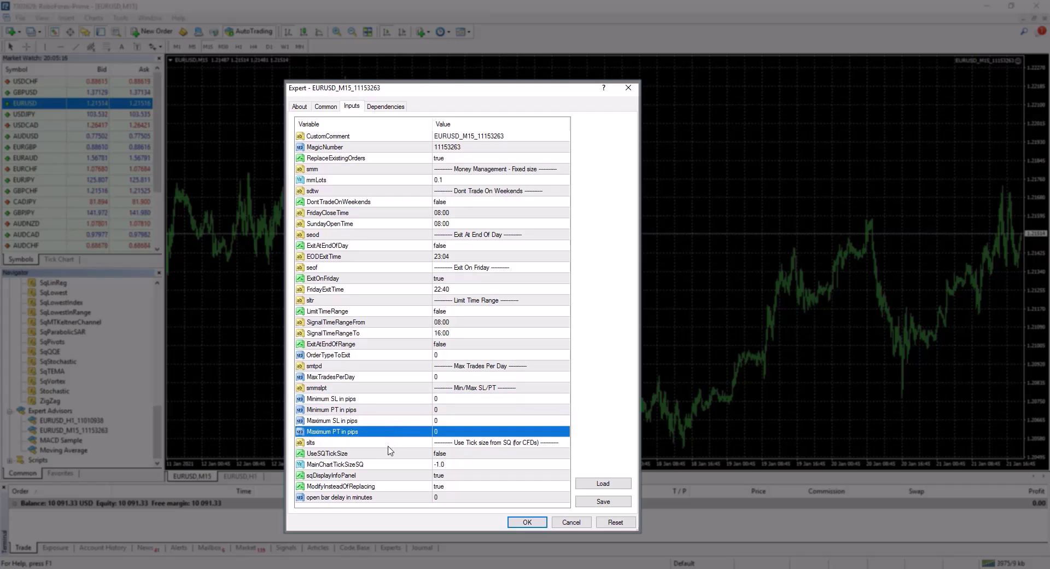
- Examine the UseSQTickSize input, consult the Data Manager in StrategyQuant X, and return to MetaTrader to review sqDisplayInfoPanel
left_click(390, 445)
left_click(390, 454)
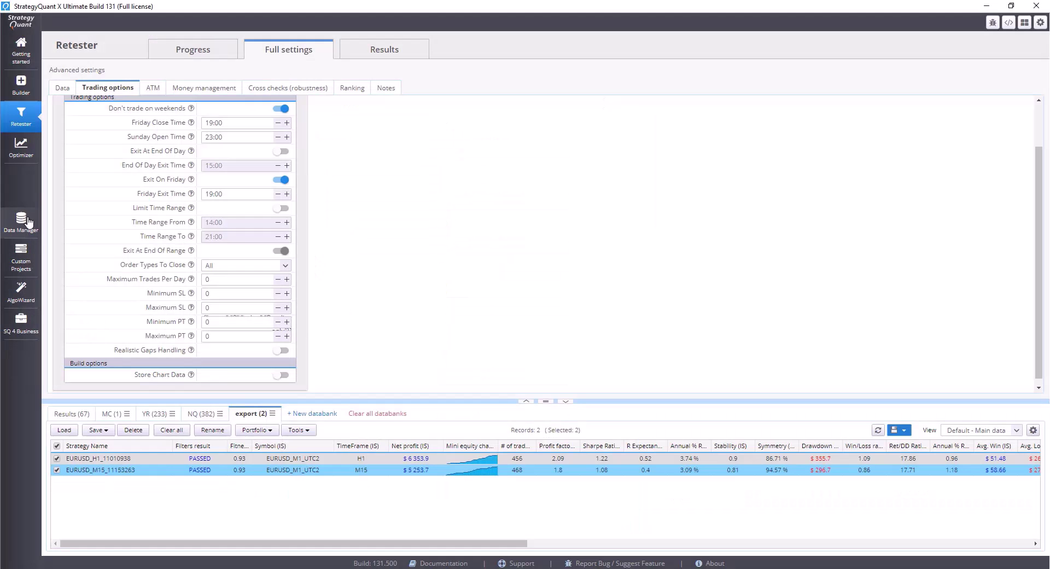
left_click(21, 219)
left_click(275, 300)
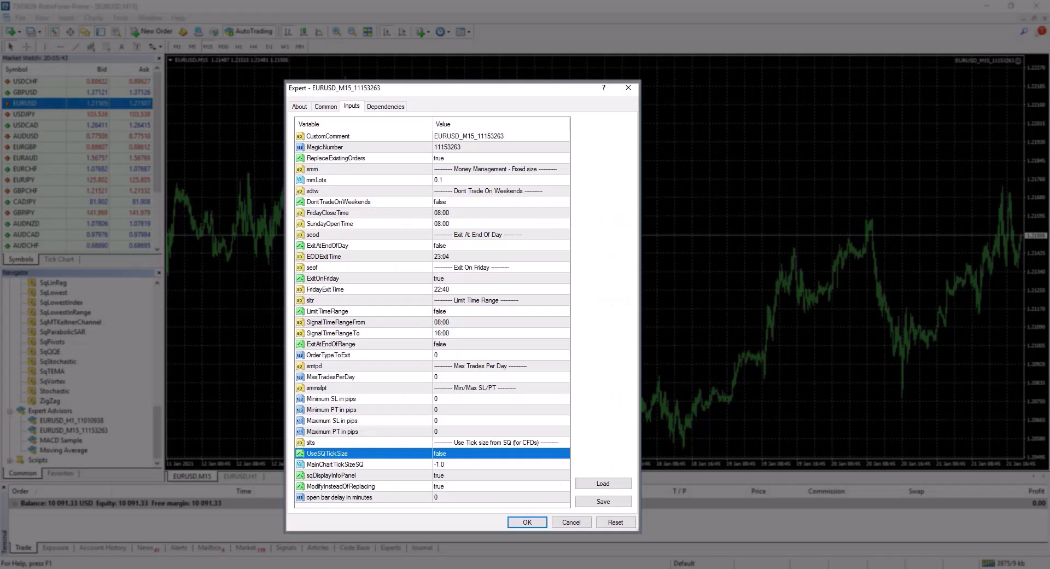
left_click(462, 475)
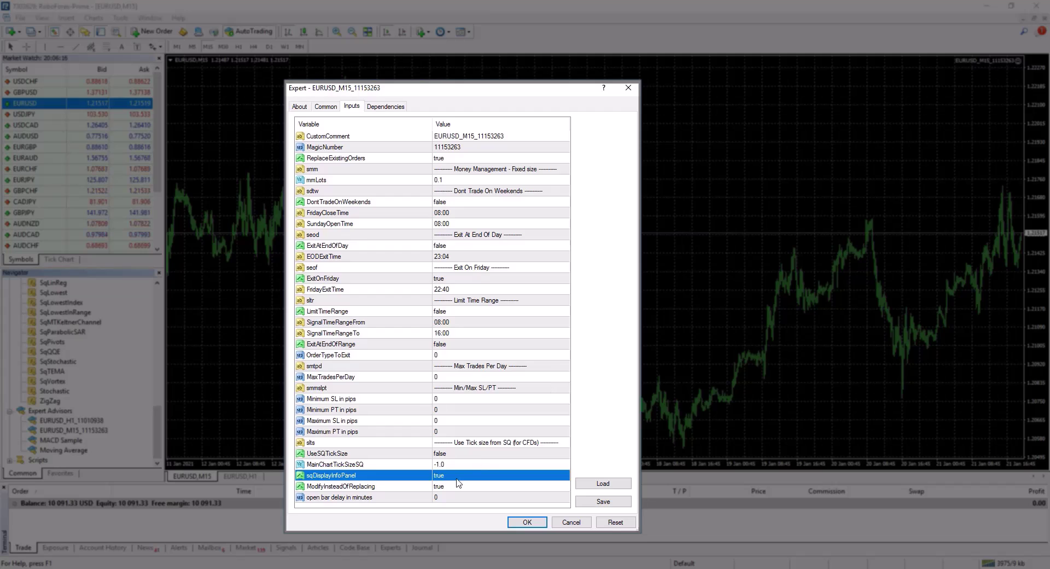
- Review the ModifyInsteadOfReplacing and open bar delay in minutes inputs, then return to CustomComment at the start of the list
left_click(432, 488)
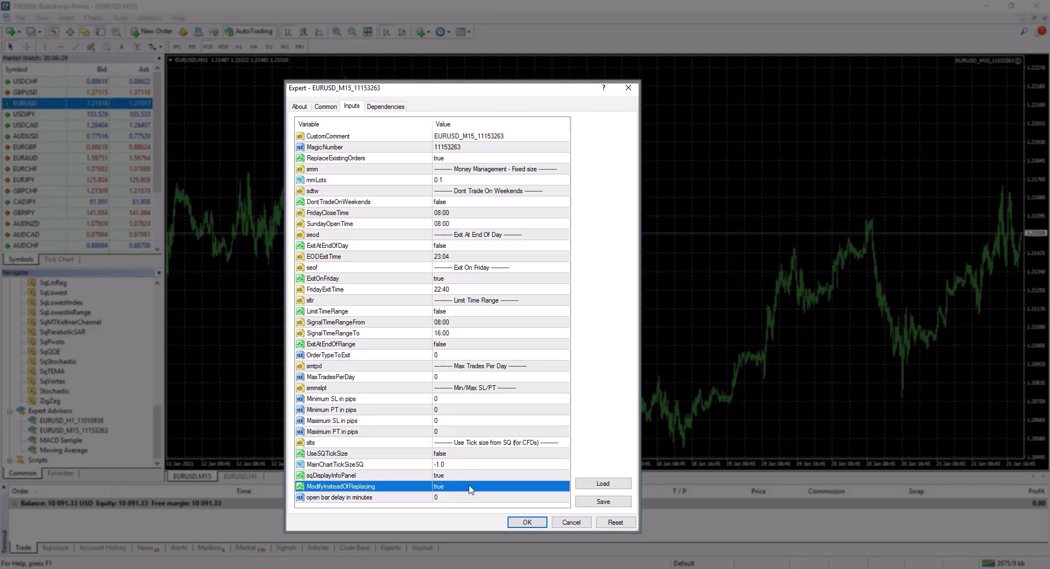
left_click(402, 498)
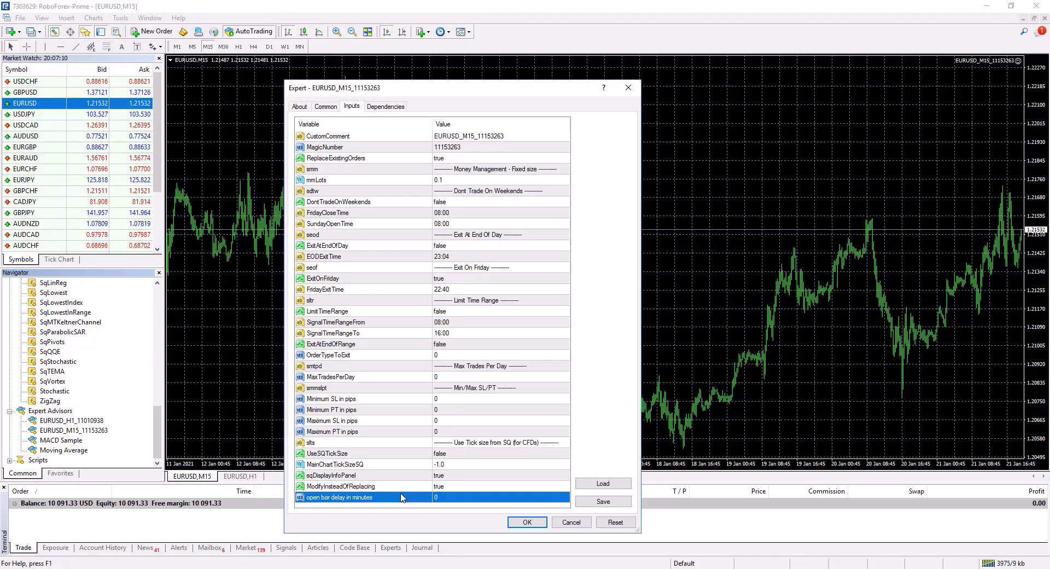
left_click(448, 499)
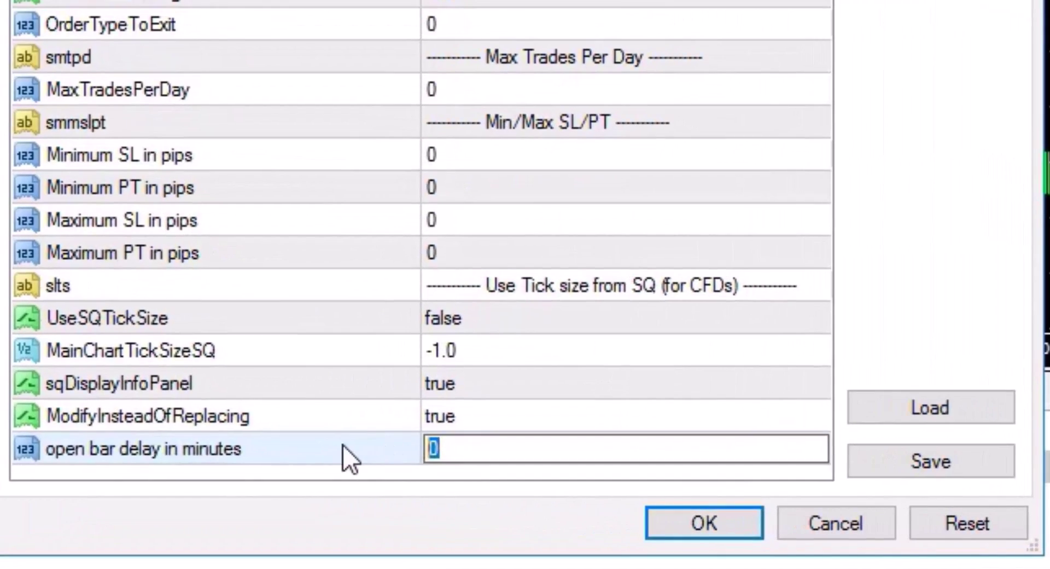
left_click(372, 459)
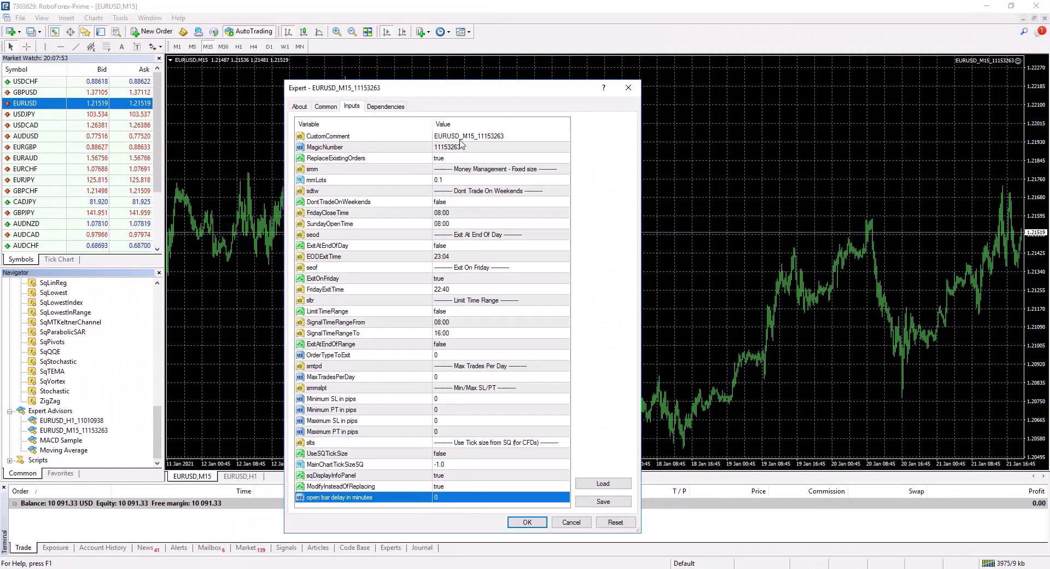
key("Home")
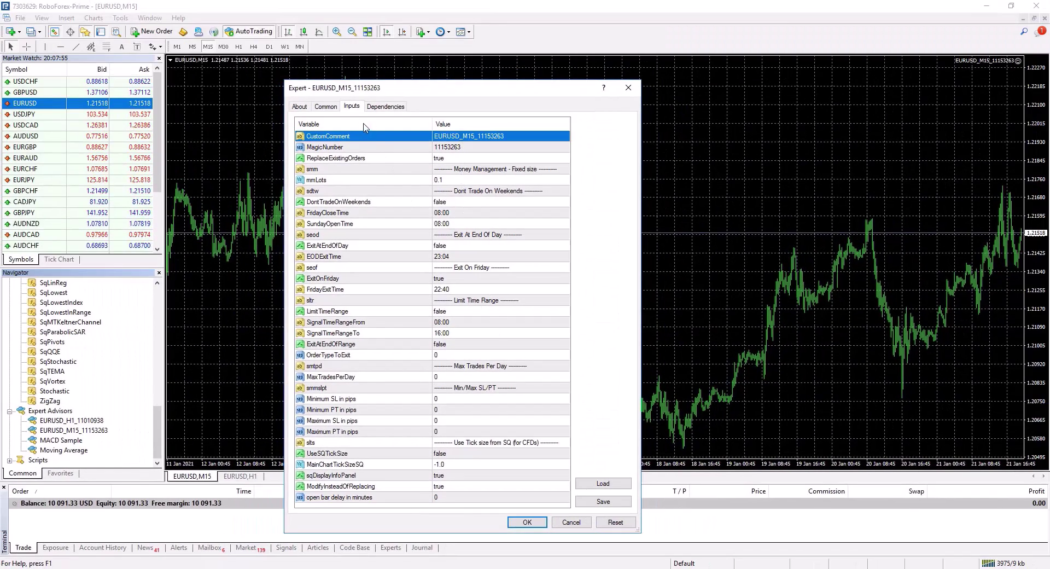
- Check the expert's common settings and dependencies, then accept the settings to run EURUSD_M15_11153263 on the EURUSD M15 chart
left_click(330, 108)
left_click(306, 195)
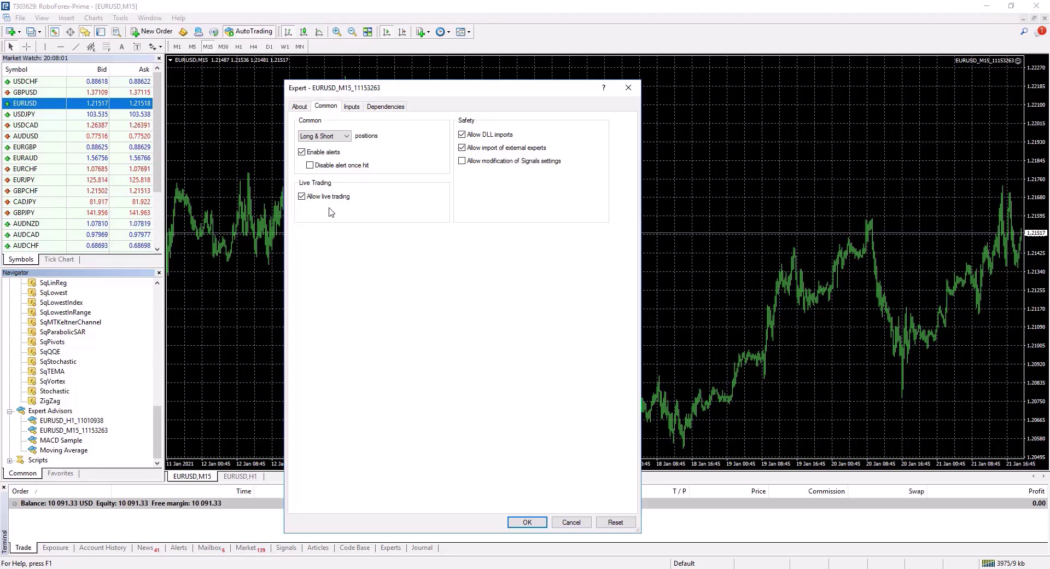
left_click(306, 108)
left_click(352, 107)
left_click(385, 107)
left_click(352, 107)
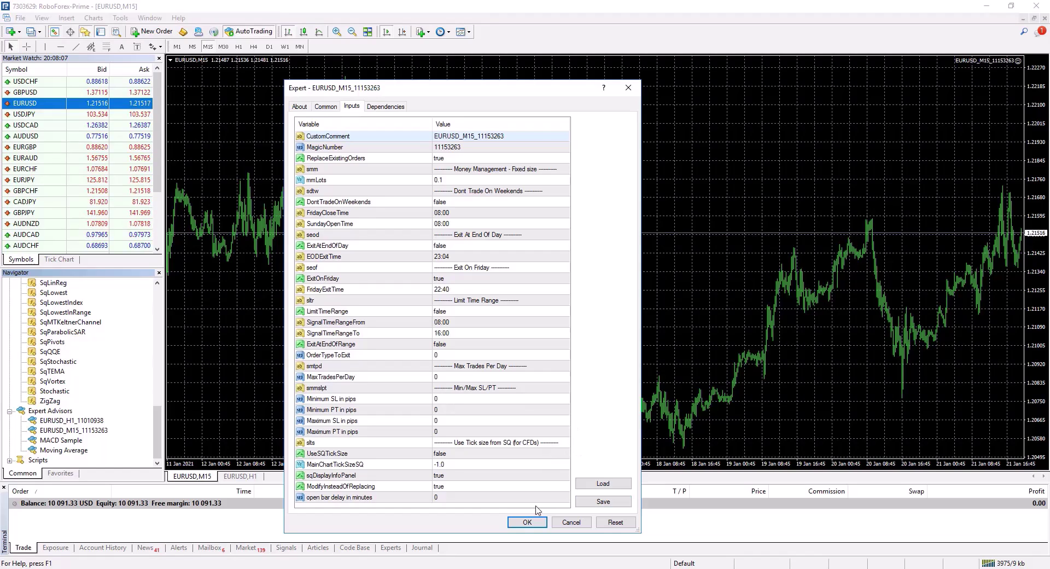
left_click(526, 522)
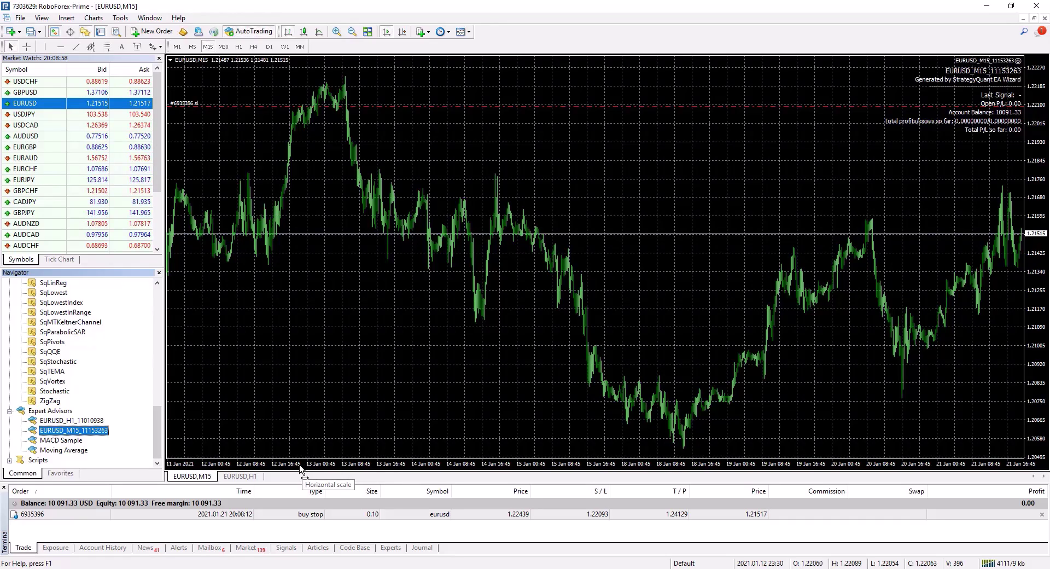
- Attach the EURUSD_H1_11010938 expert to the EURUSD H1 chart after checking its common settings and MagicNumber input
left_click(240, 476)
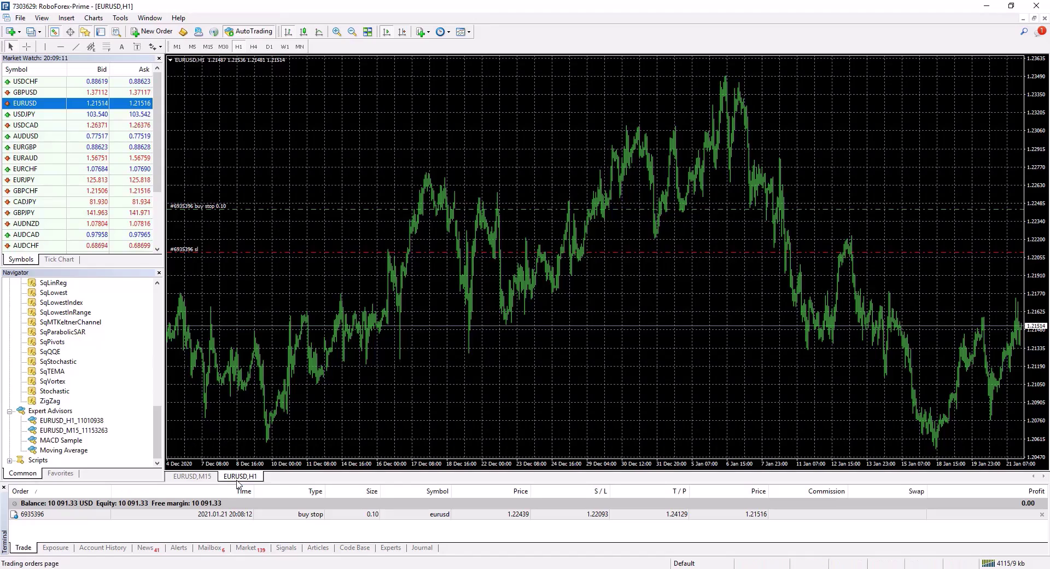
left_click(83, 422)
left_click_drag(506, 267, 518, 244)
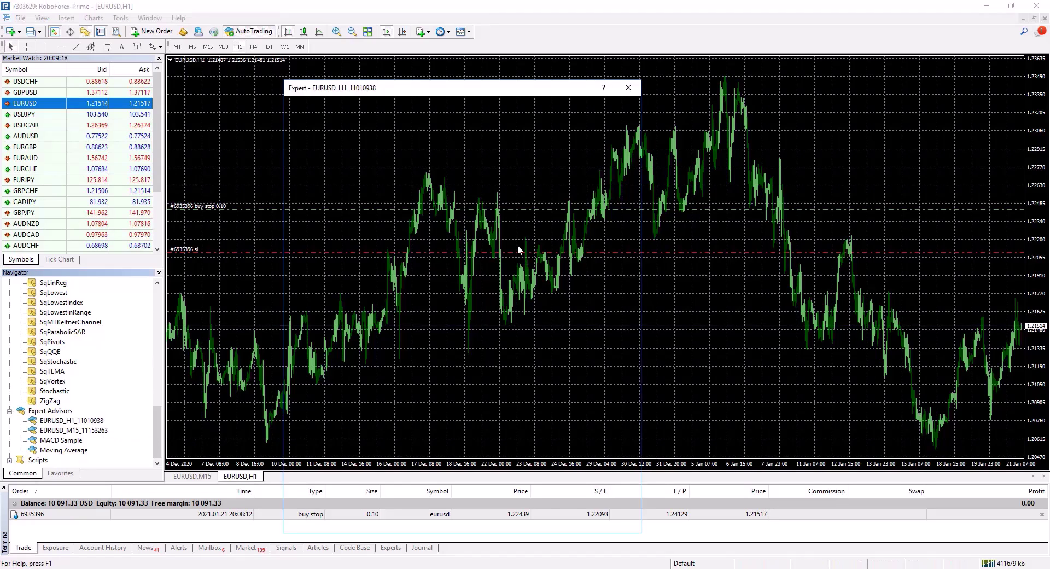
left_click(328, 107)
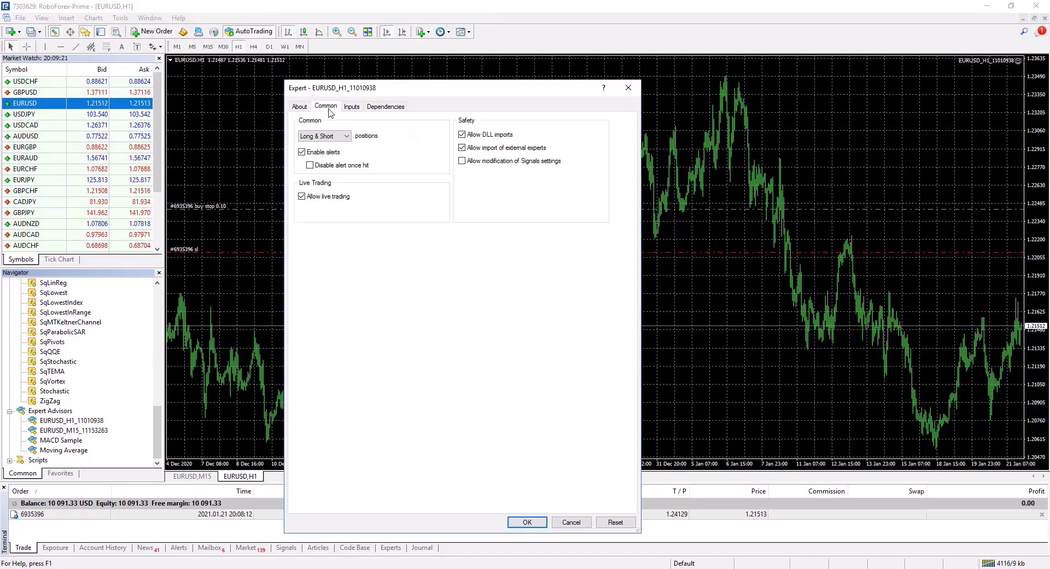
left_click(350, 107)
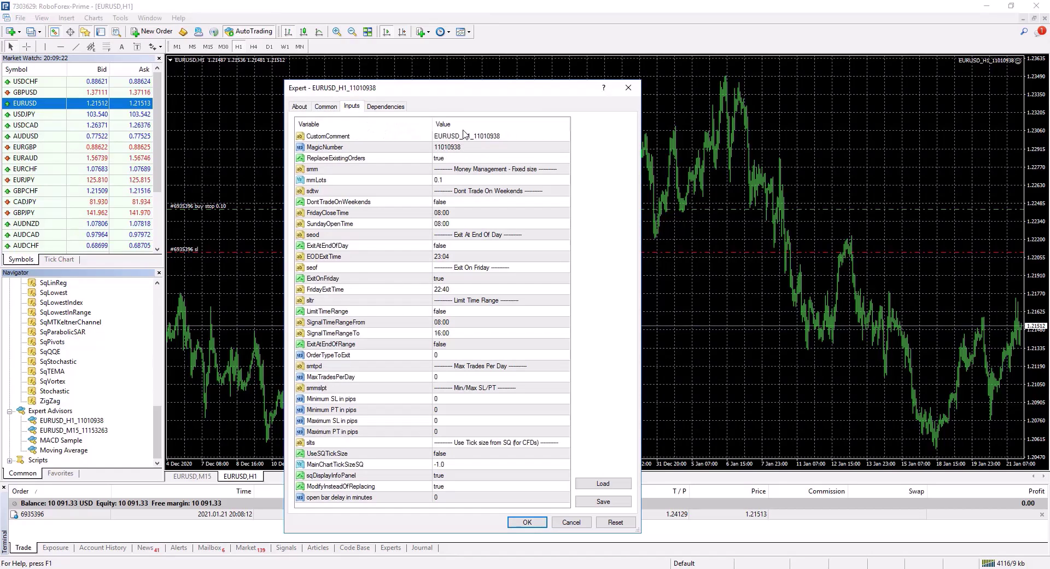
left_click(458, 147)
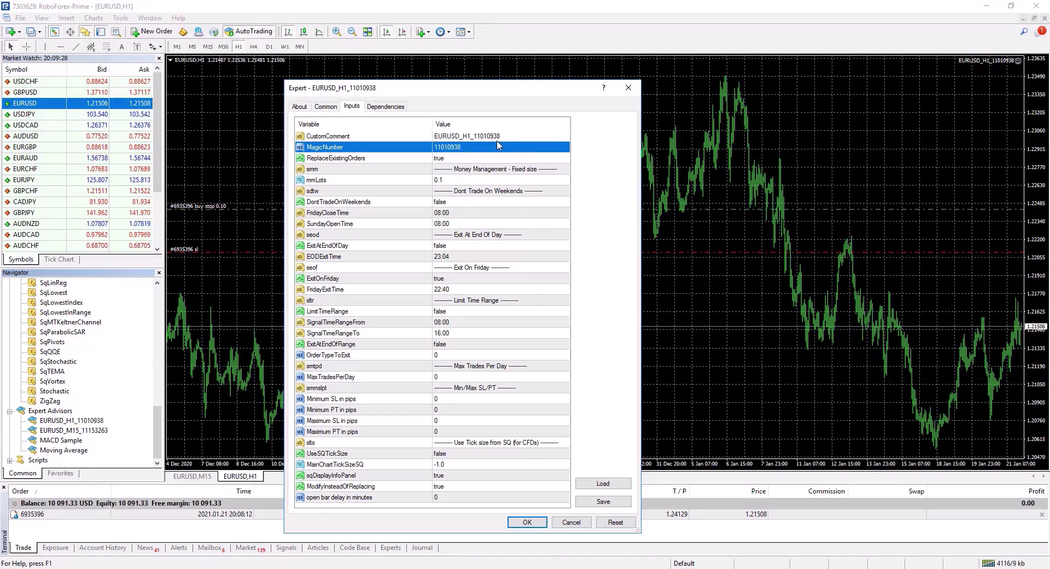
left_click_drag(507, 88, 521, 69)
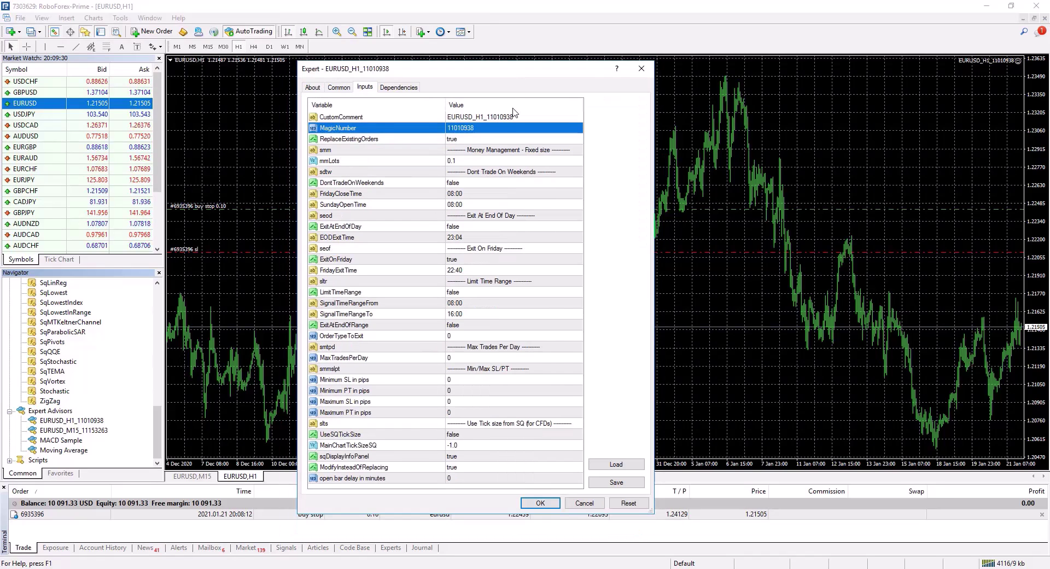
left_click(540, 503)
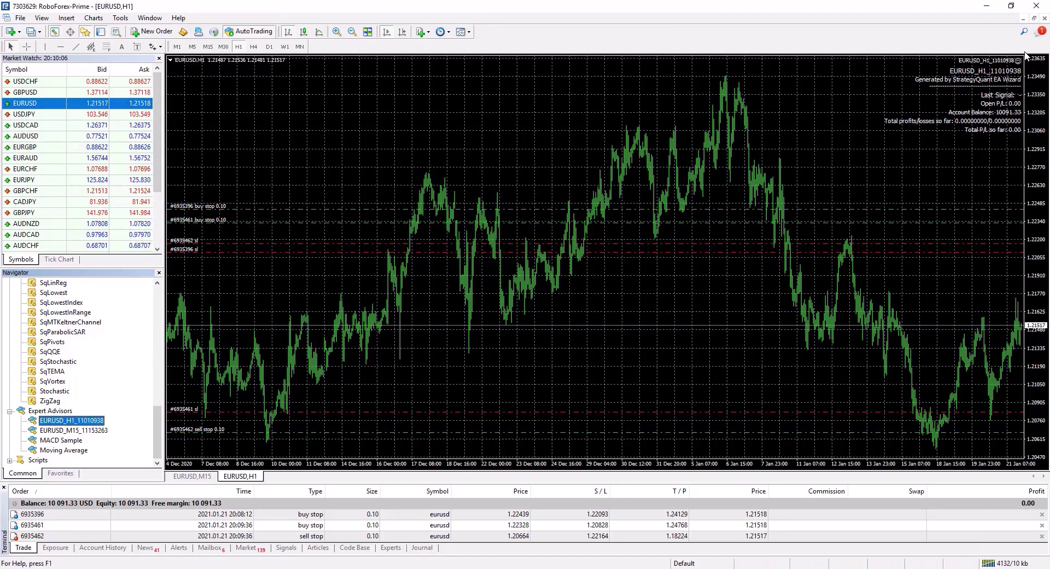
- Open the Experts log, enlarge the Terminal area, and examine the H1 expert's startup and order messages
left_click(391, 548)
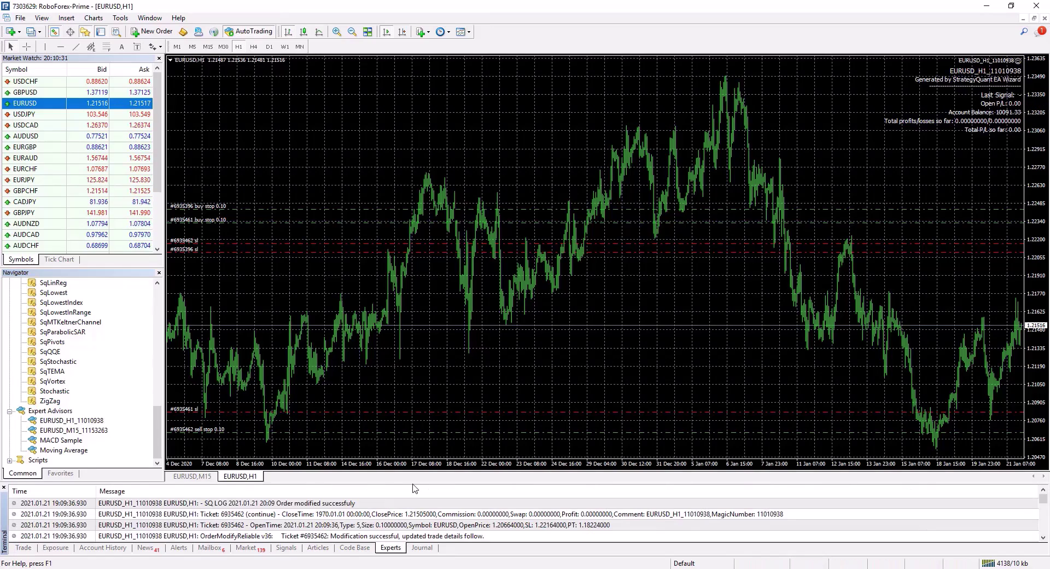
left_click_drag(413, 484, 417, 258)
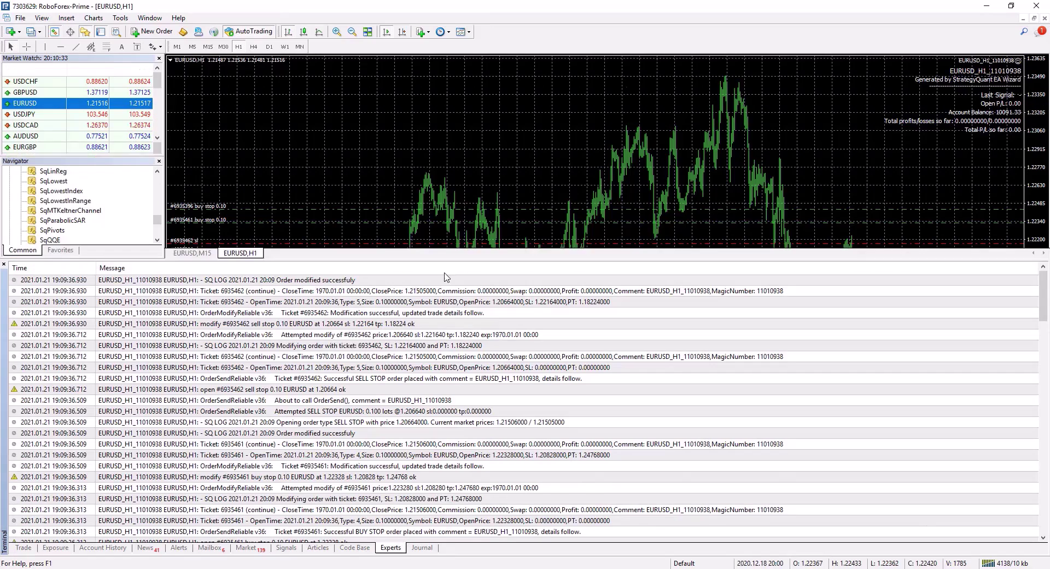
left_click(432, 357)
scroll(430, 363, "down", 3)
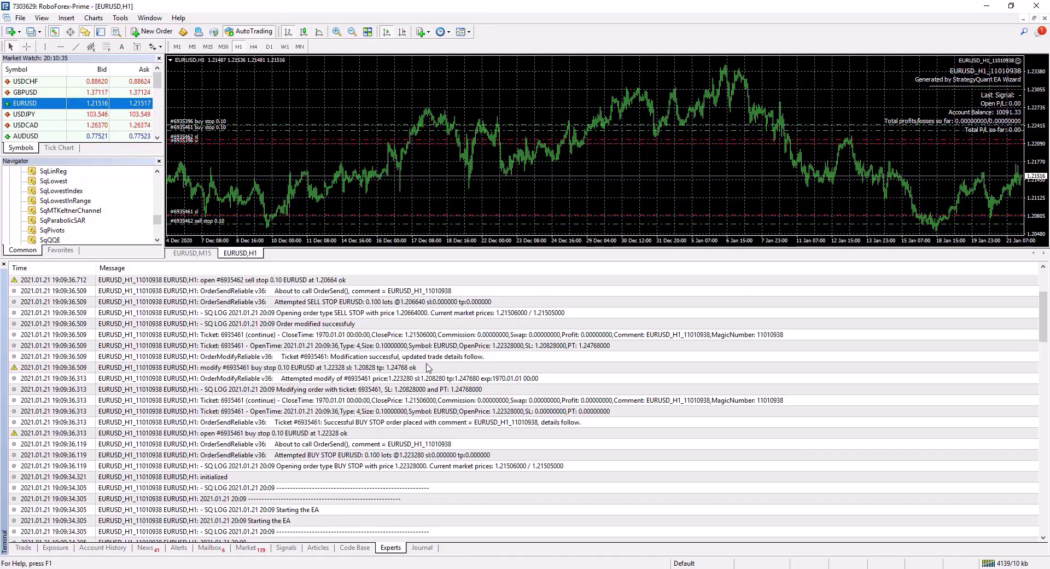
scroll(428, 369, "up", 3)
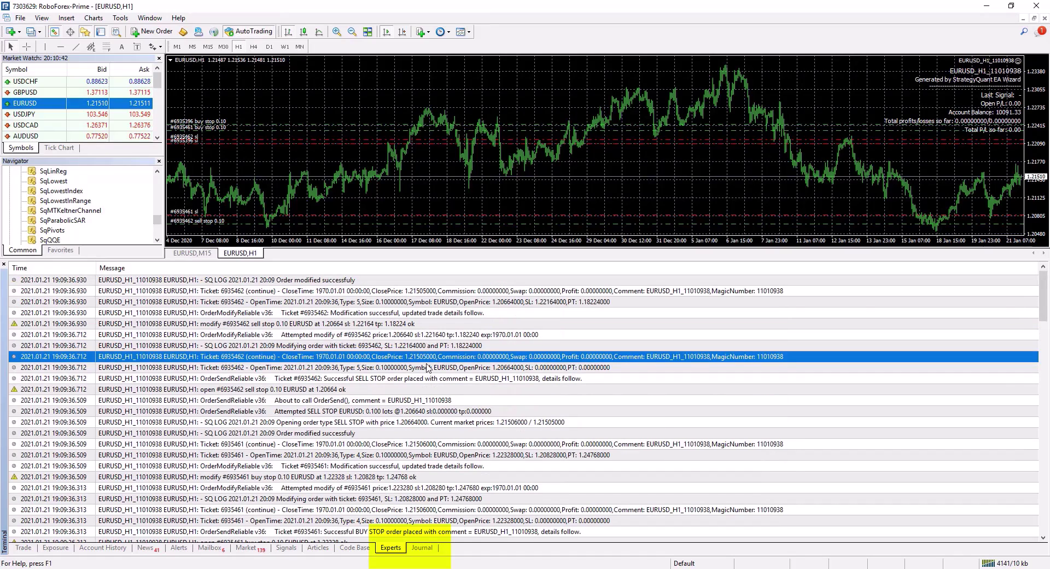
- Look at the Journal briefly, then examine the older Experts log messages from the M15 strategy and the compilation
left_click(421, 548)
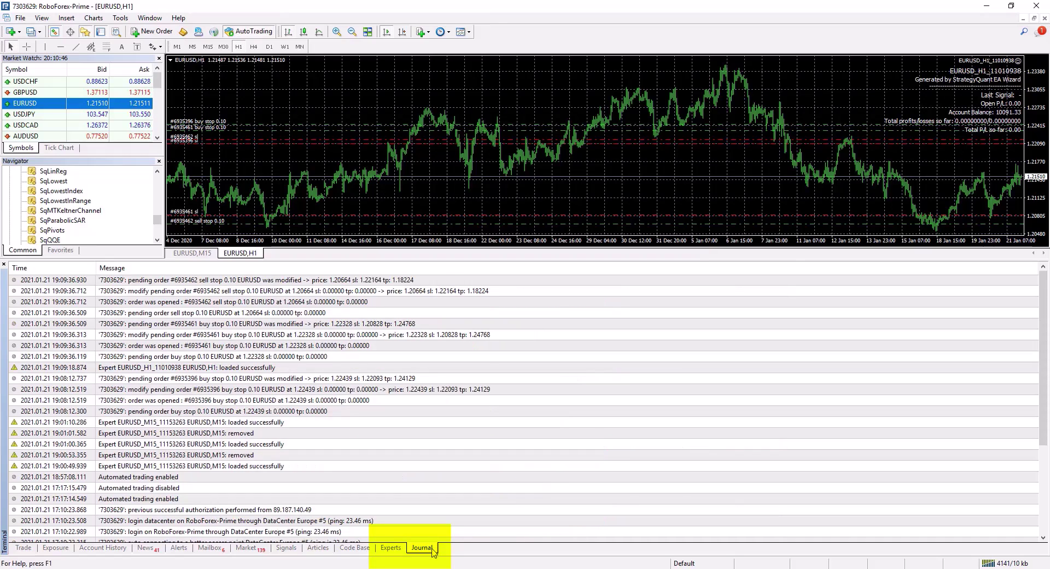
left_click(390, 547)
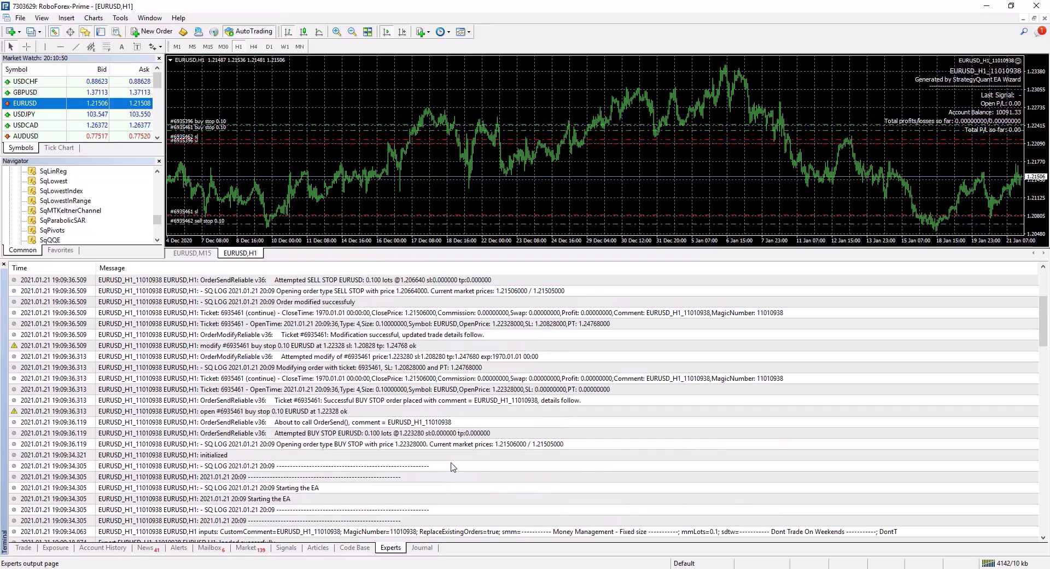
scroll(452, 466, "down", 10)
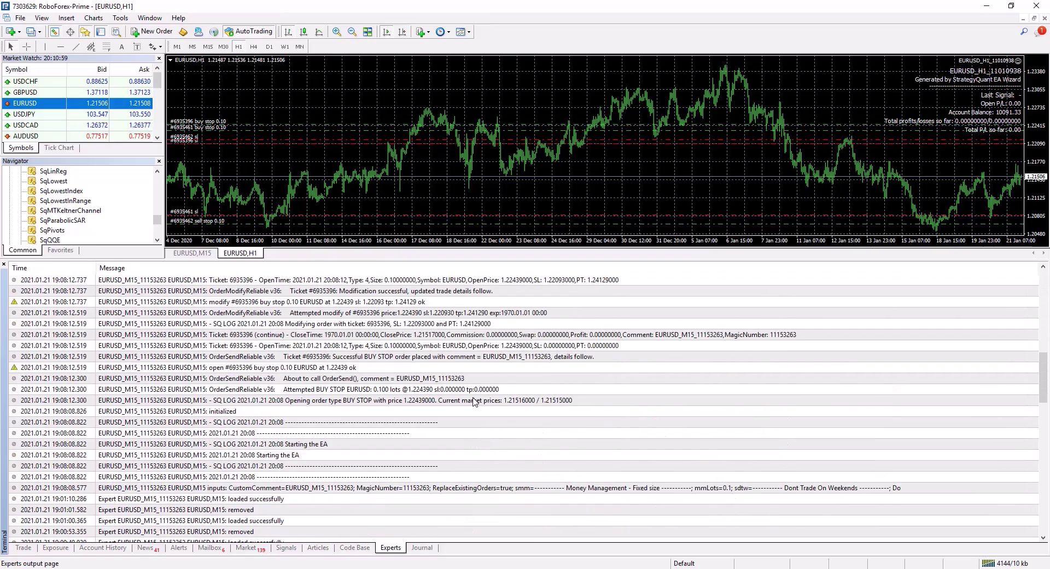
scroll(473, 401, "down", 4)
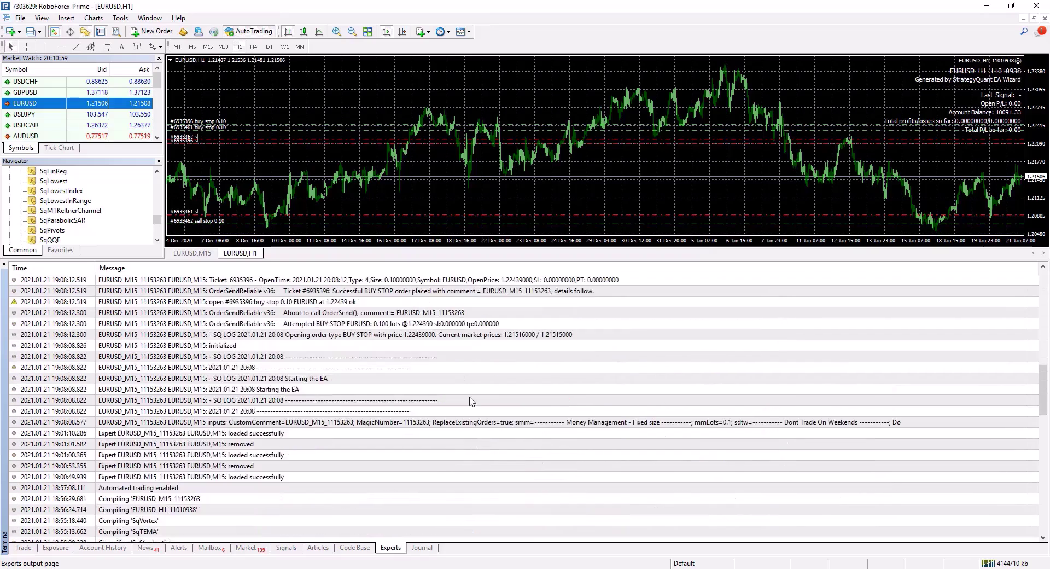
- Examine the Journal's older entries on authorization, system information and automated trading status
left_click(422, 547)
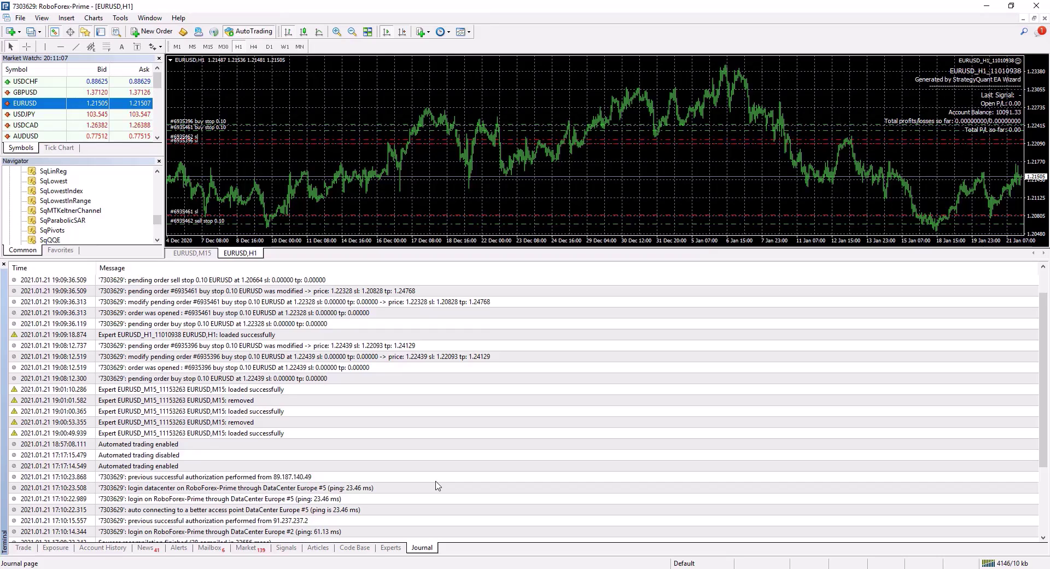
scroll(436, 484, "down", 3)
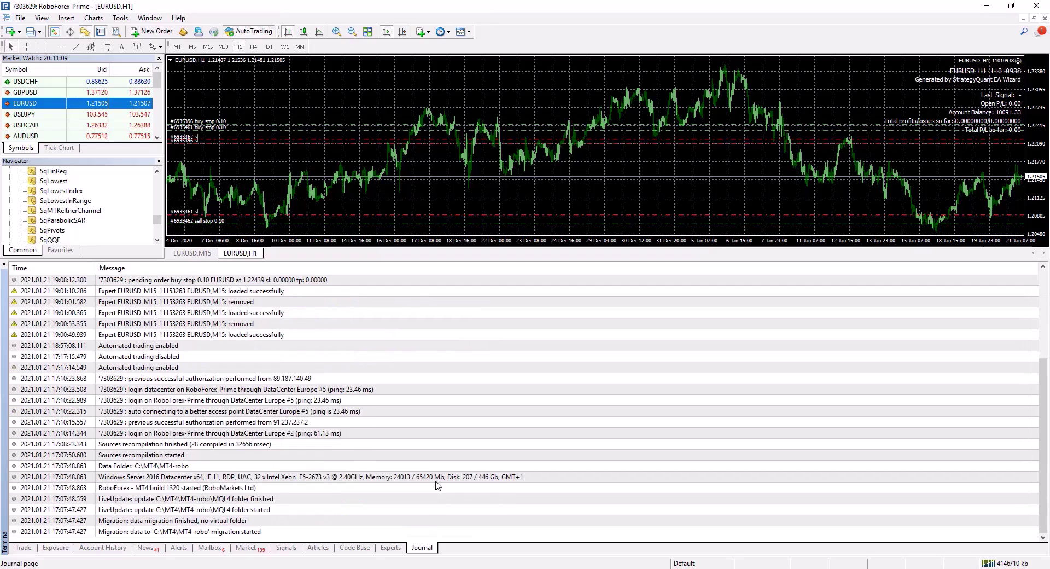
left_click(325, 380)
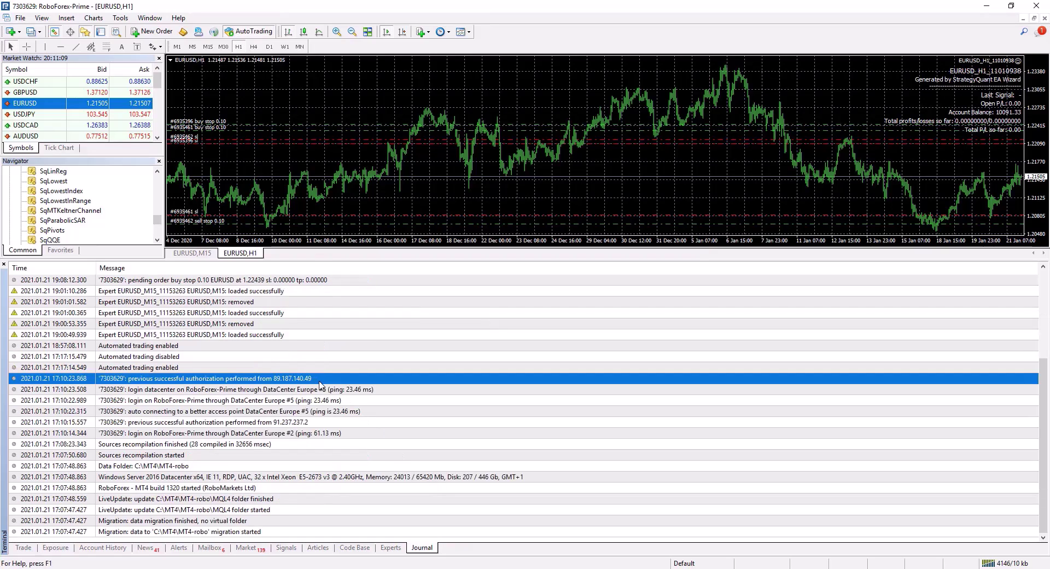
left_click(409, 476)
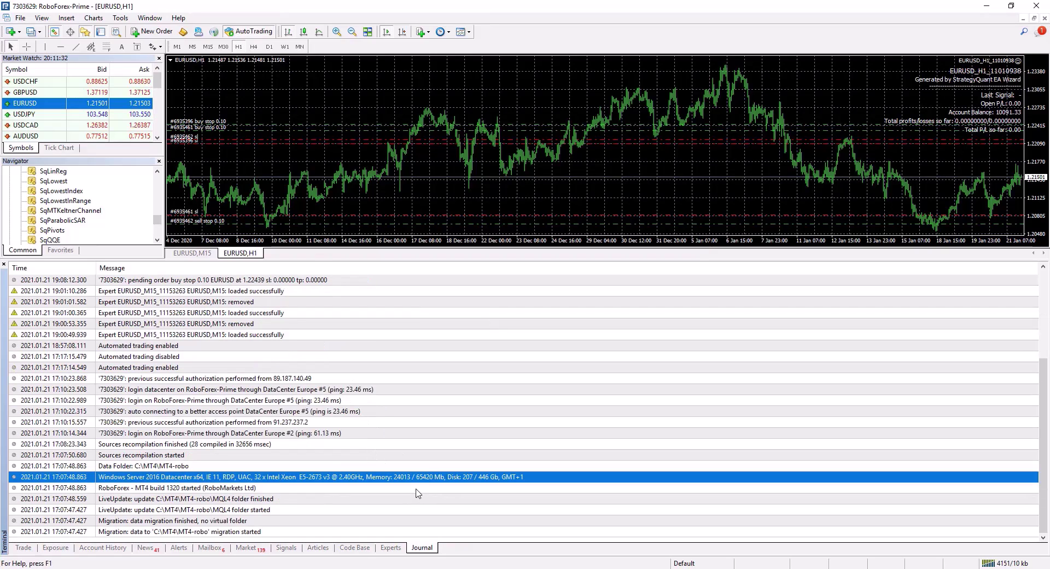
left_click(436, 358)
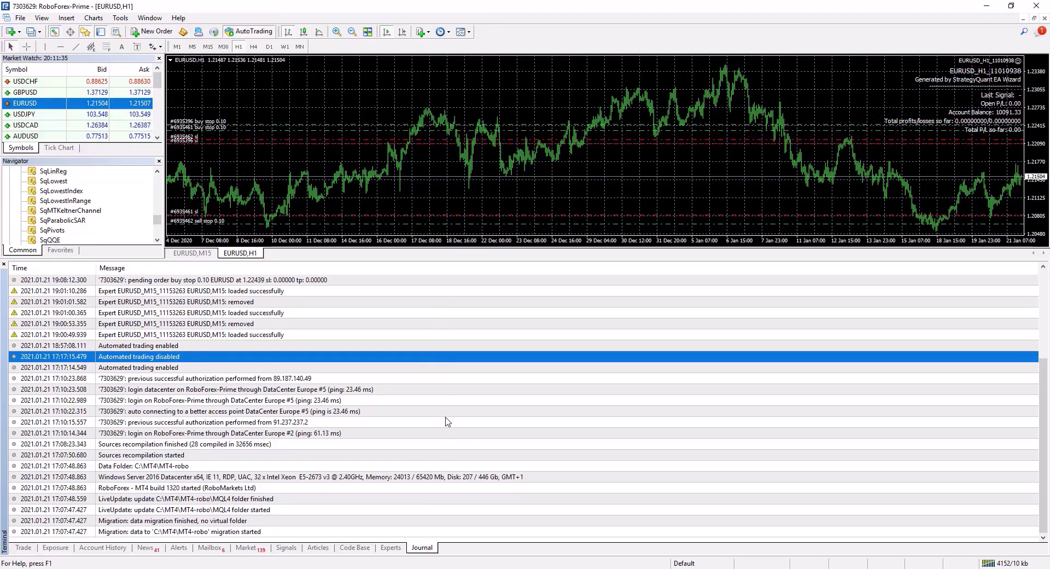
left_click(441, 465)
- Open the Journal's log viewer, check its Full and Errors only filter options, and reopen it to inspect the order records
right_click(298, 326)
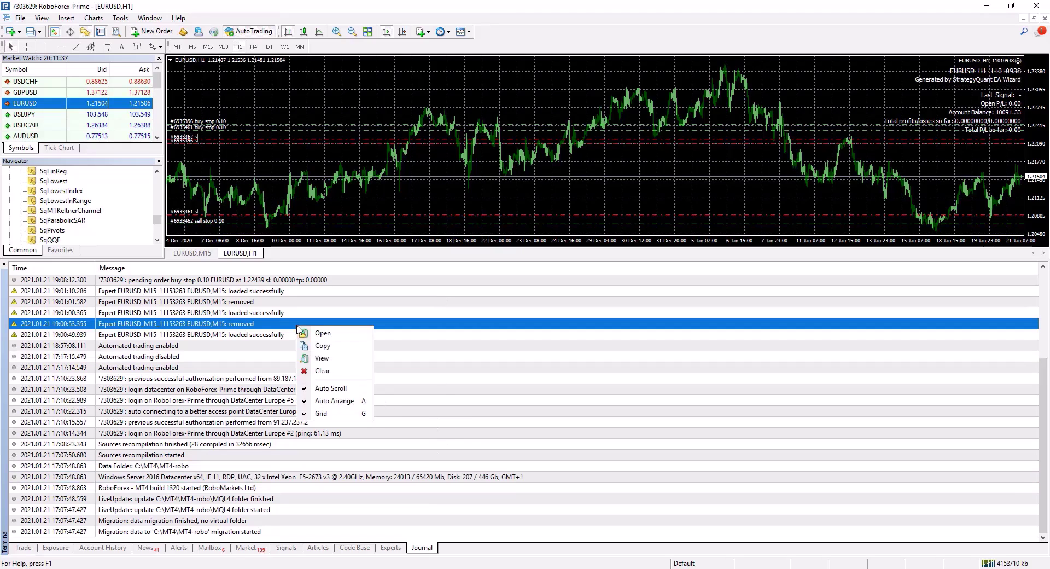
left_click(348, 357)
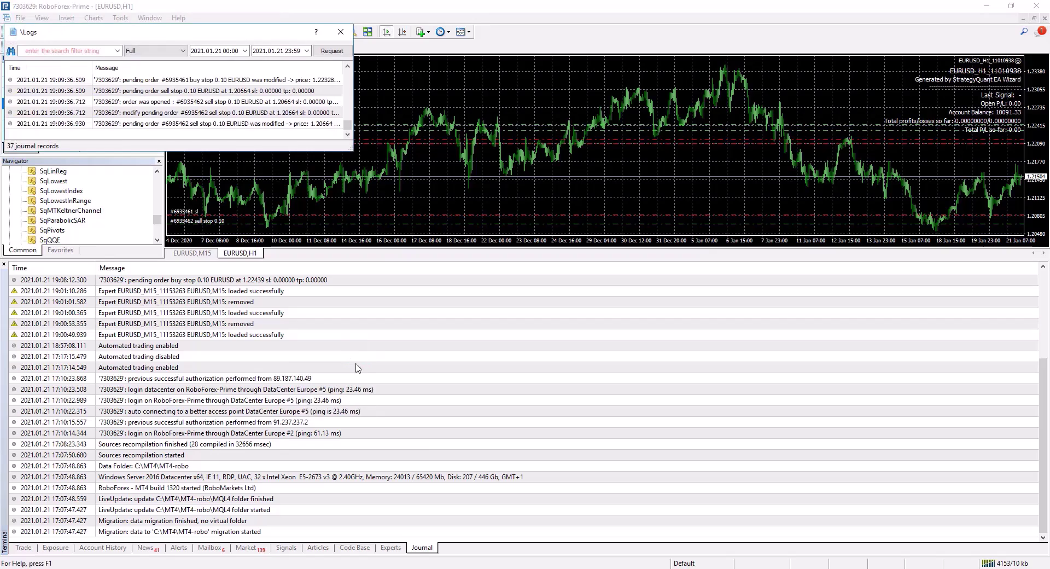
left_click(176, 51)
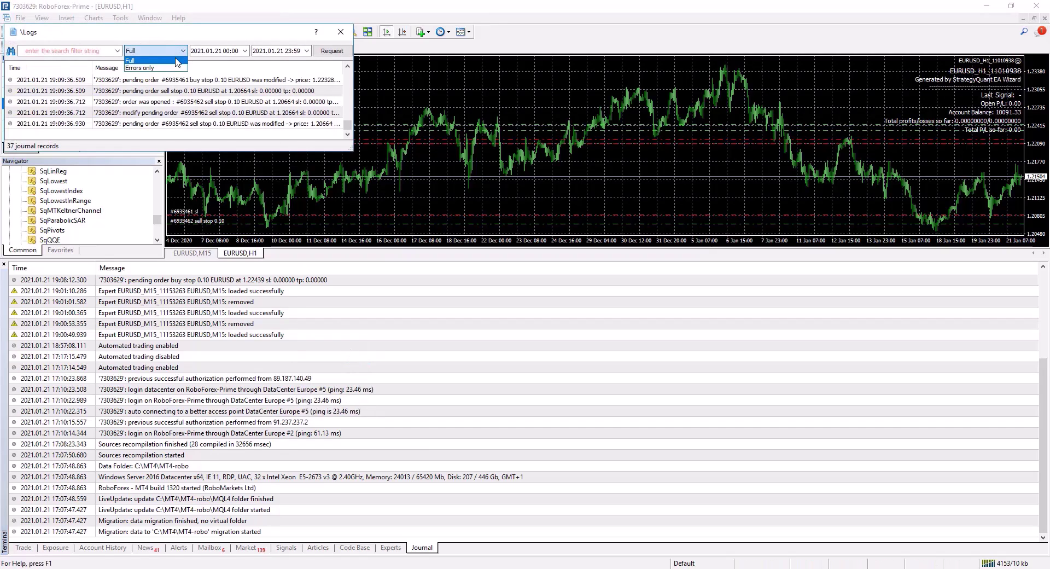
left_click(219, 40)
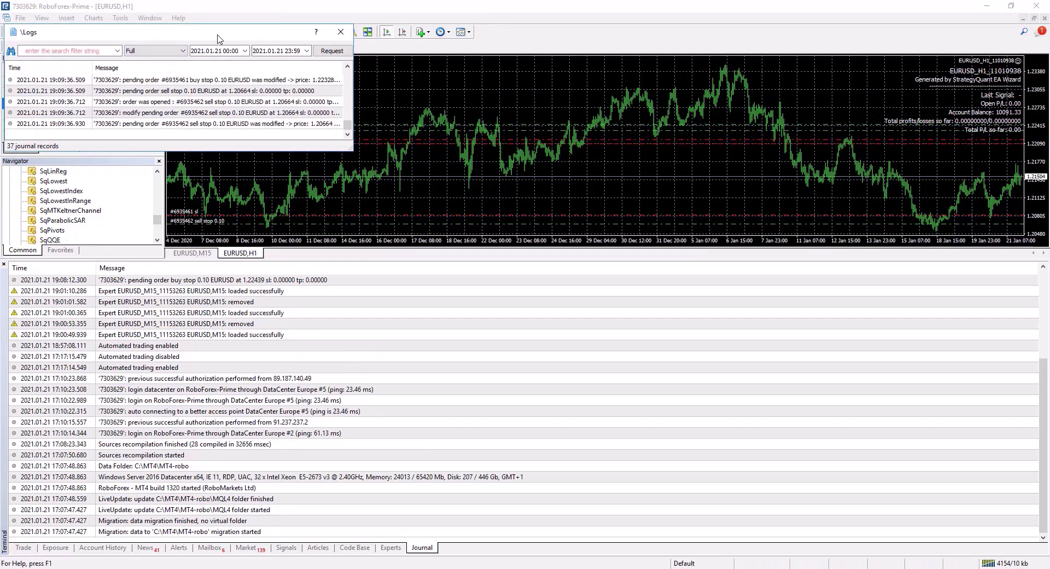
left_click(339, 35)
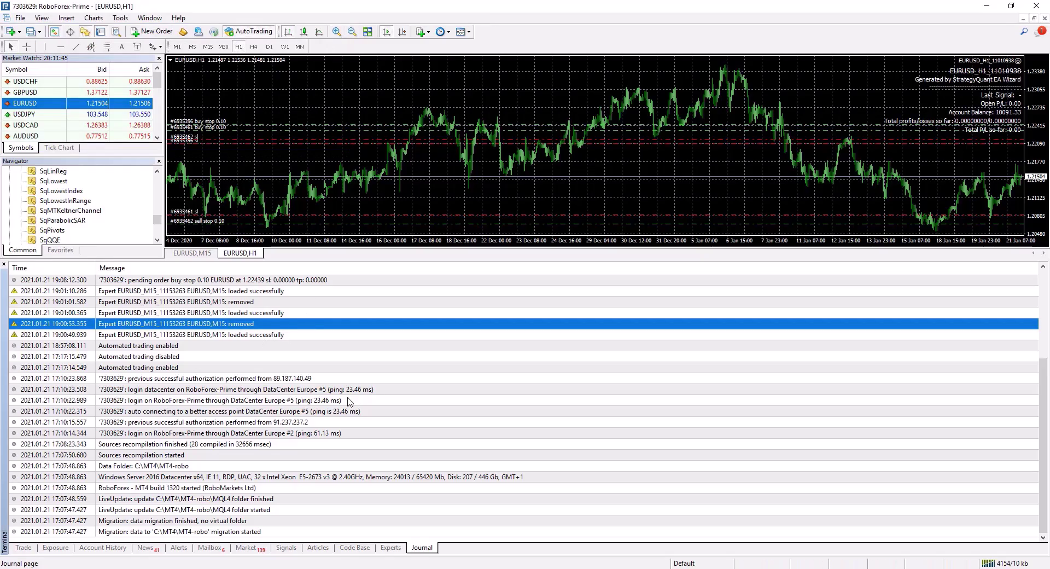
right_click(284, 326)
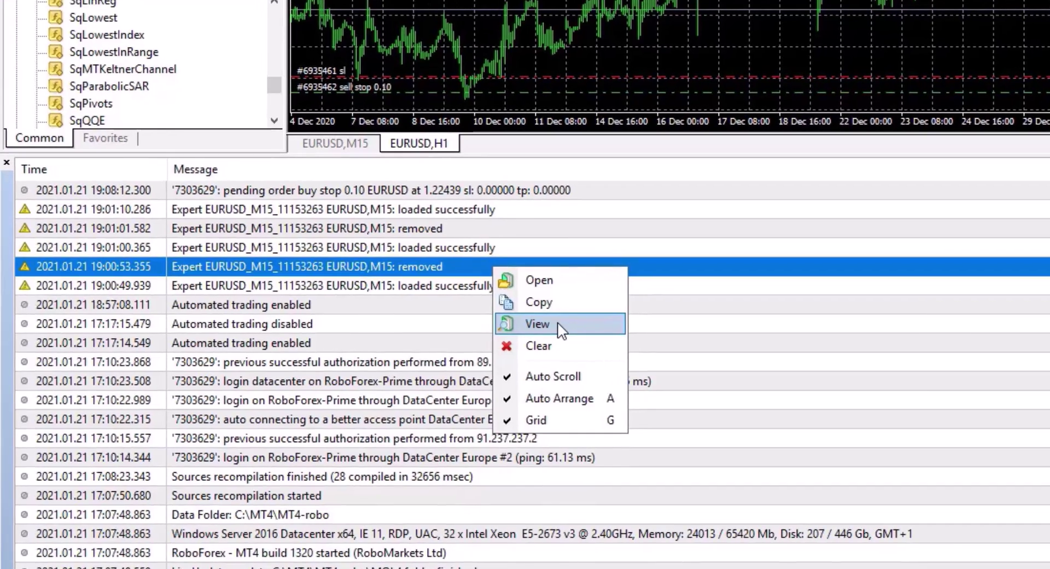
left_click(557, 323)
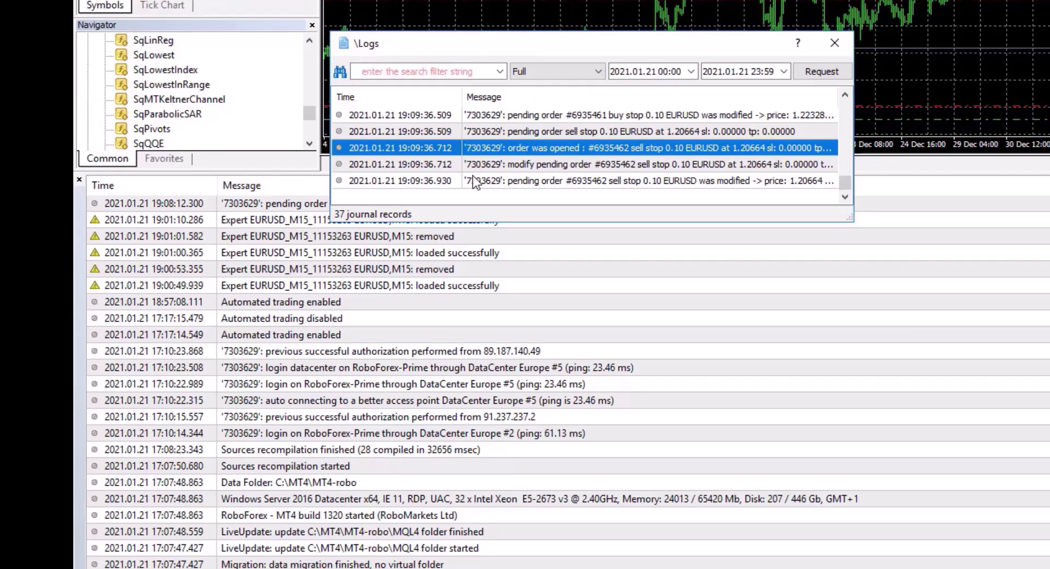
- Filter the Journal's log records to Errors only and request the matching entries
left_click(558, 67)
left_click(550, 98)
left_click(823, 72)
- Set the log viewer's start date to 2021.01.17 00:00, check its calendar, and close the viewer
left_click(683, 71)
type("17")
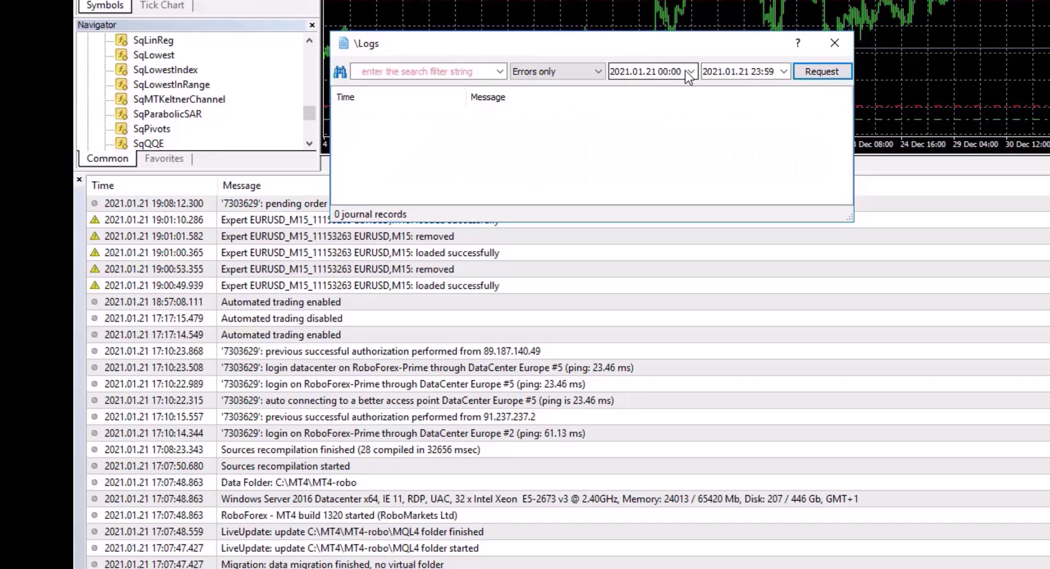
left_click(691, 71)
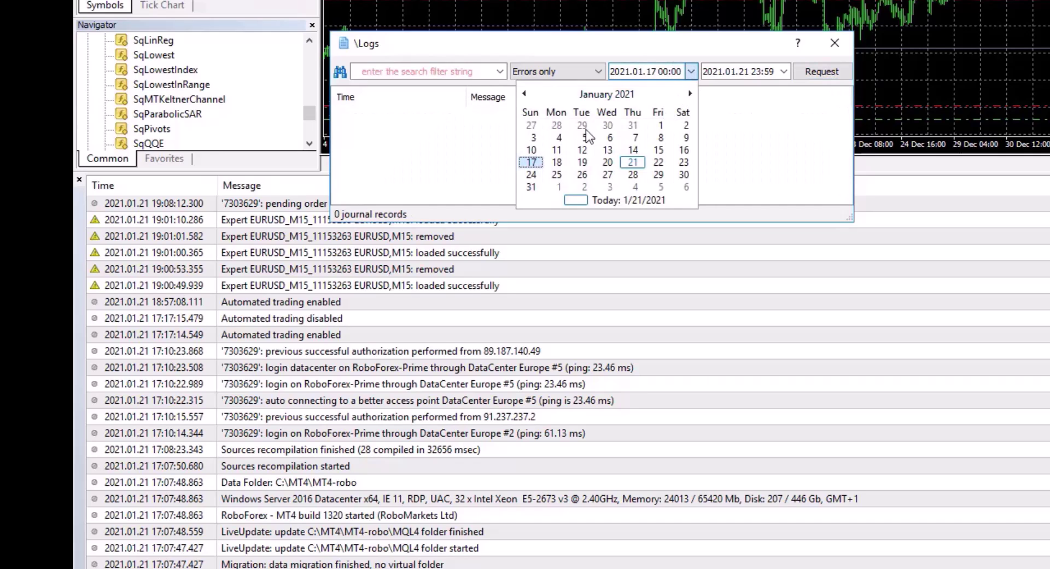
left_click(730, 127)
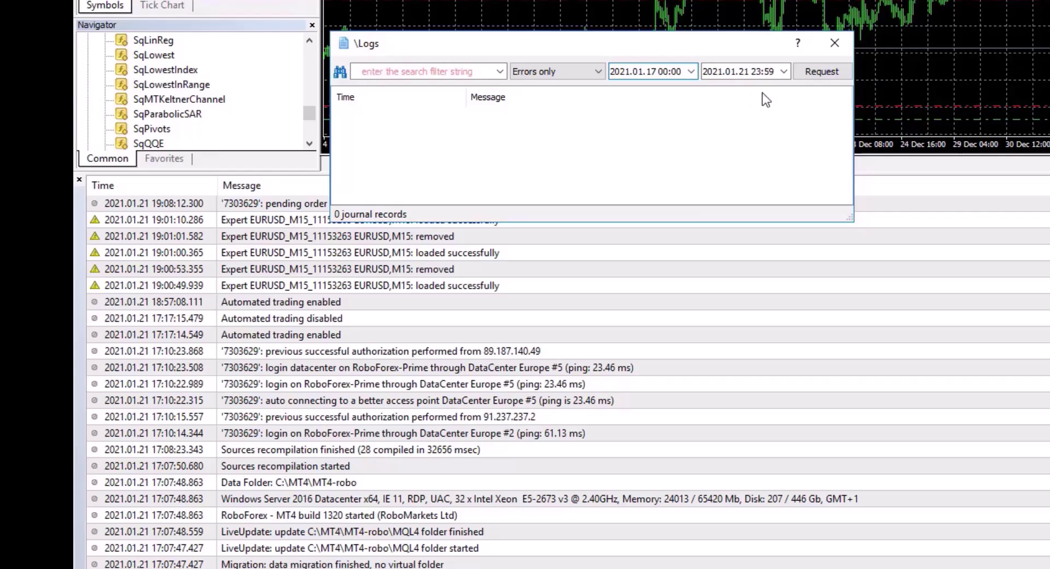
left_click(835, 43)
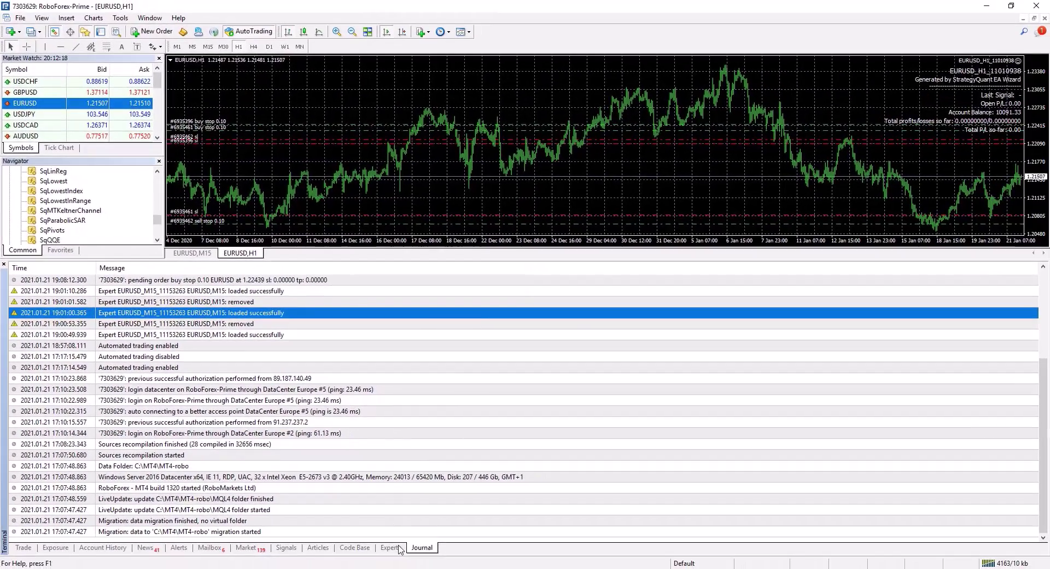
- Switch to the Experts log, open its log viewer, and close it again
left_click(491, 567)
right_click(429, 316)
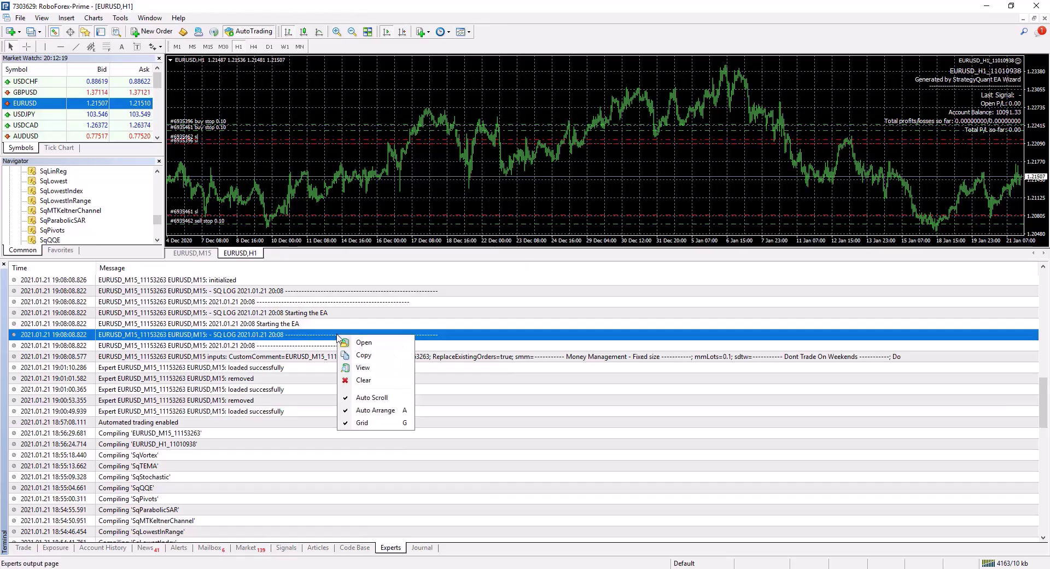
left_click(393, 369)
left_click(509, 173)
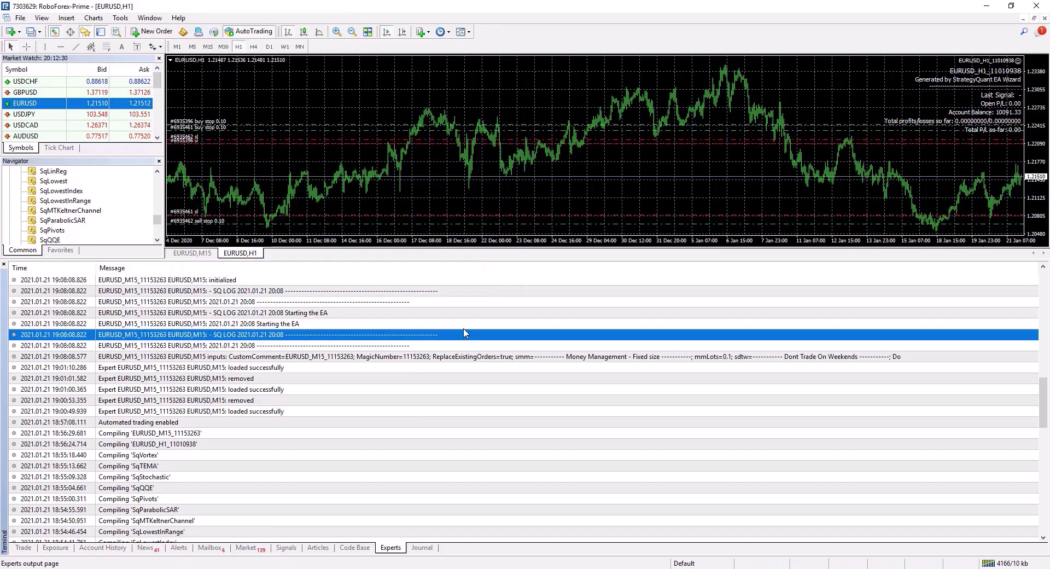
- Open the terminal's data folder and locate the Logs folder inside MQL4
left_click(21, 18)
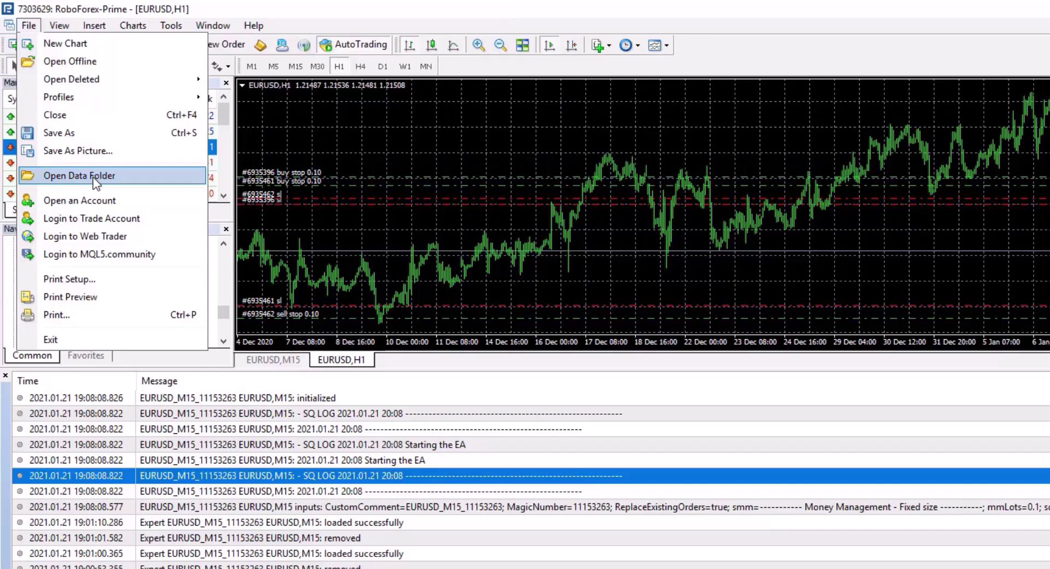
left_click(94, 176)
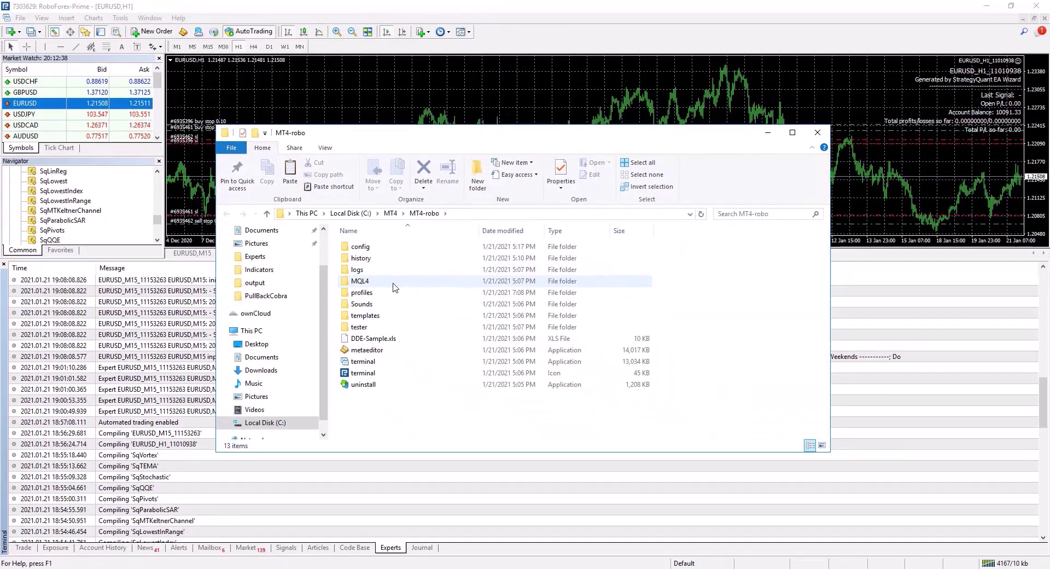
double_click(394, 283)
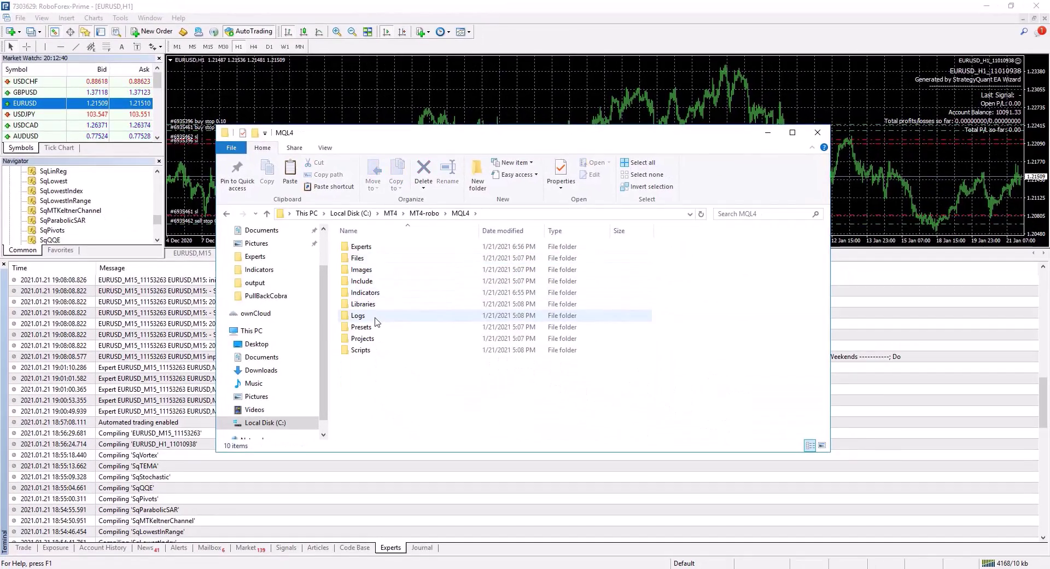
left_click(376, 317)
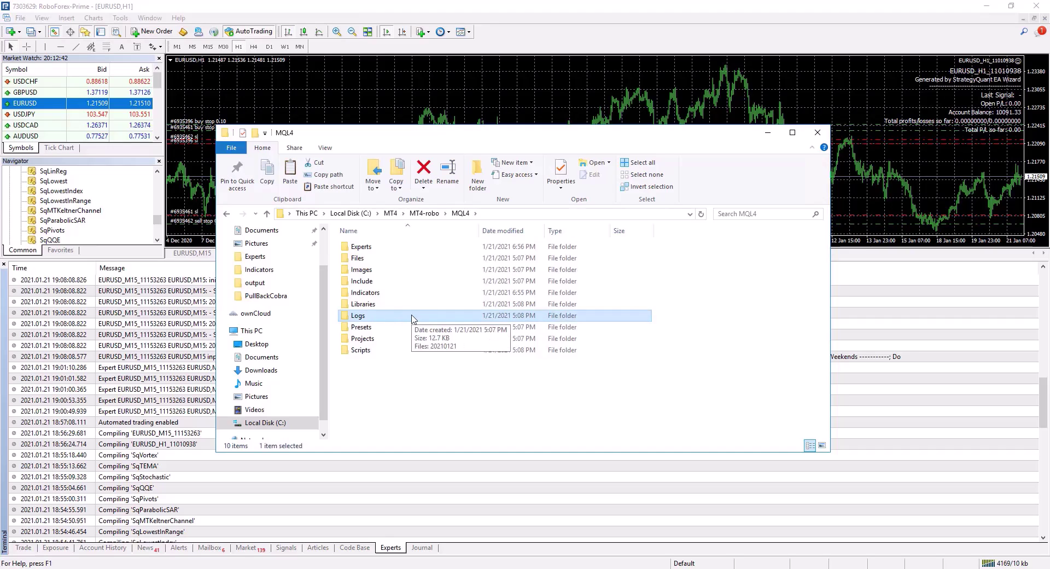
- Go up to the MT4-robo folder, look inside its own logs folder, and return to MT4-robo
left_click(424, 213)
double_click(411, 271)
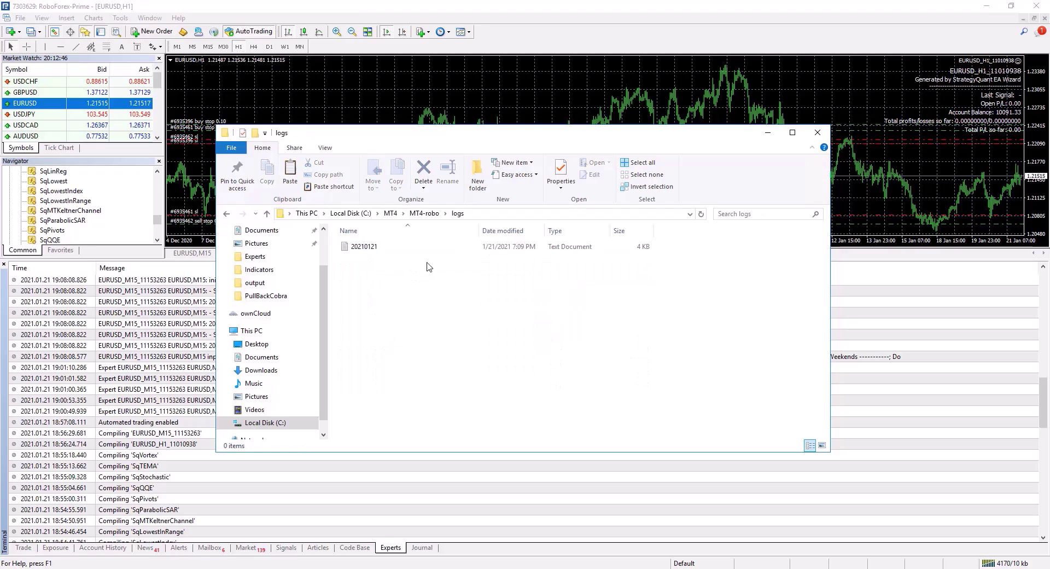
left_click(424, 213)
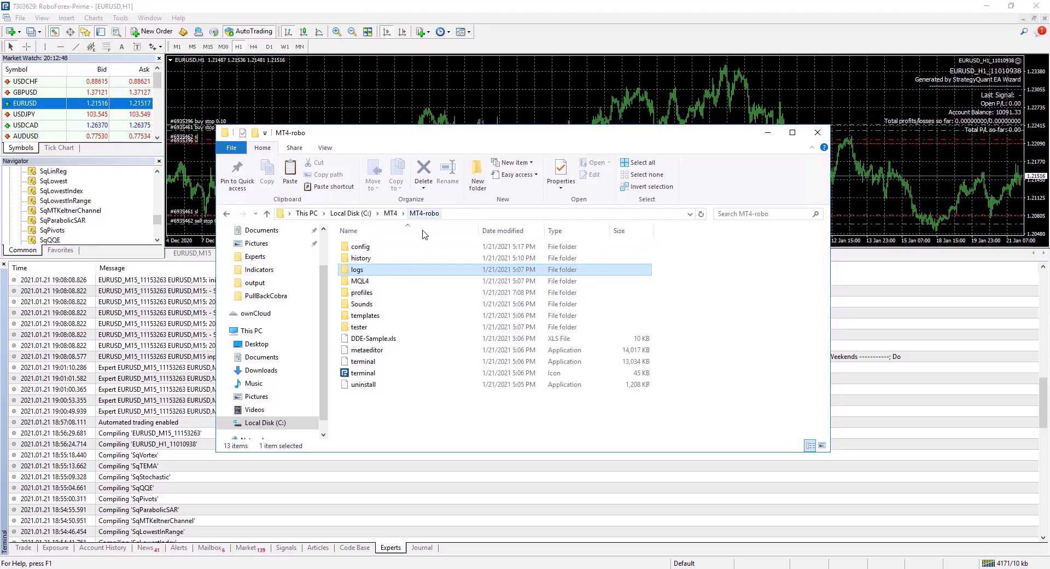